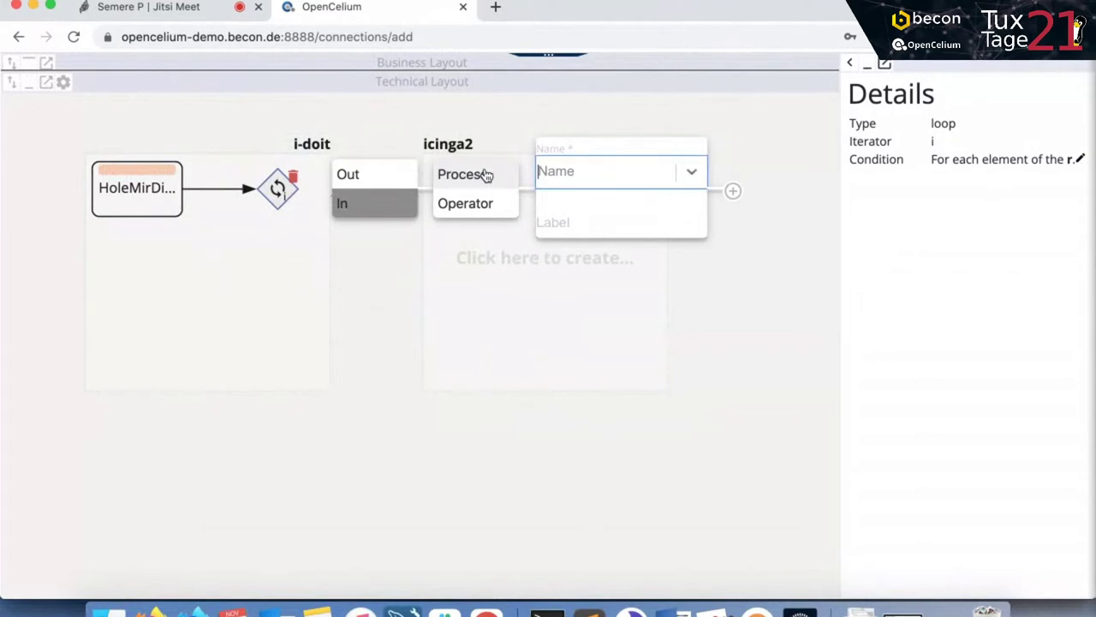
Add a cmdb.category.read method as a process inside the i-doit loop.
click(644, 178)
scroll(651, 302, down, 5)
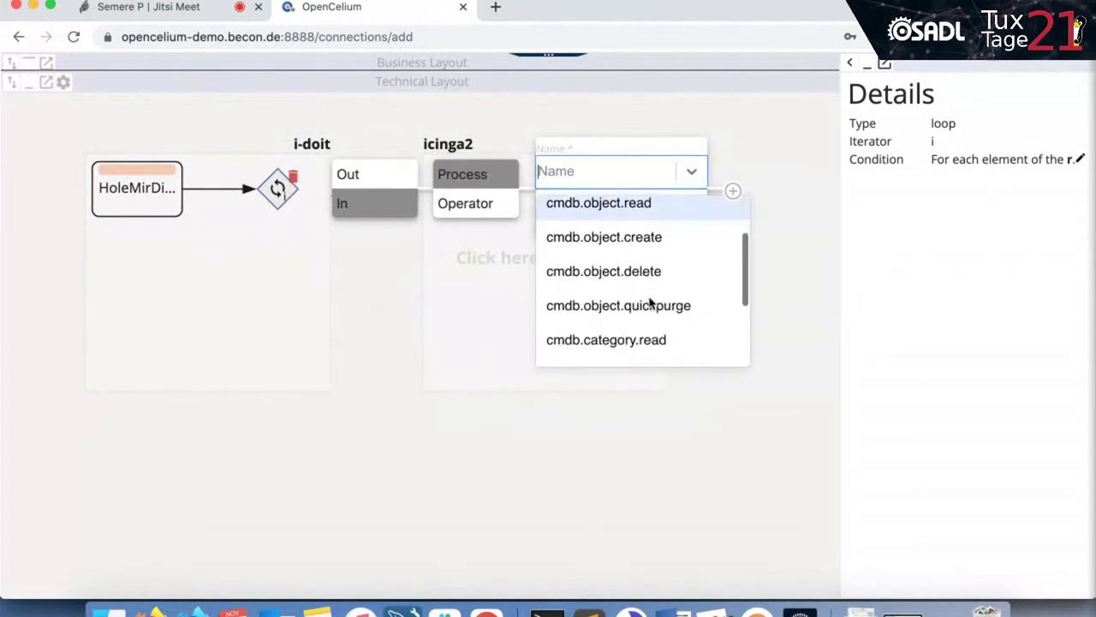
click(664, 248)
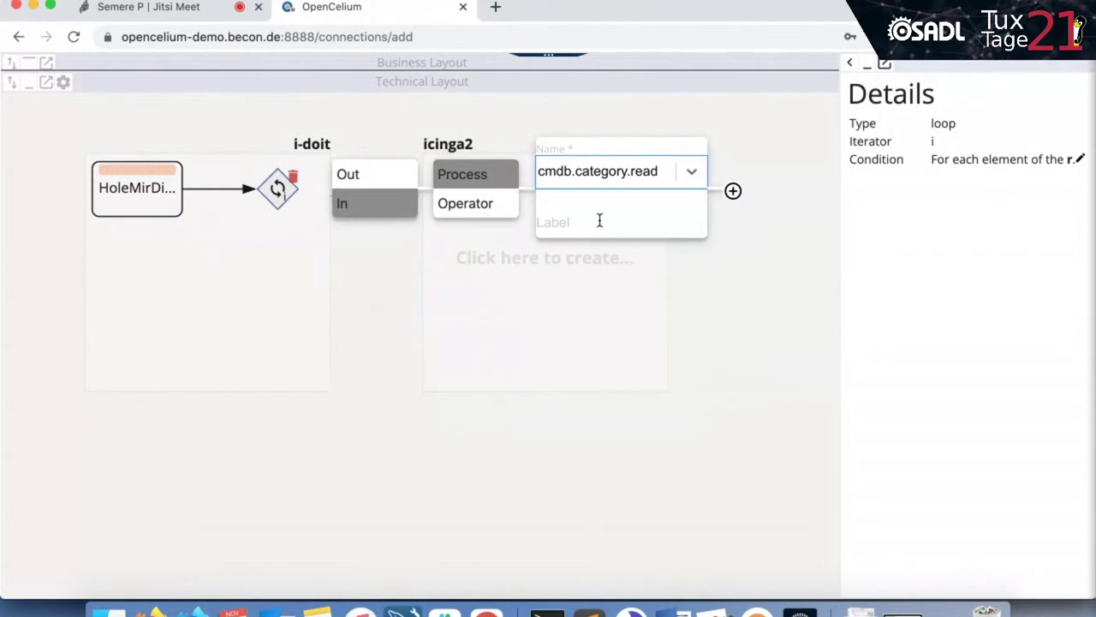
click(733, 191)
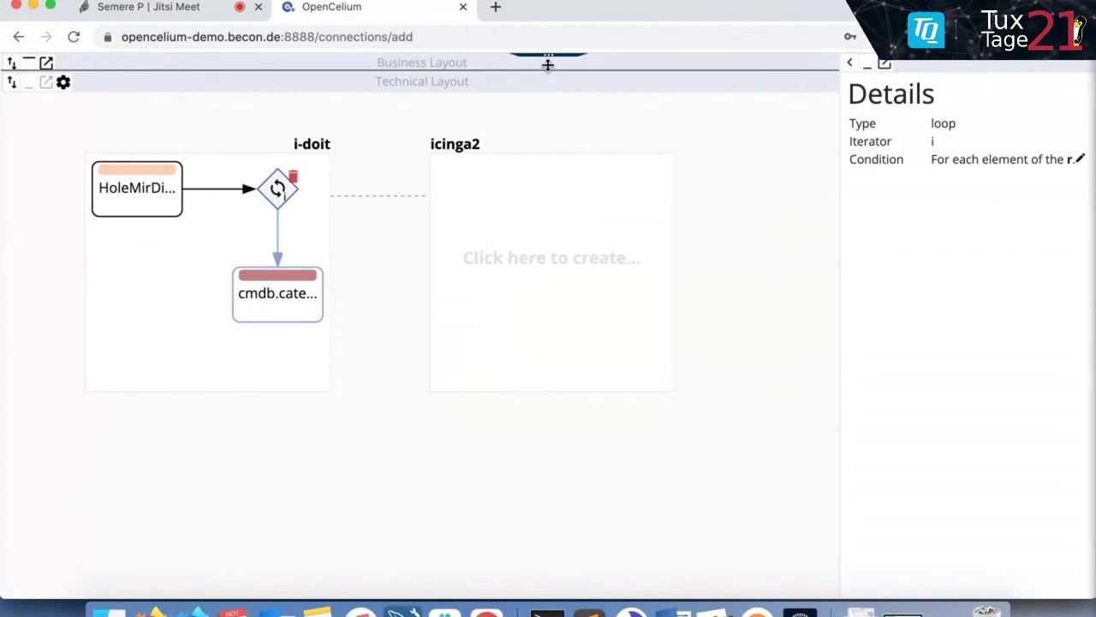
Minimize the method diagram and switch the connection's Mode to Template.
mouse_move(557, 62)
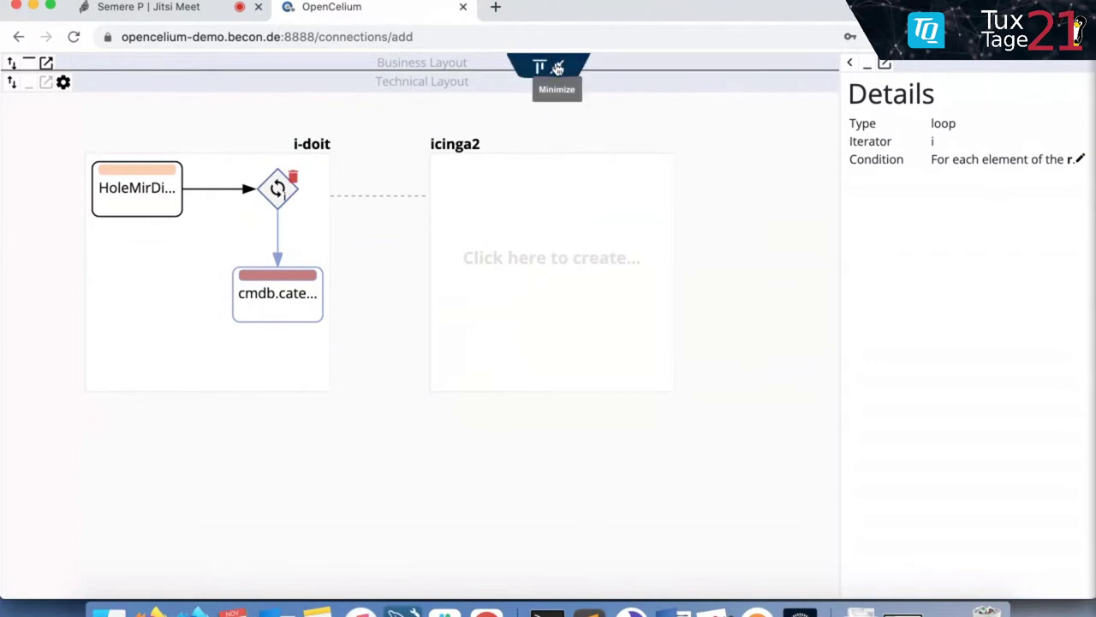
click(556, 67)
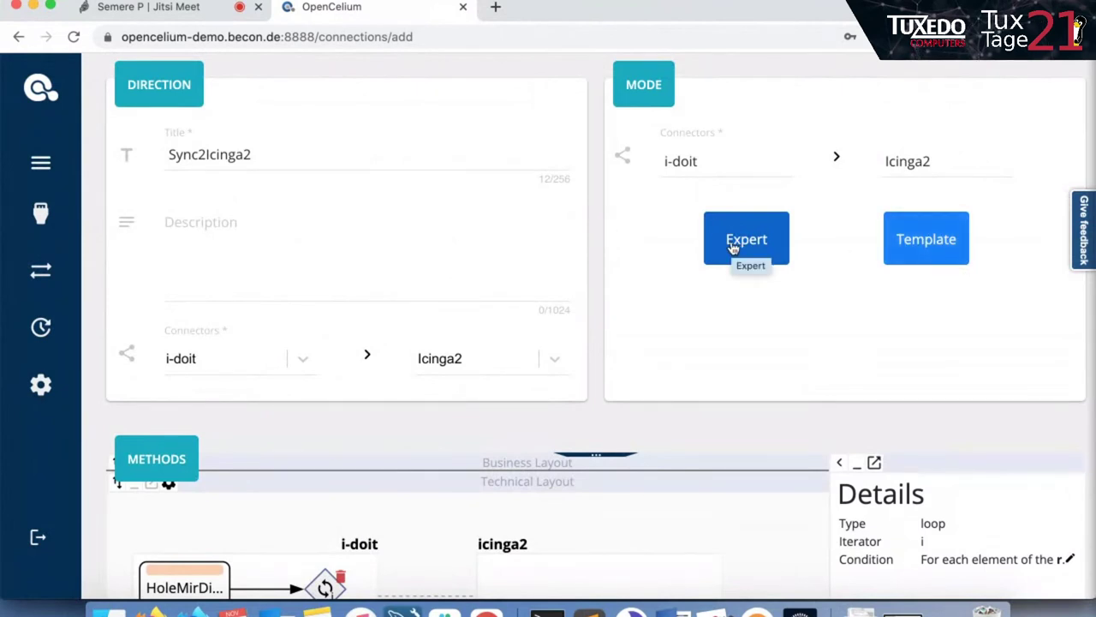
scroll(733, 248, down, 1)
scroll(733, 248, down, 3)
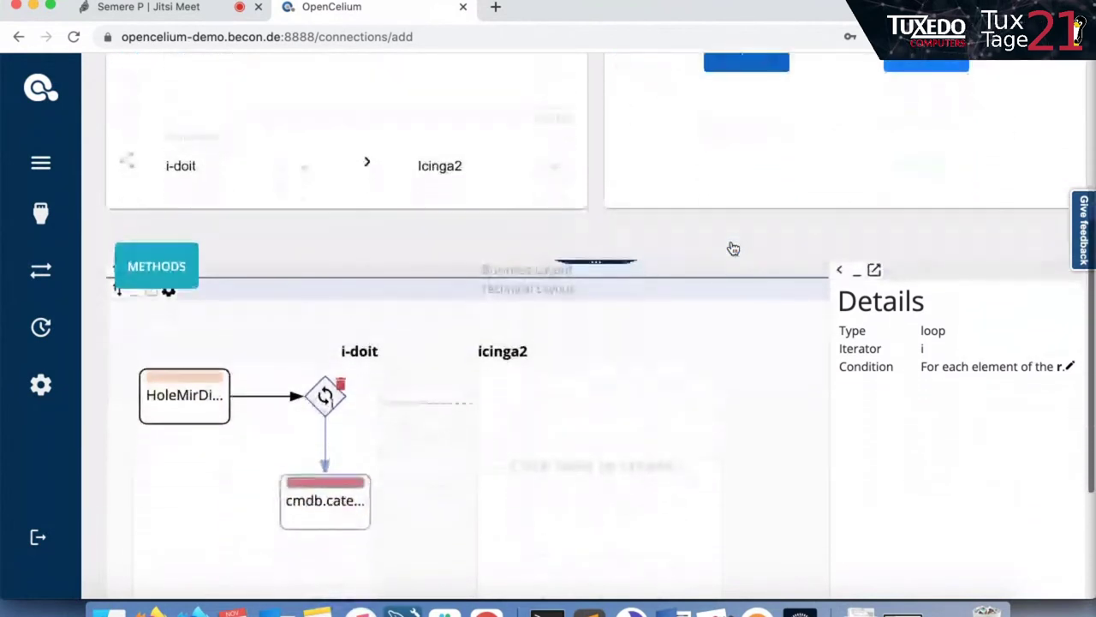
scroll(733, 249, up, 2)
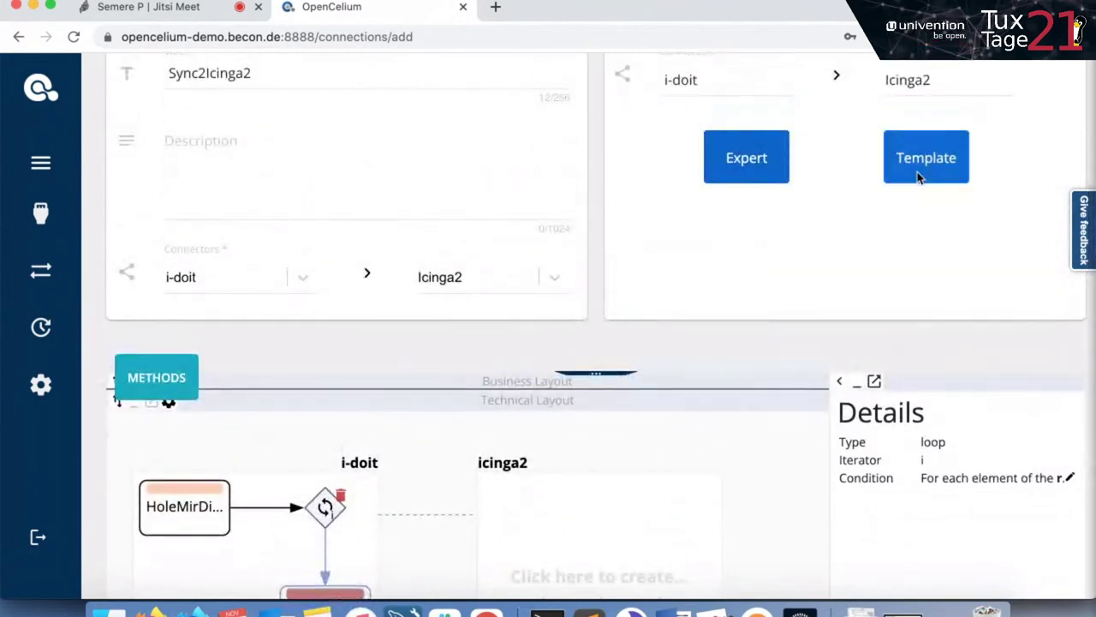
click(920, 177)
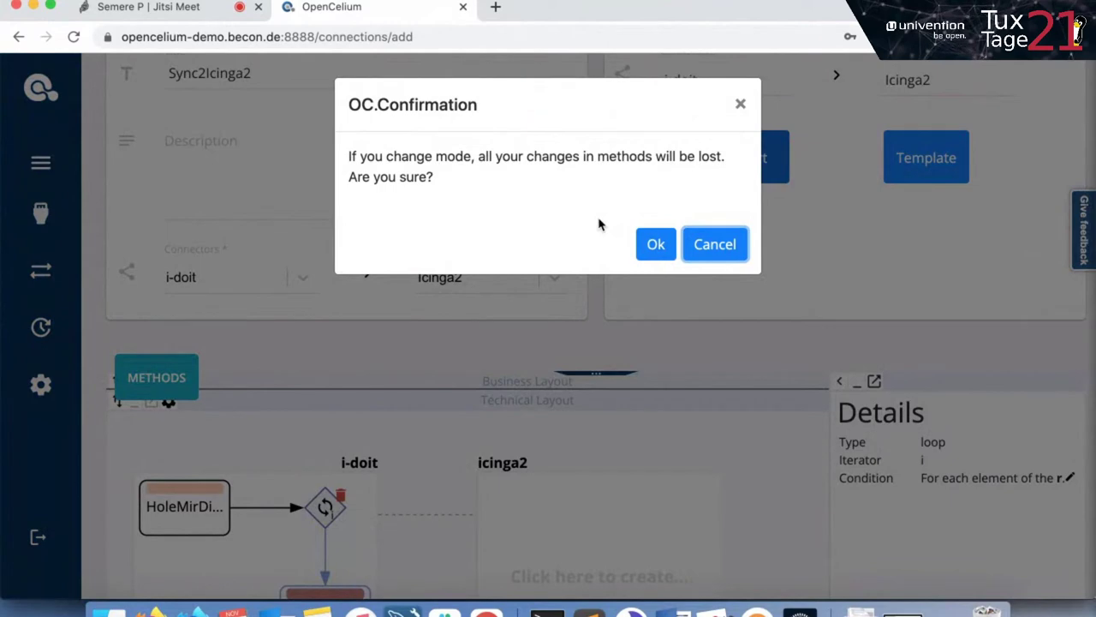
Confirm the mode switch and apply the create/update hosts template to the connection.
click(656, 245)
scroll(674, 296, down, 1)
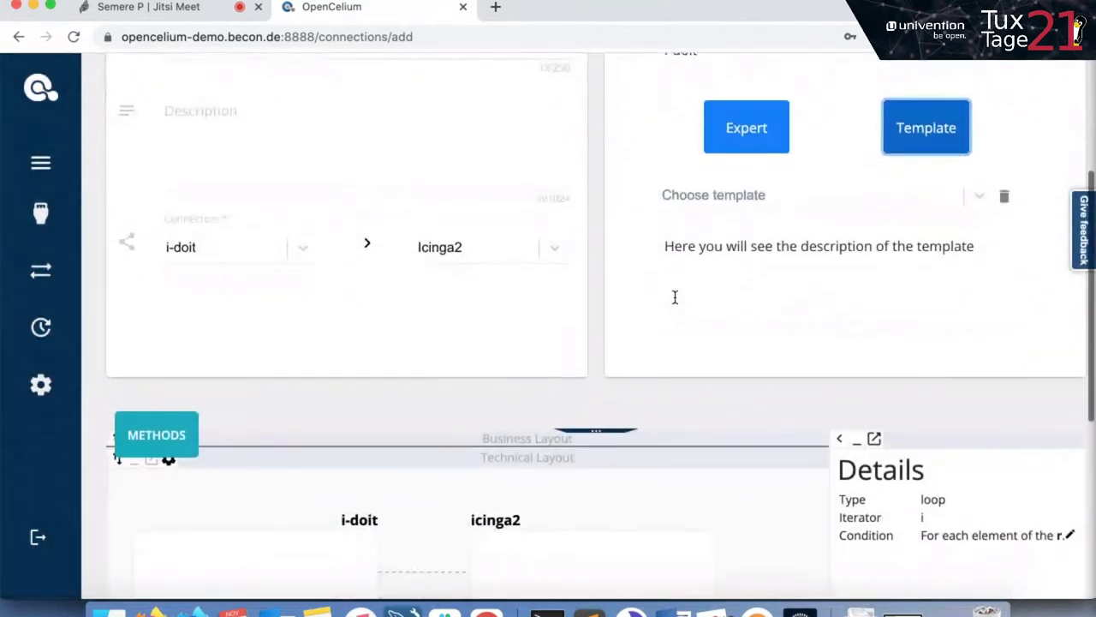
scroll(674, 297, up, 1)
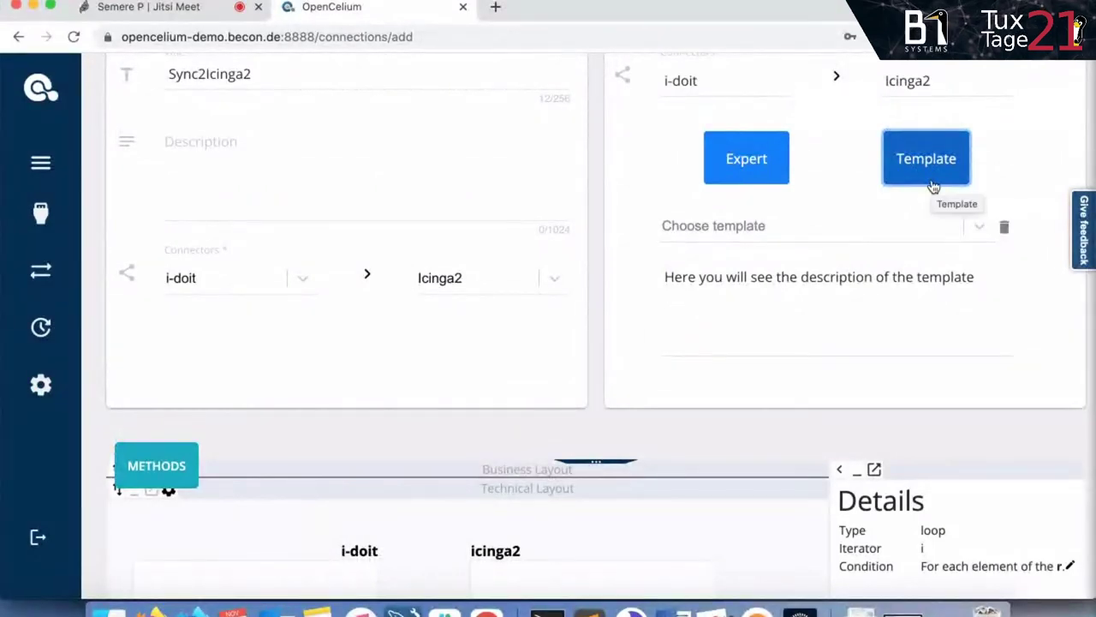
click(811, 227)
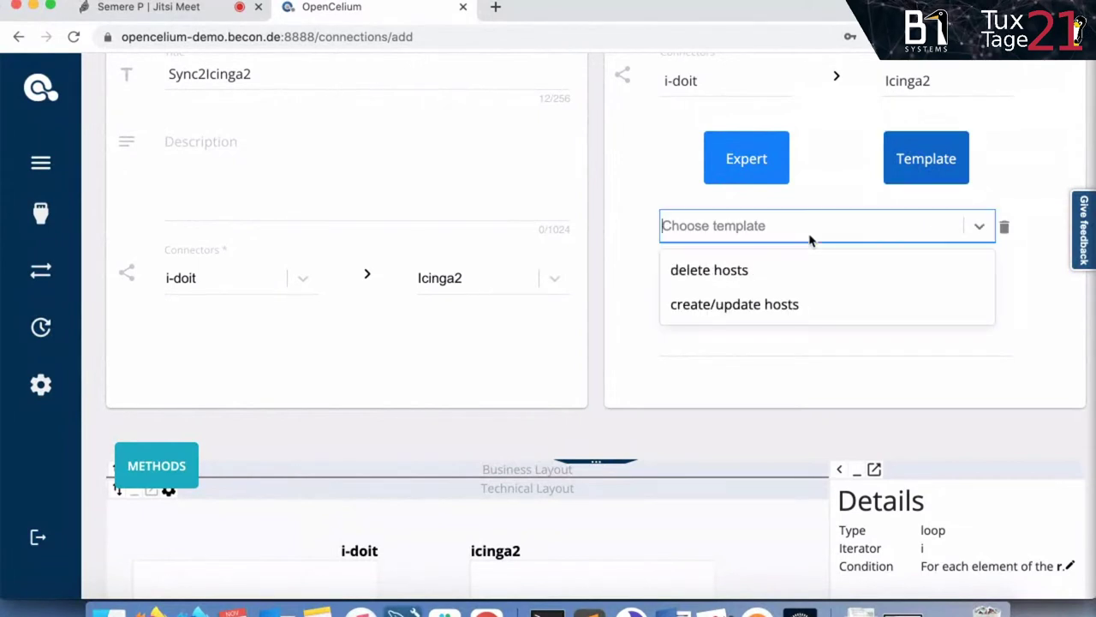
click(778, 304)
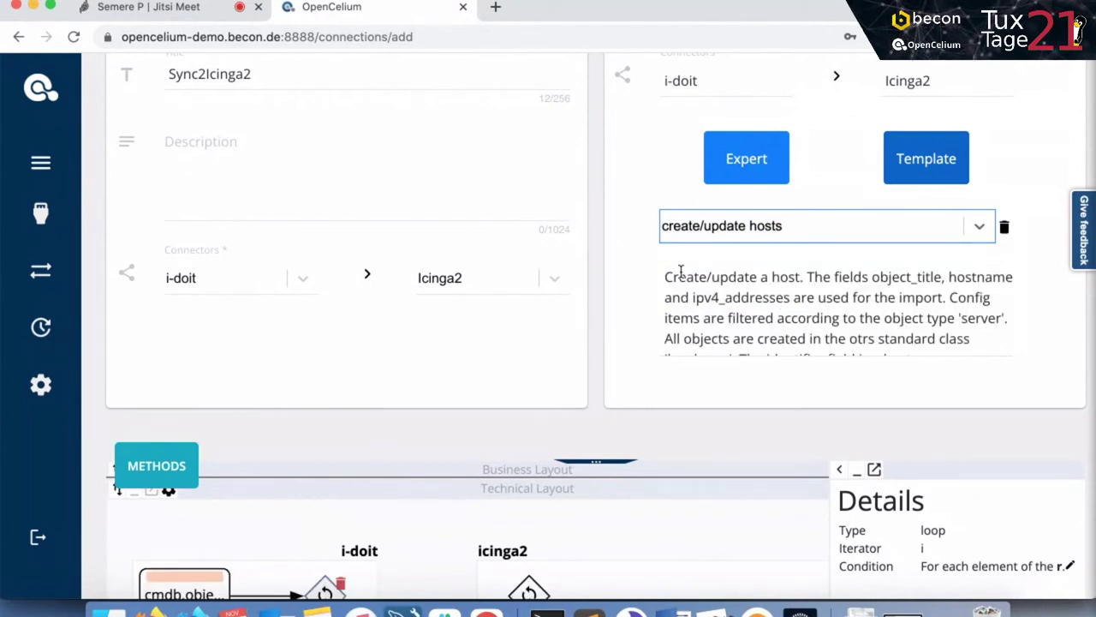
scroll(680, 272, down, 1)
scroll(666, 270, up, 1)
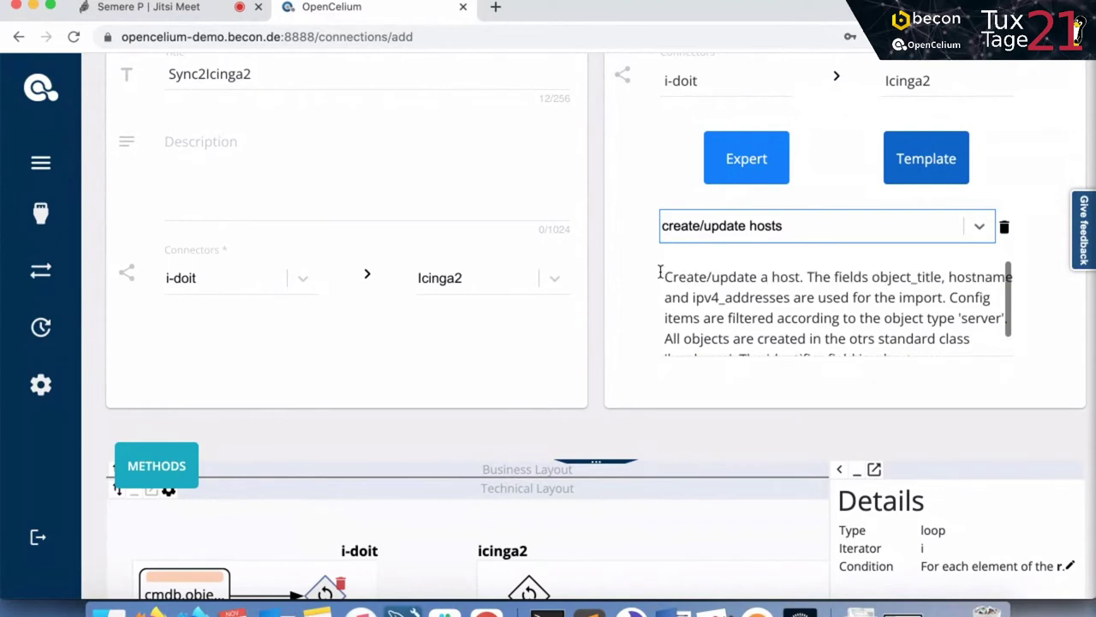
scroll(660, 272, down, 1)
scroll(626, 262, down, 3)
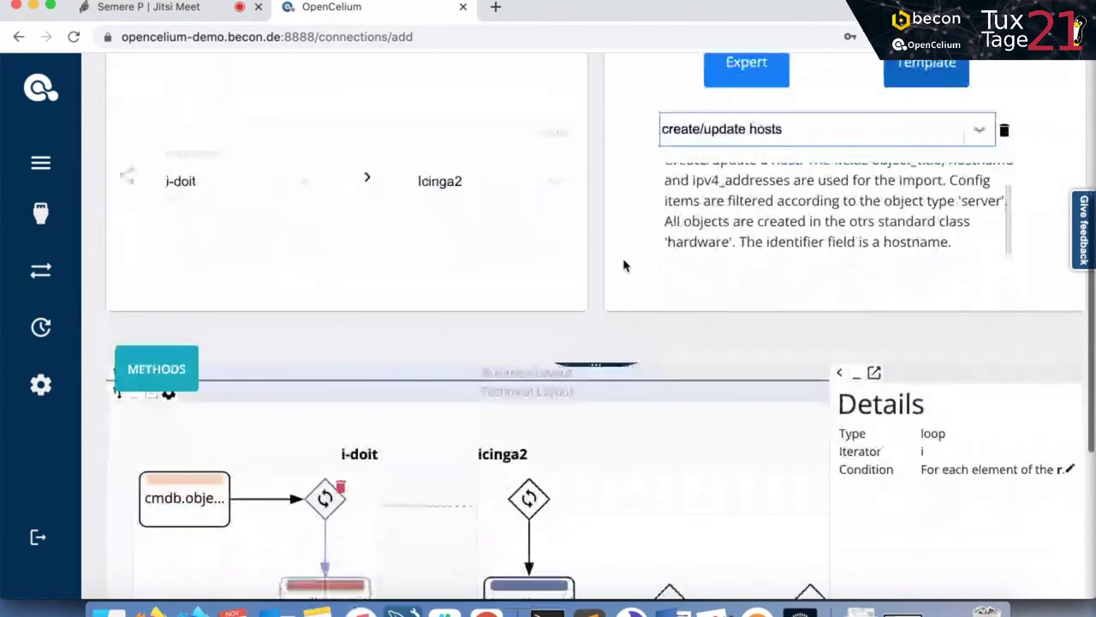
scroll(624, 260, down, 1)
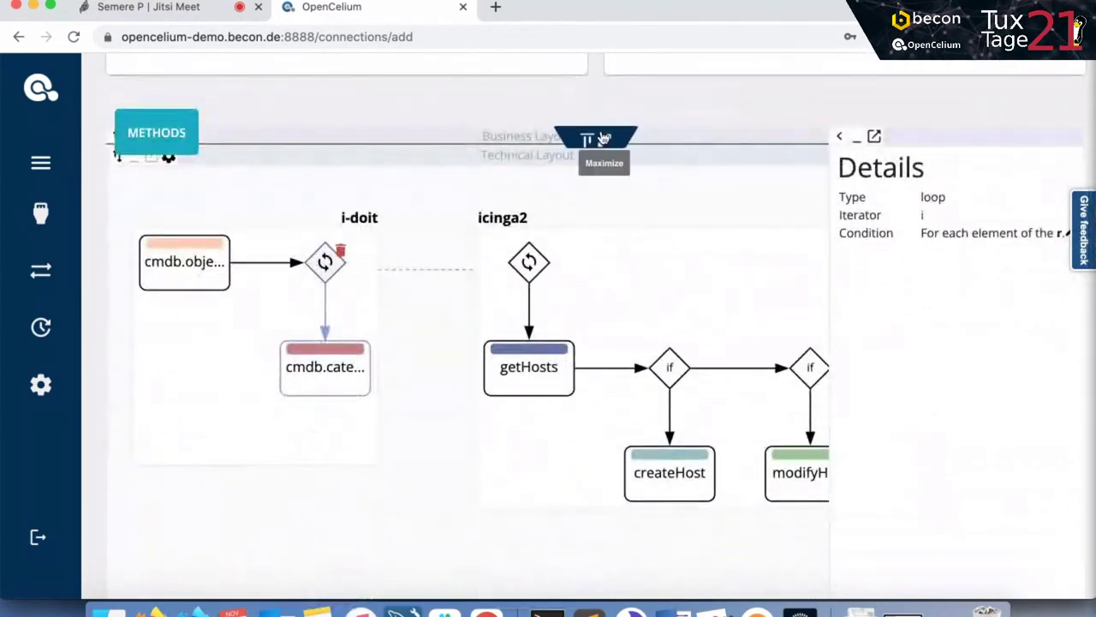
Maximize the diagram and inspect the icinga2 loop, both if checks, createHost and modifyHost.
click(606, 146)
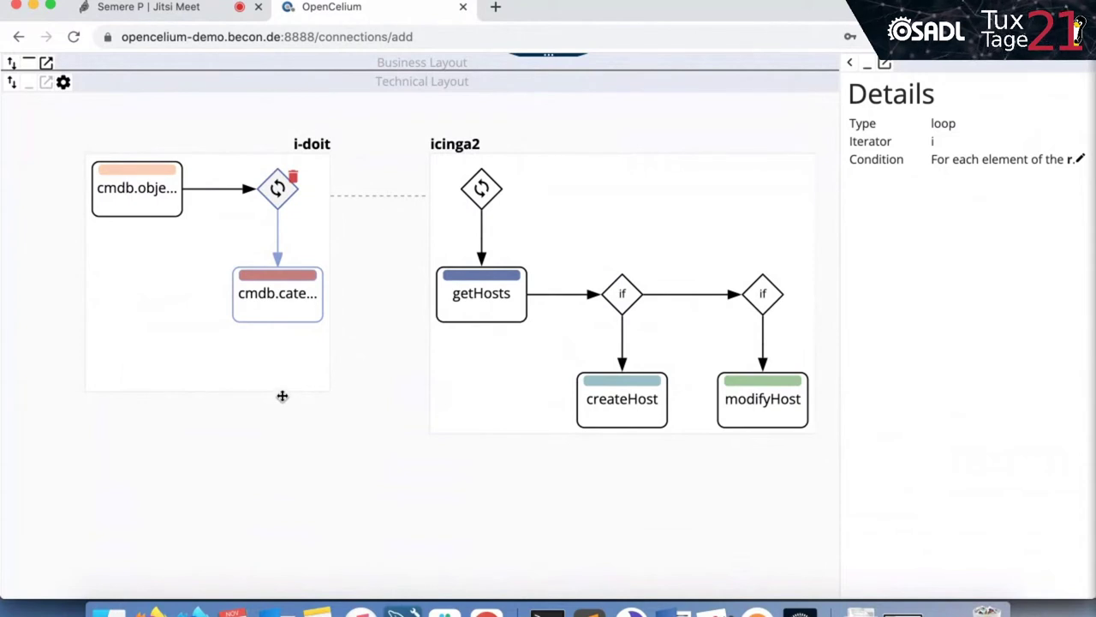
click(484, 189)
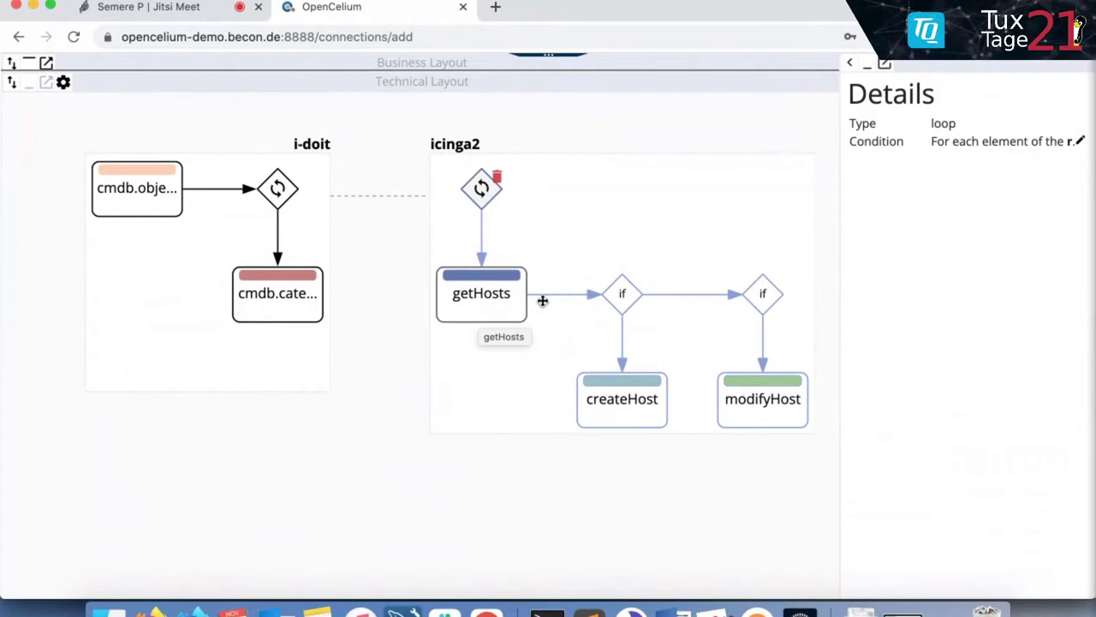
click(623, 295)
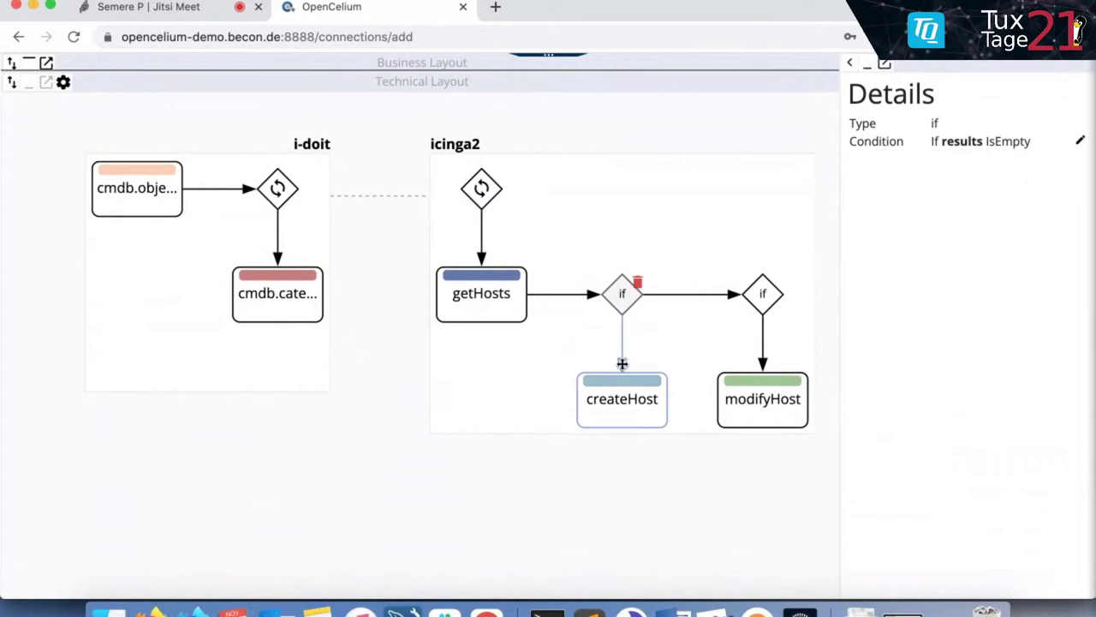
click(609, 424)
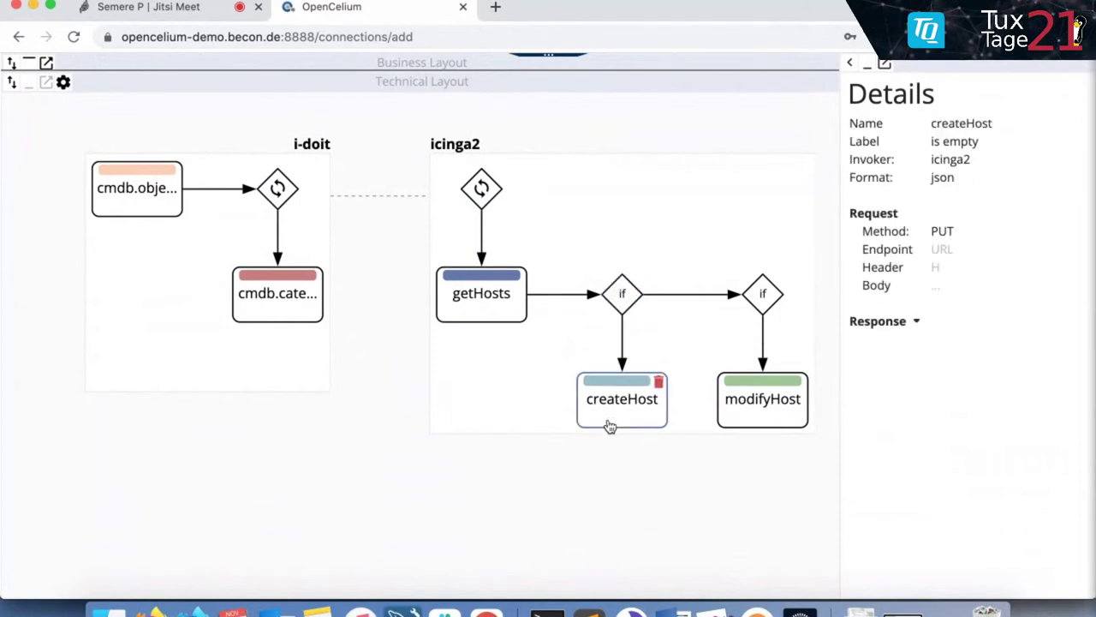
click(776, 300)
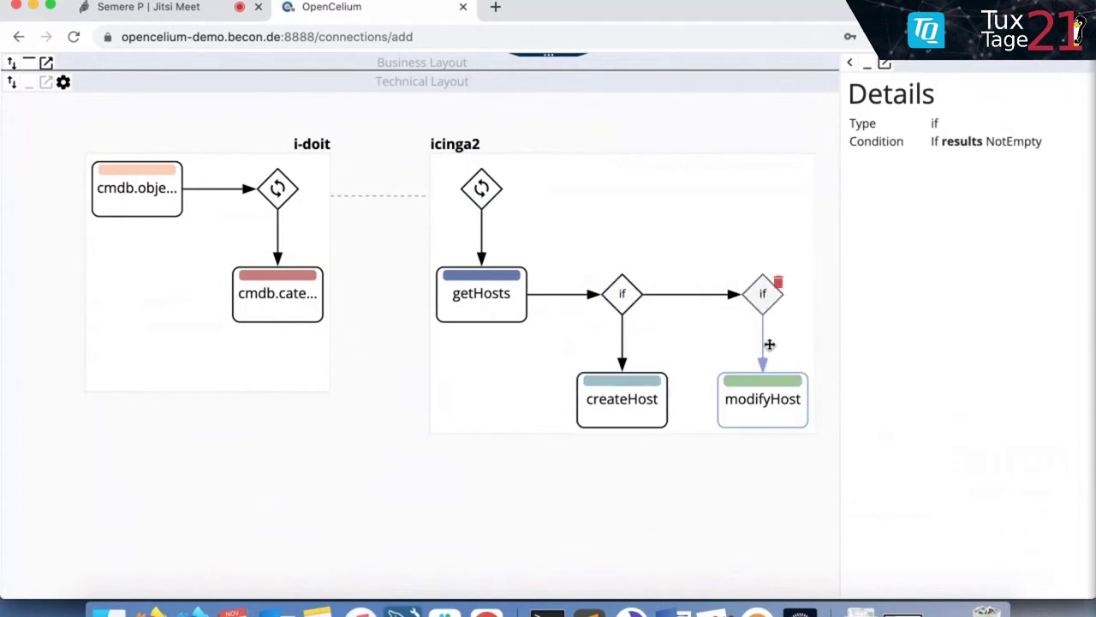
click(766, 398)
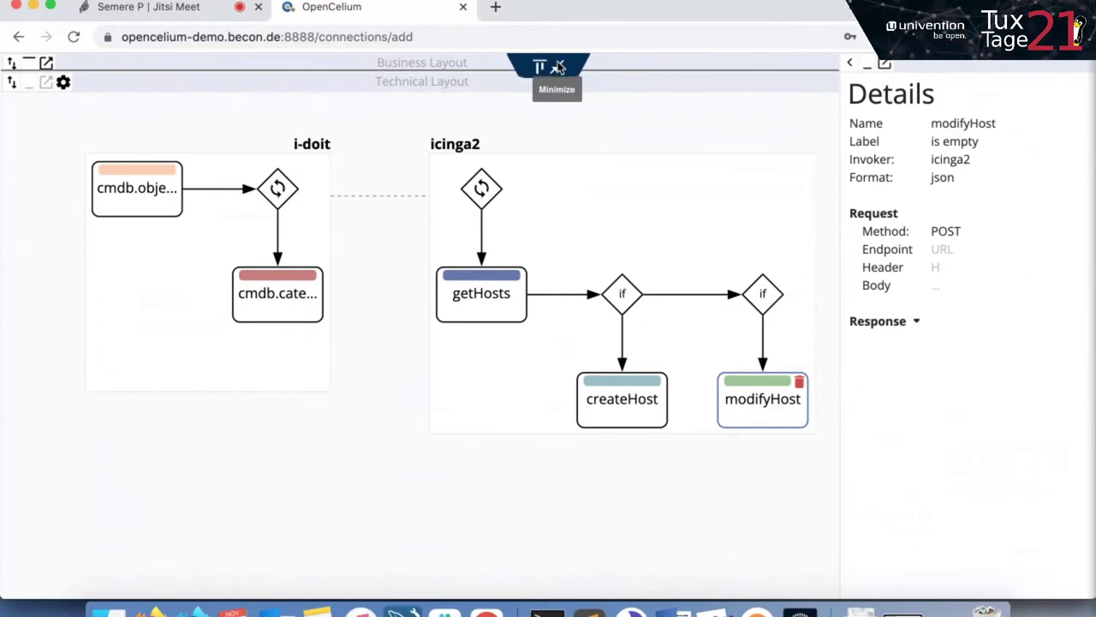
Return from the maximized diagram to the top of the connection form.
click(558, 68)
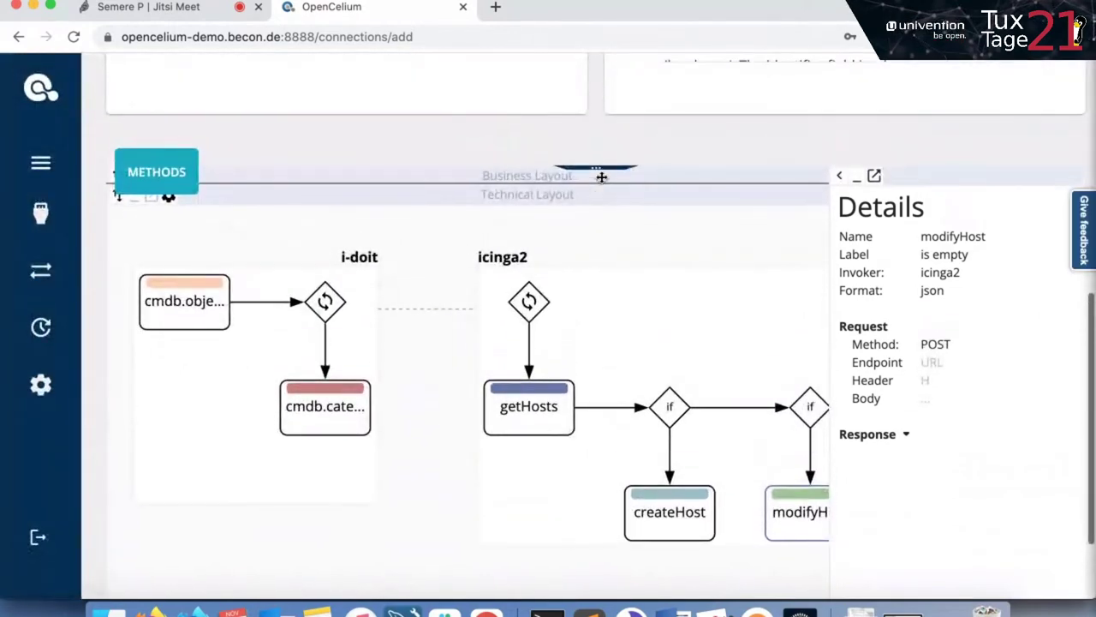
scroll(601, 178, up, 5)
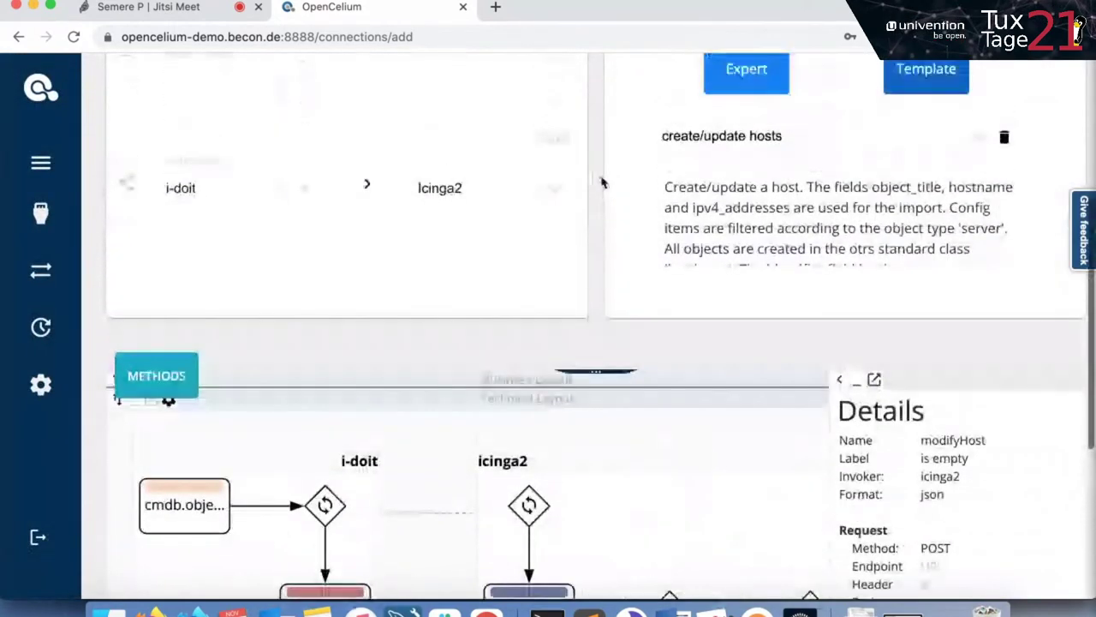
scroll(622, 453, down, 2)
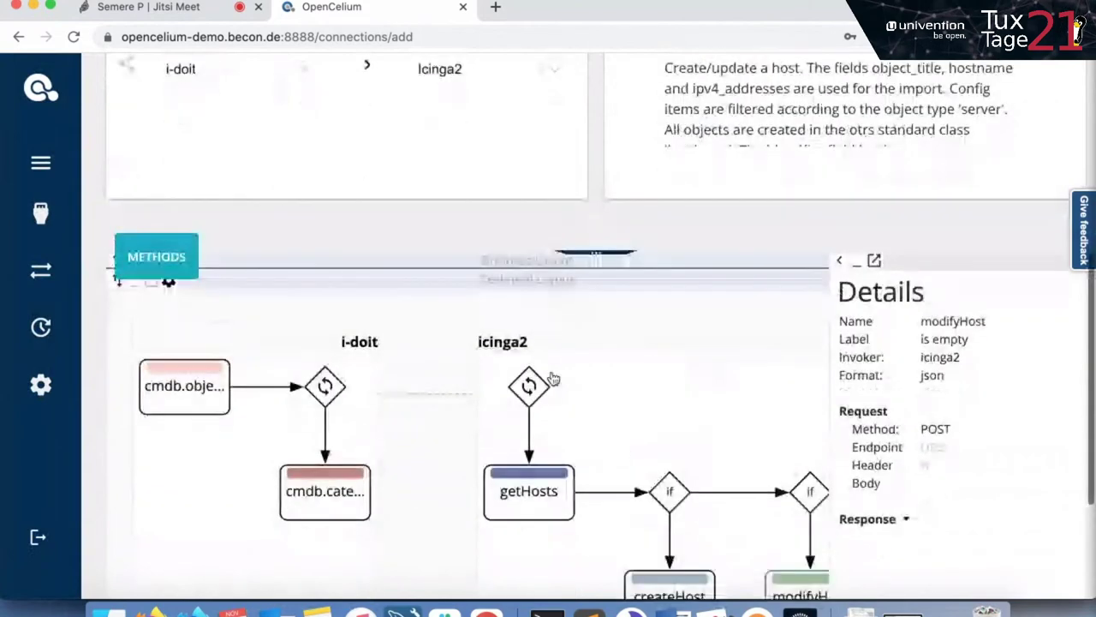
scroll(573, 443, up, 4)
scroll(574, 447, up, 3)
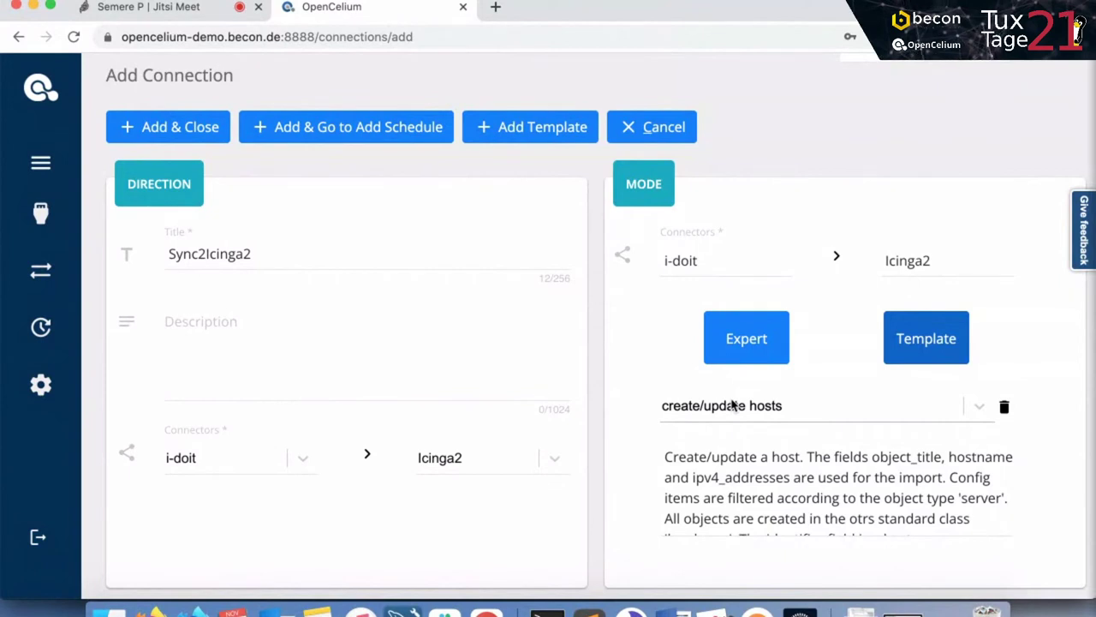
Preview the delete hosts template, then reselect the create/update hosts template.
click(732, 405)
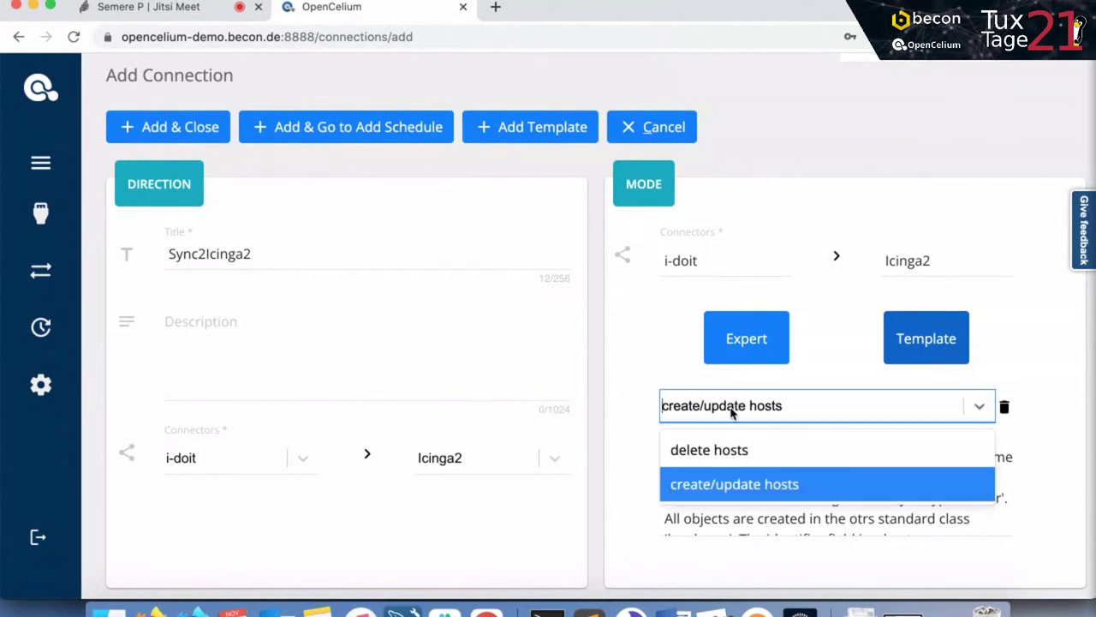
click(724, 452)
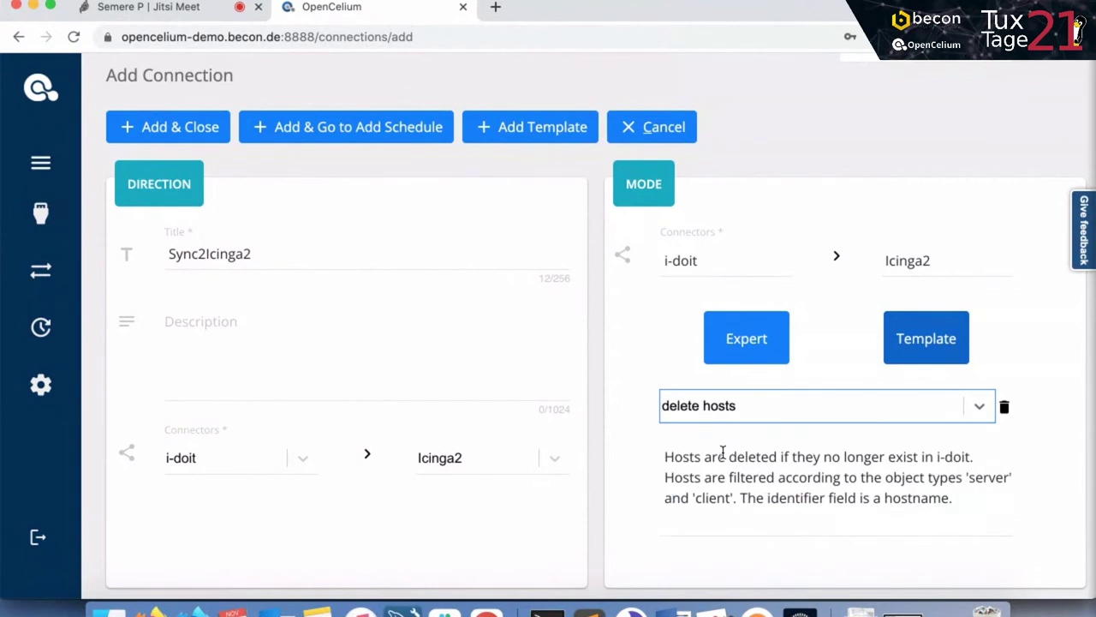
click(722, 407)
click(692, 485)
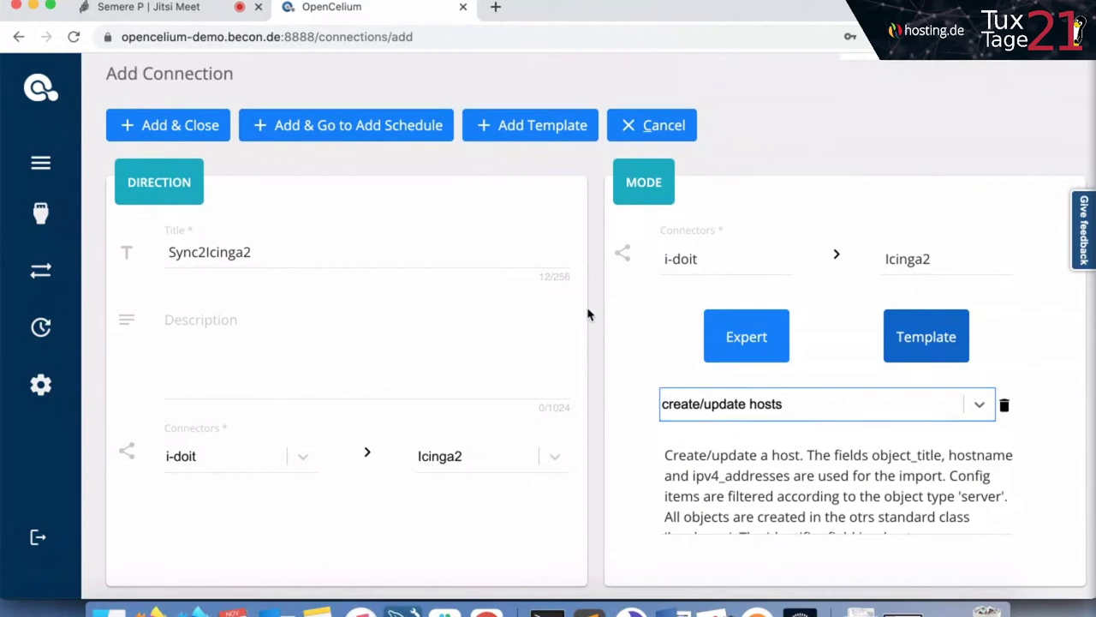
scroll(588, 312, down, 2)
scroll(587, 313, down, 3)
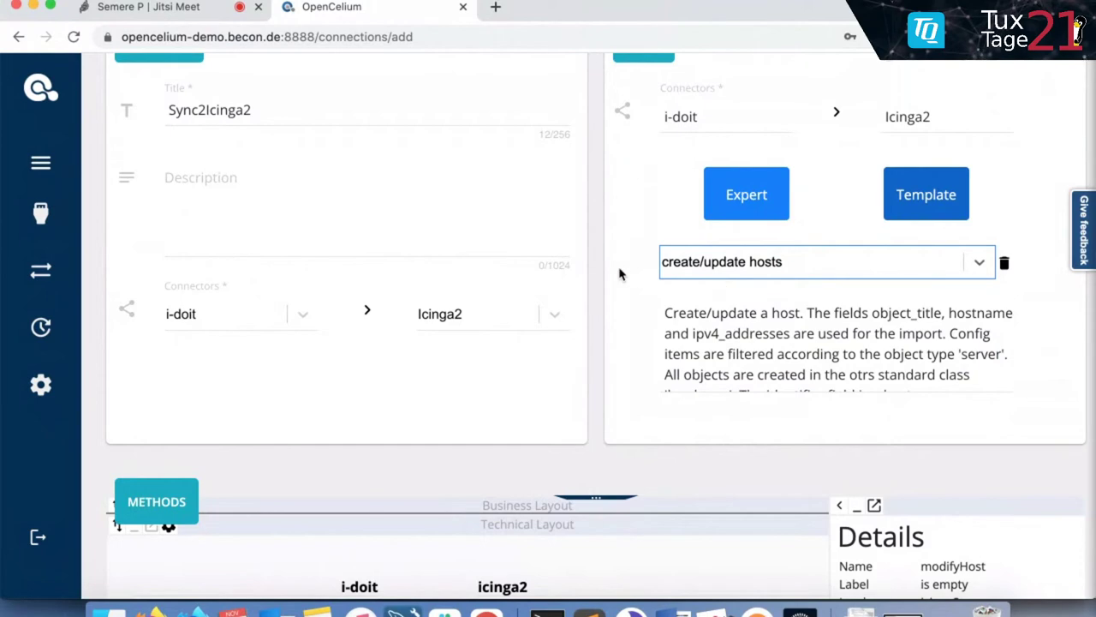
scroll(620, 272, down, 6)
scroll(620, 272, down, 4)
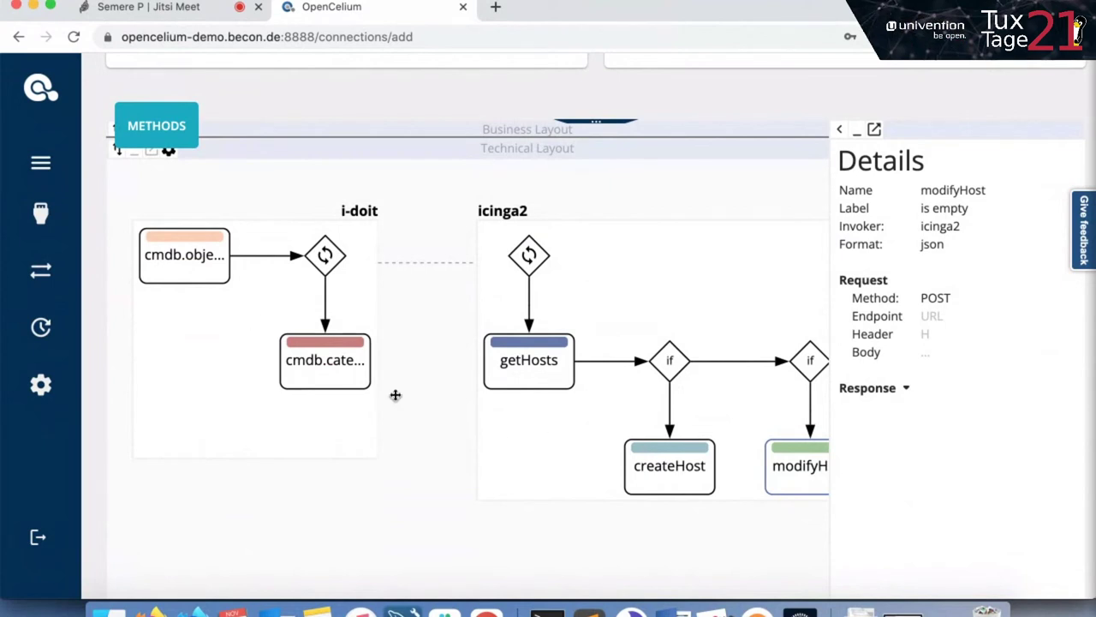
scroll(394, 395, up, 2)
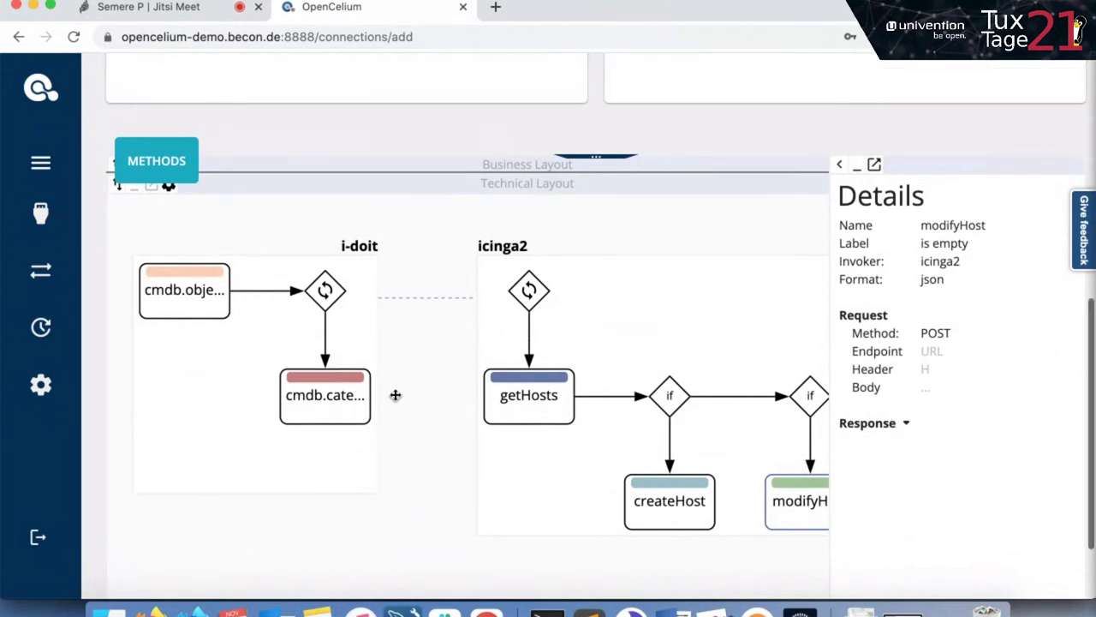
scroll(395, 394, up, 1)
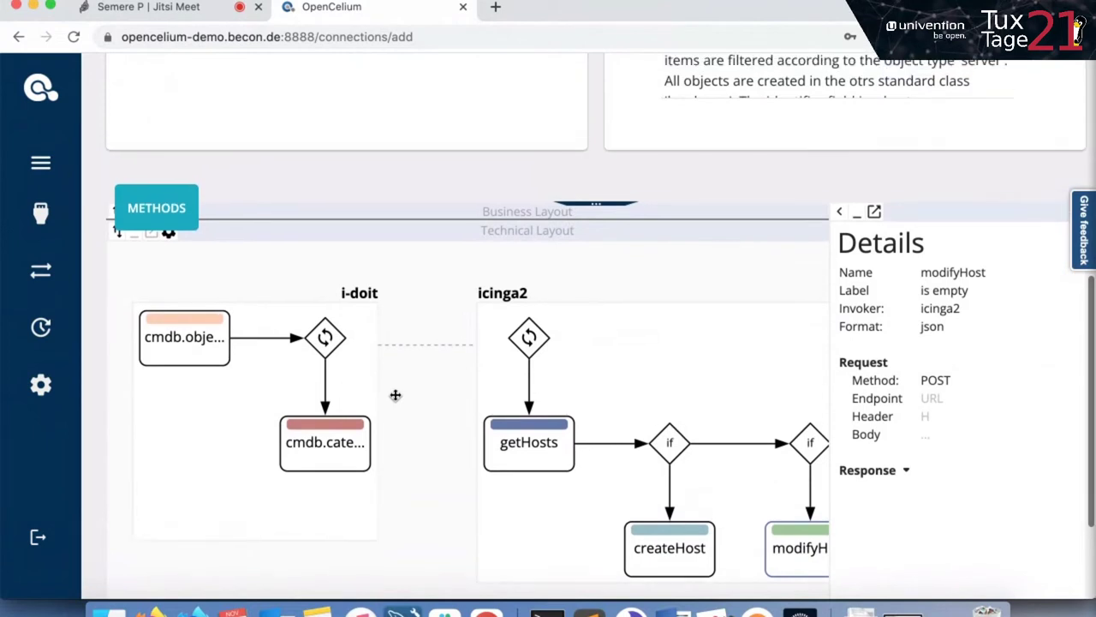
scroll(395, 394, up, 1)
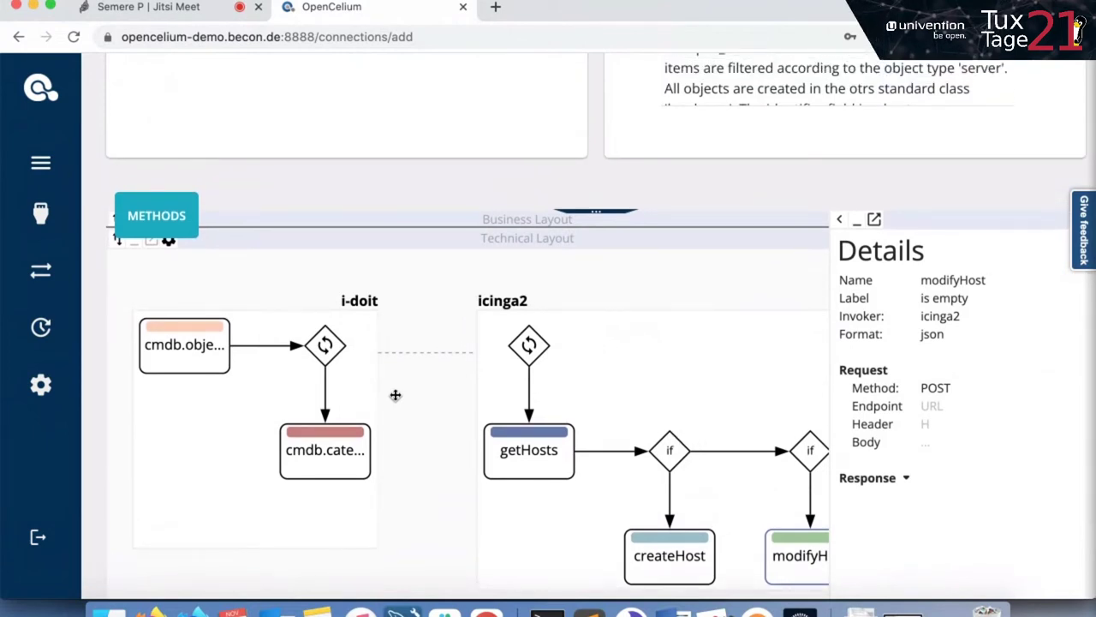
scroll(394, 395, down, 2)
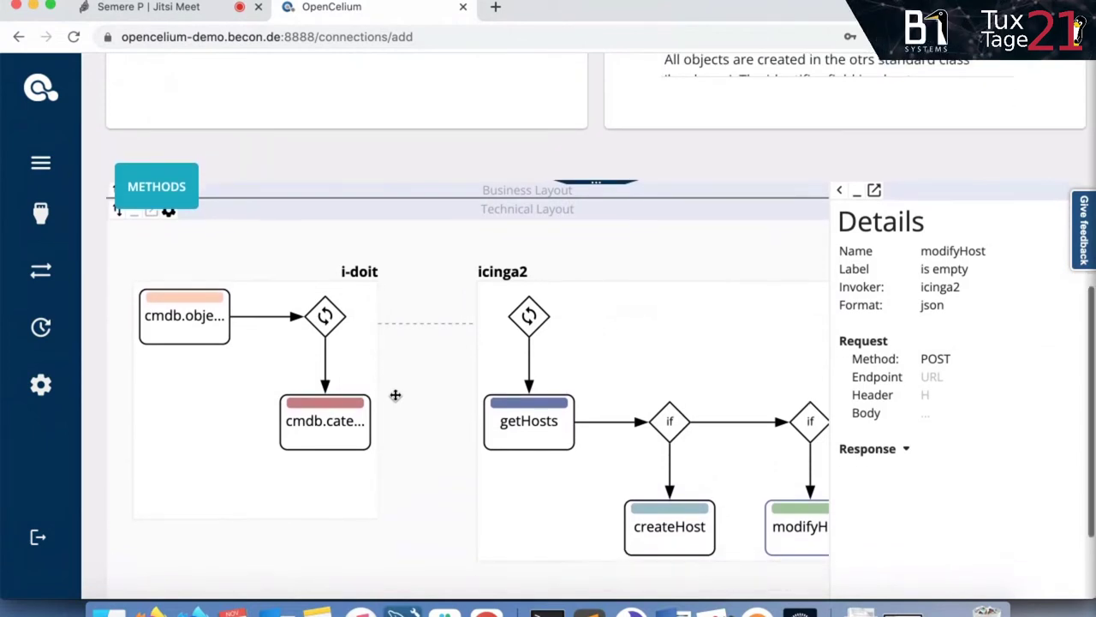
scroll(395, 395, down, 2)
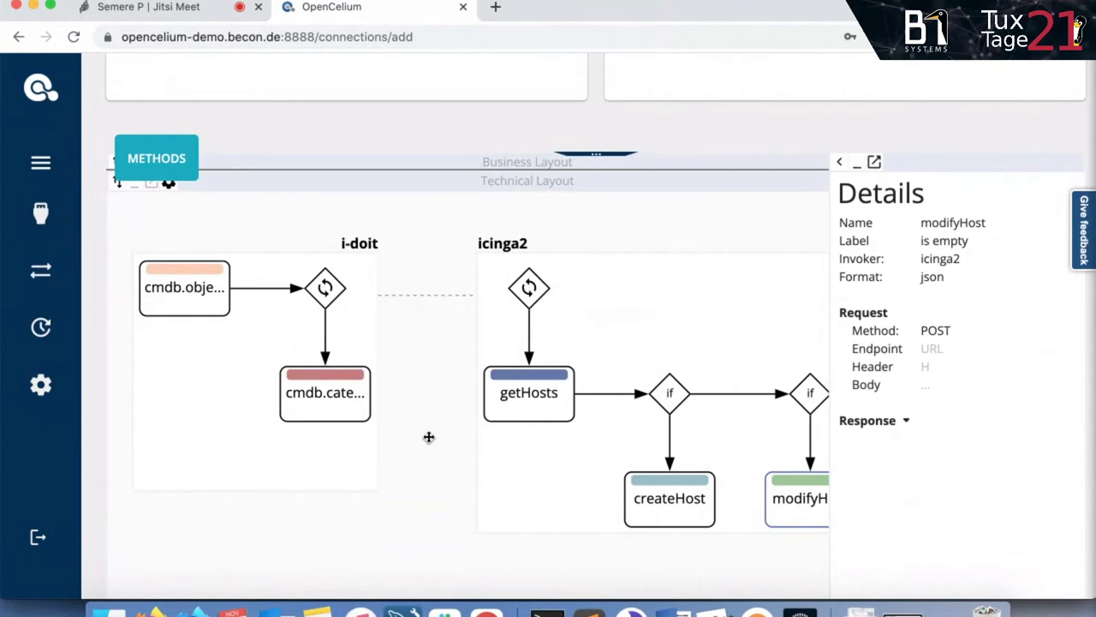
scroll(429, 437, up, 10)
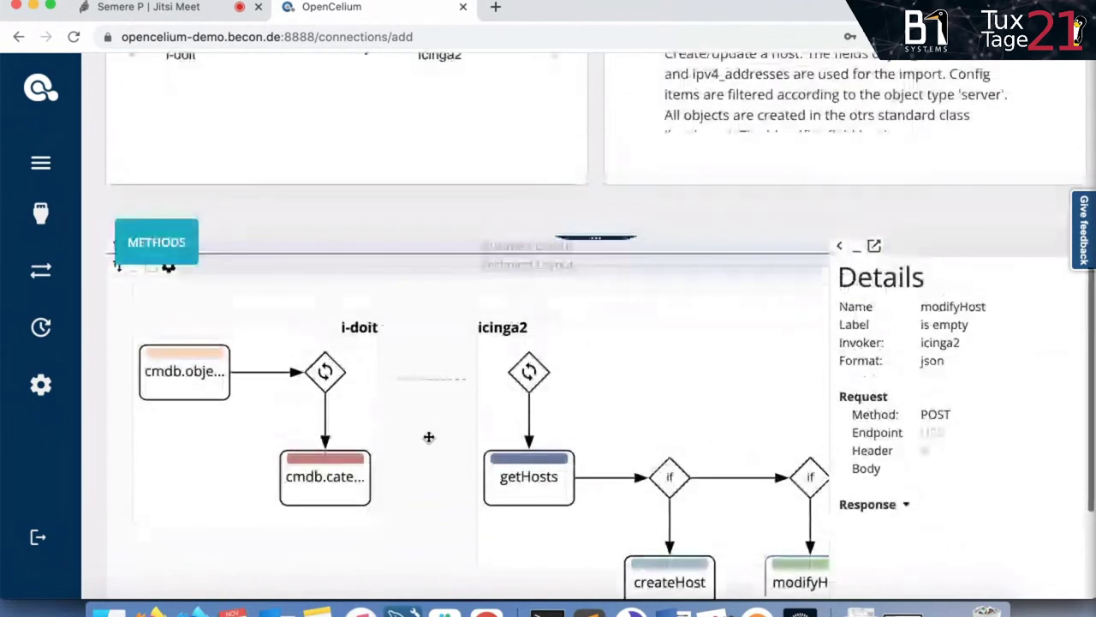
scroll(429, 437, up, 1)
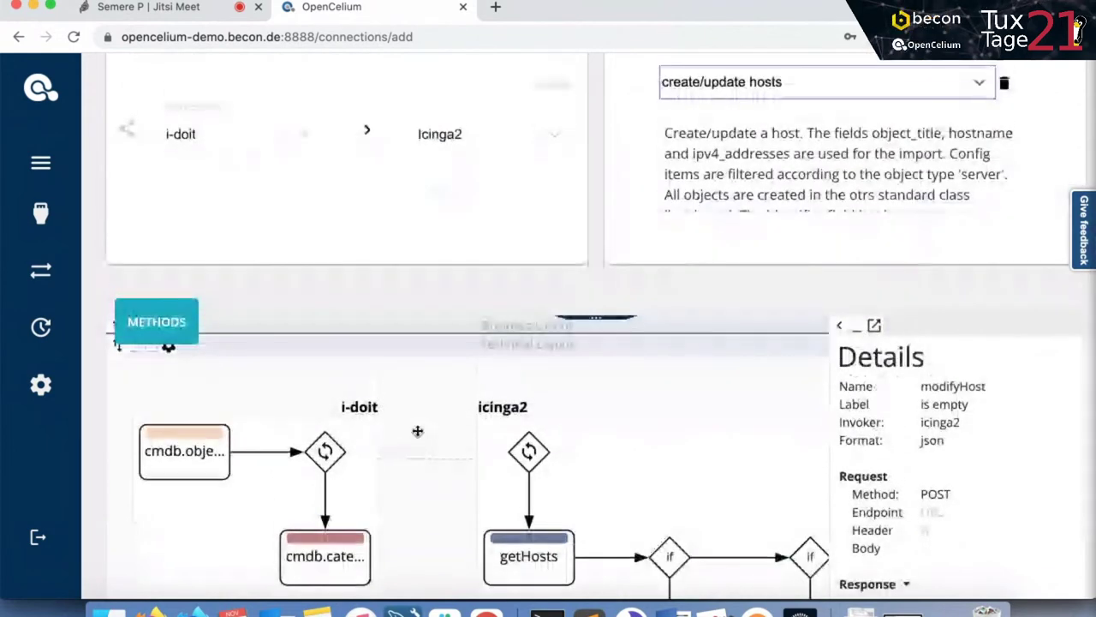
drag(673, 127, 729, 186)
scroll(729, 186, down, 1)
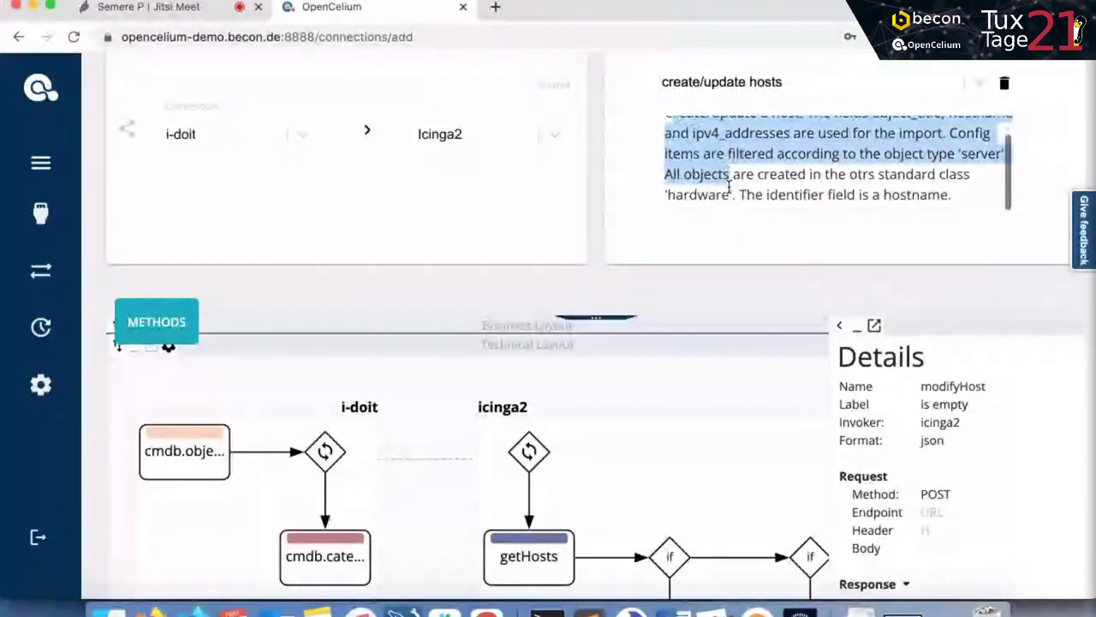
scroll(507, 509, down, 1)
scroll(506, 508, down, 5)
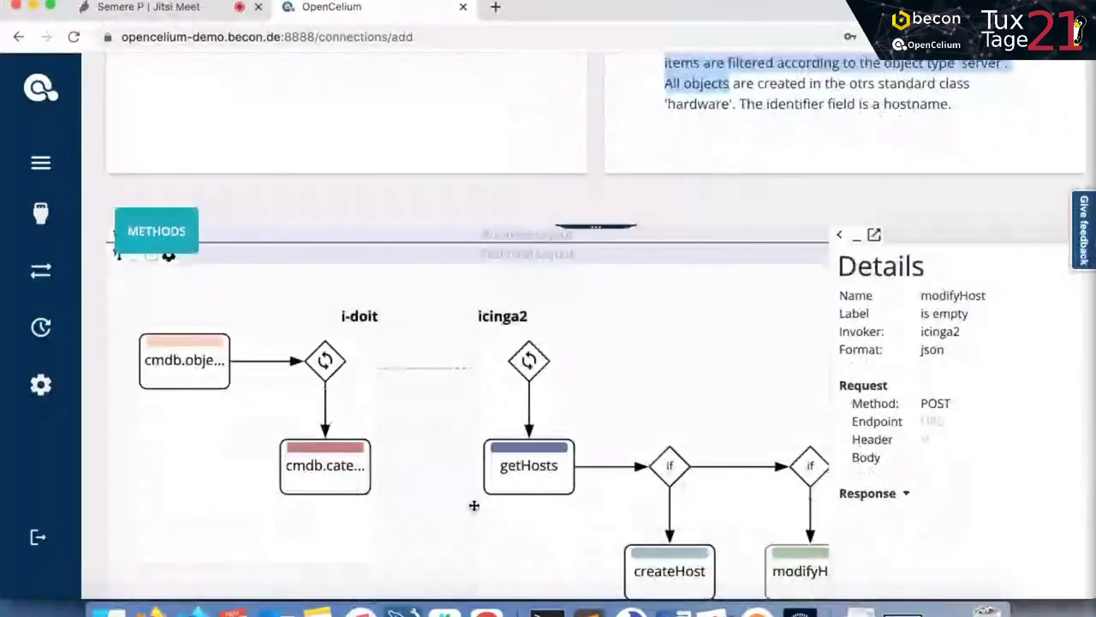
scroll(474, 505, up, 3)
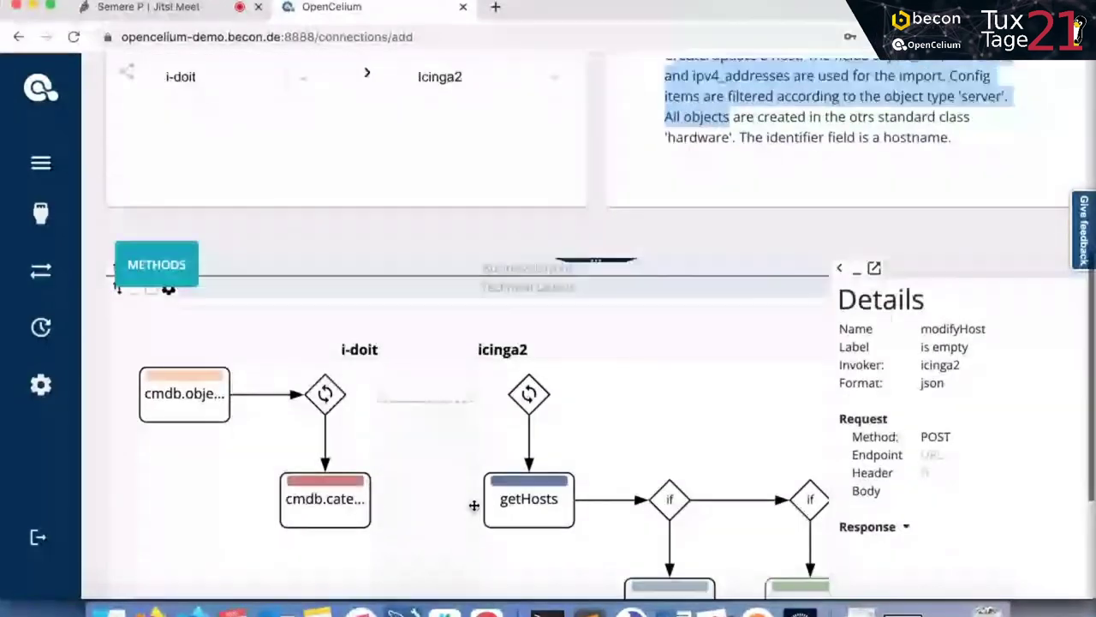
scroll(474, 505, up, 5)
click(710, 258)
scroll(710, 258, up, 1)
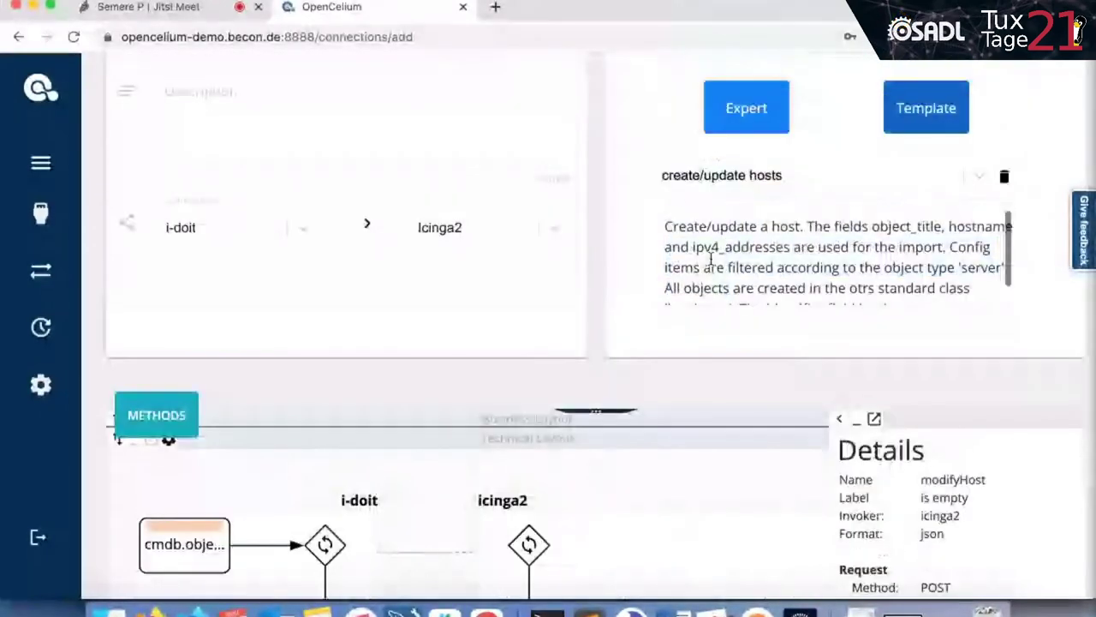
scroll(611, 248, up, 2)
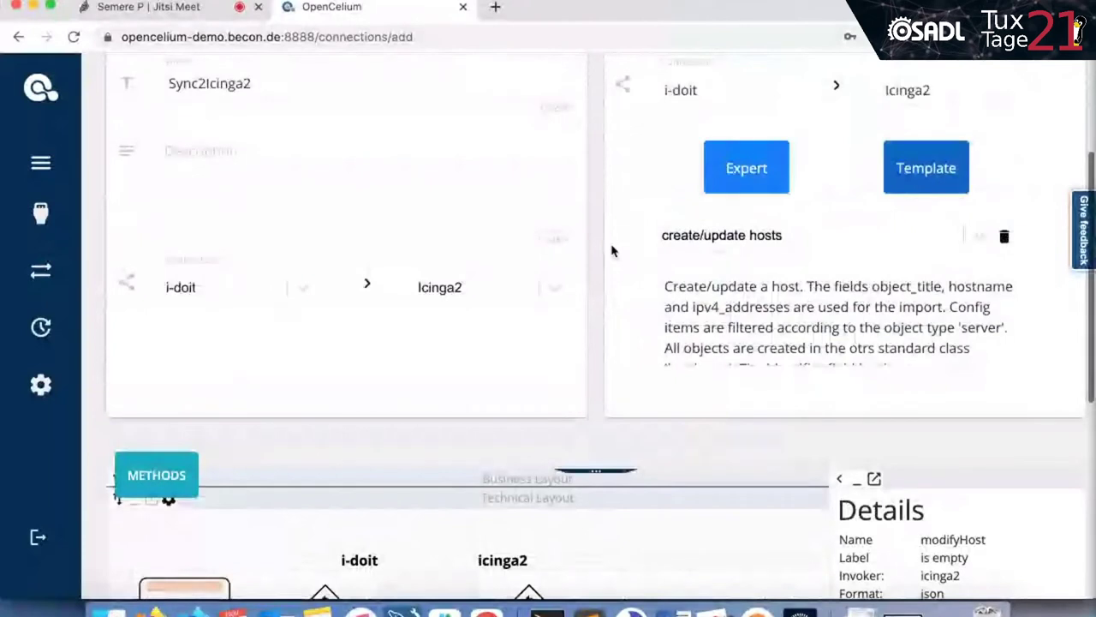
scroll(611, 250, up, 2)
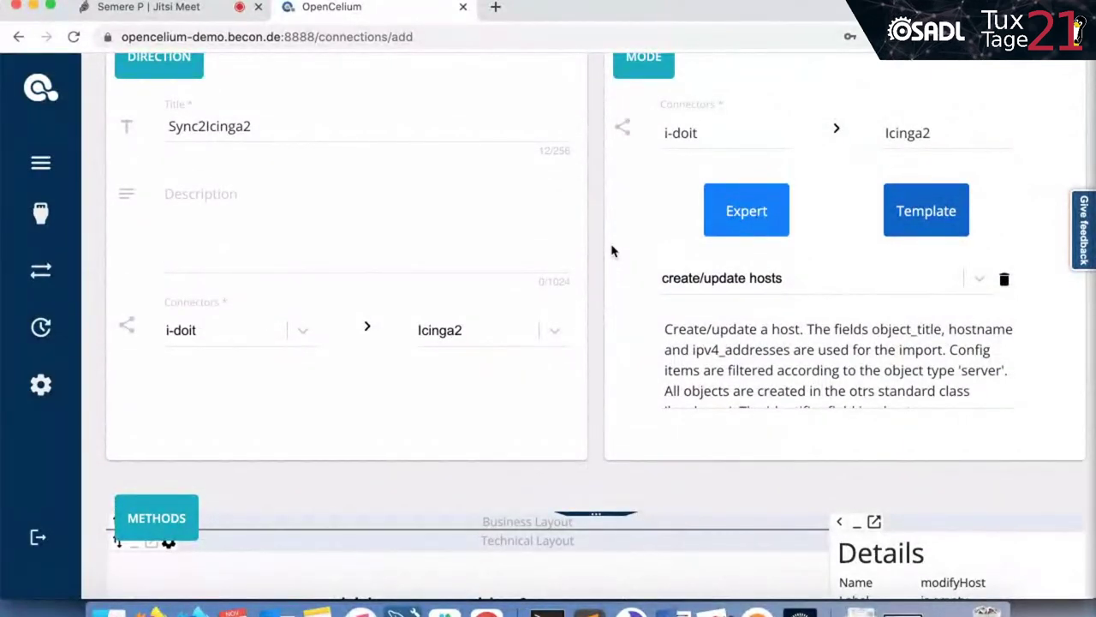
scroll(612, 250, up, 3)
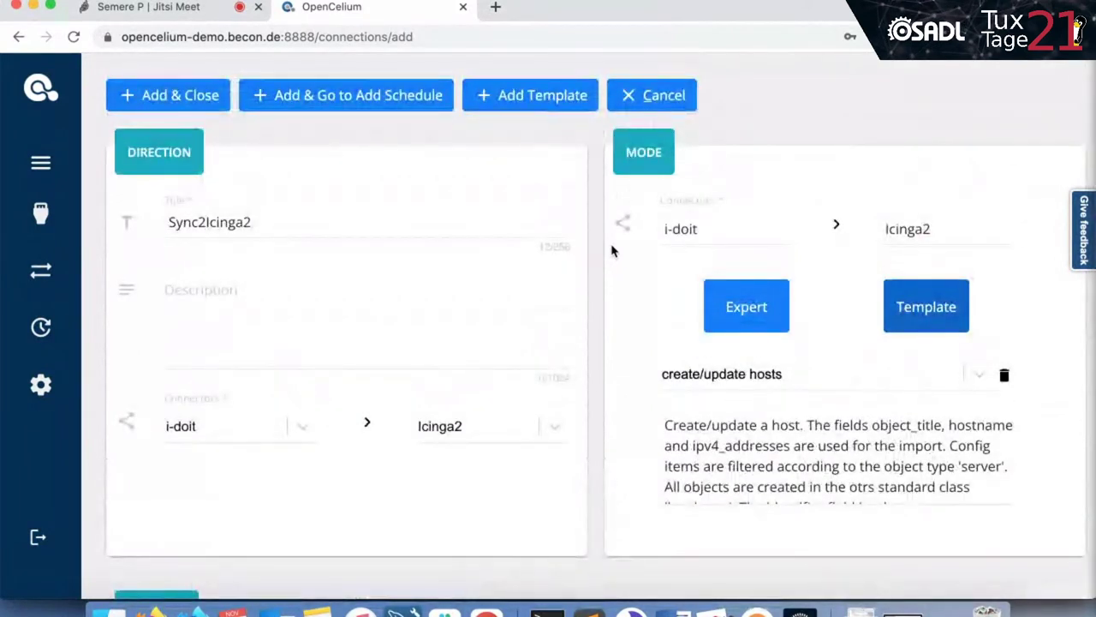
click(795, 375)
click(757, 417)
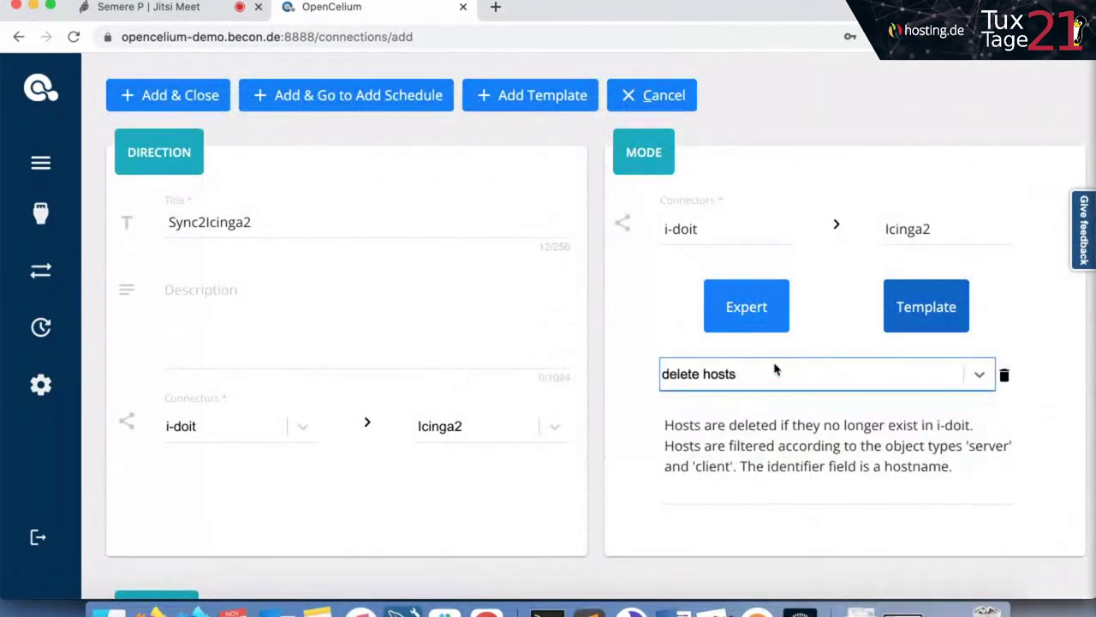
click(778, 371)
click(705, 419)
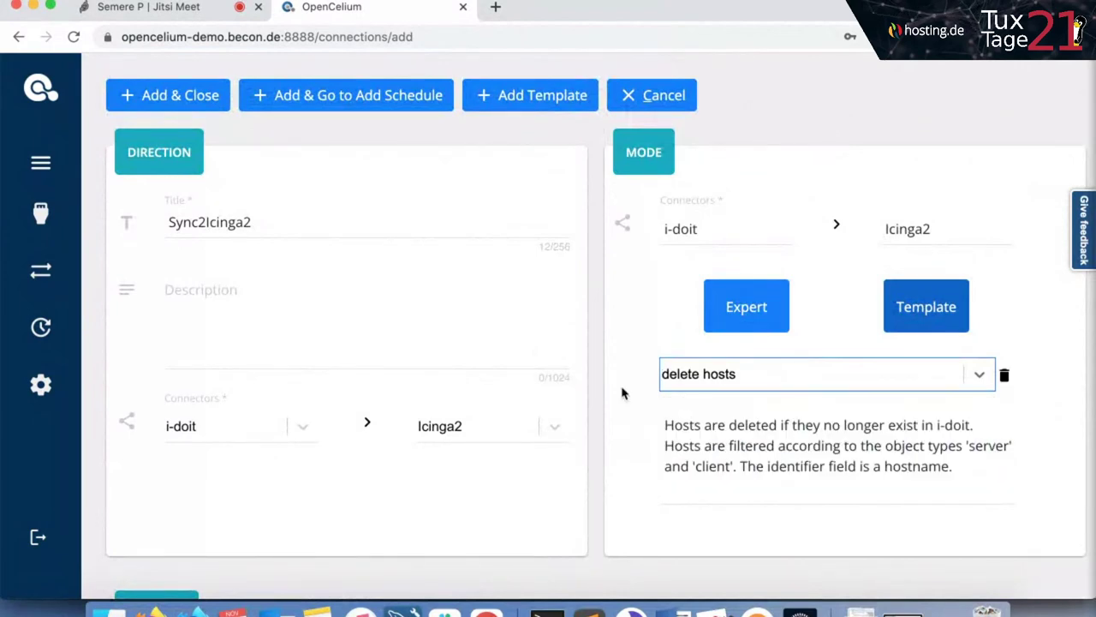
scroll(623, 393, down, 10)
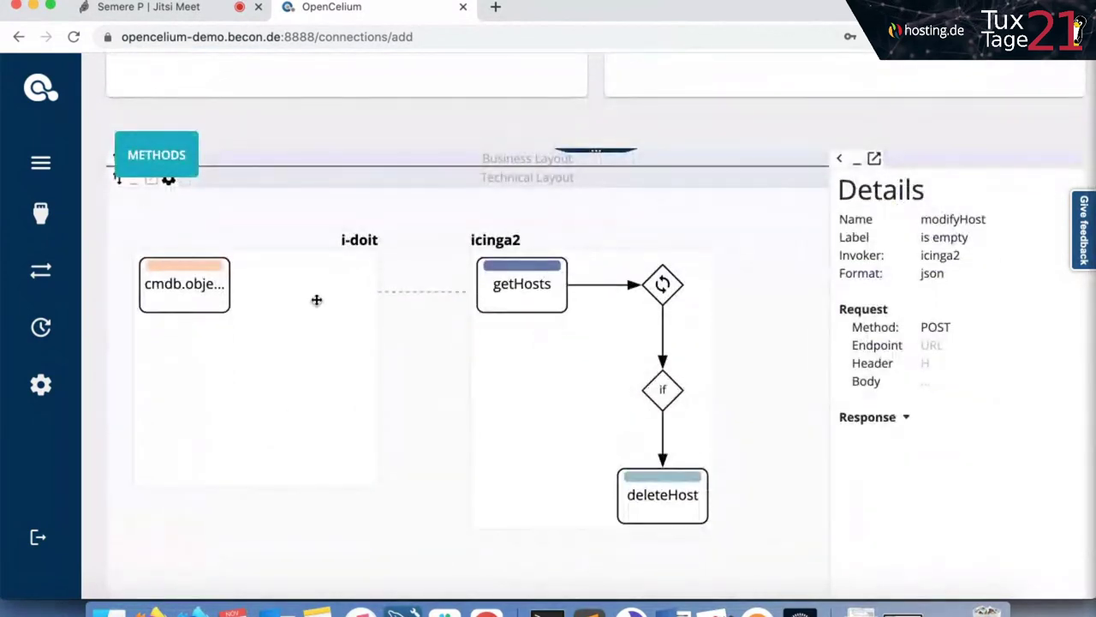
scroll(558, 393, up, 2)
scroll(559, 393, up, 5)
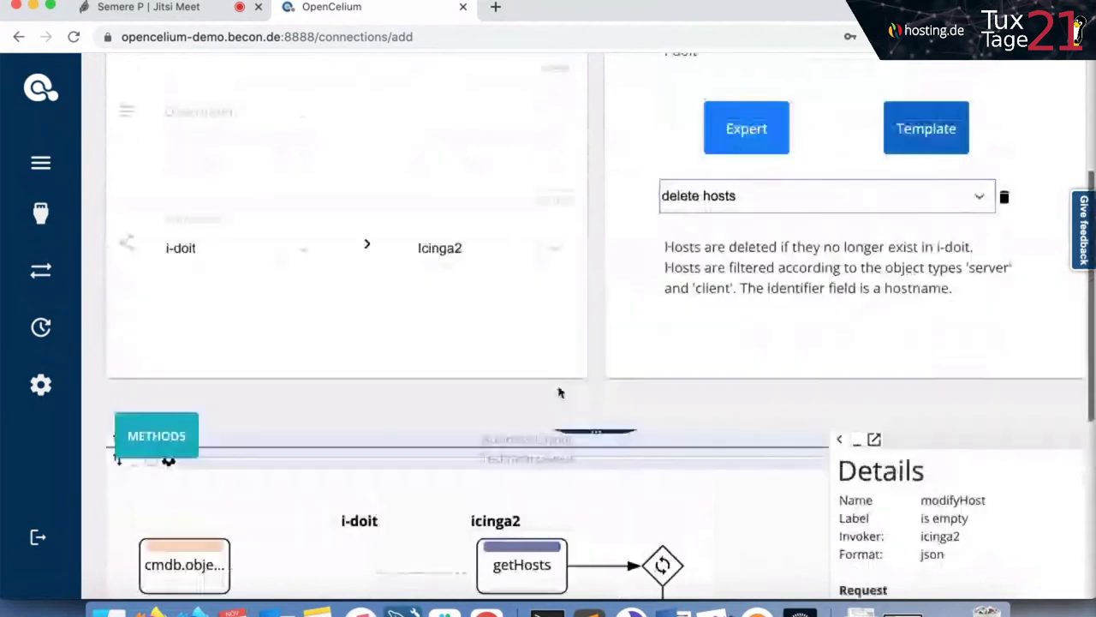
click(708, 199)
click(689, 276)
scroll(605, 369, up, 7)
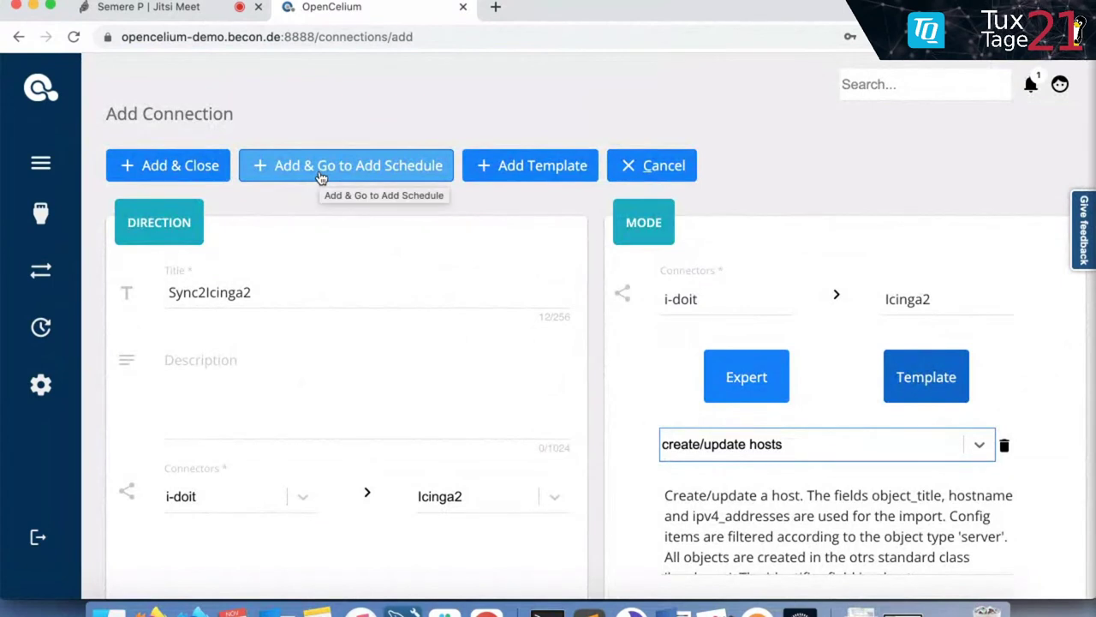
Save the connection and start a schedule titled Sync2Icinga2 for the Sync2Icinga2 connection.
click(319, 177)
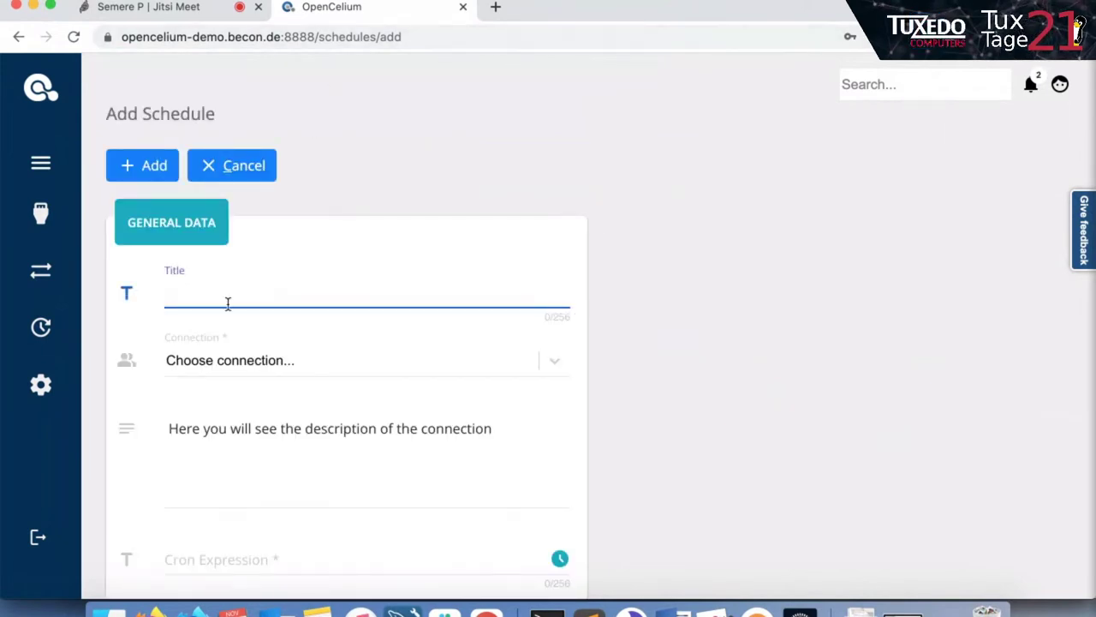
scroll(228, 306, down, 2)
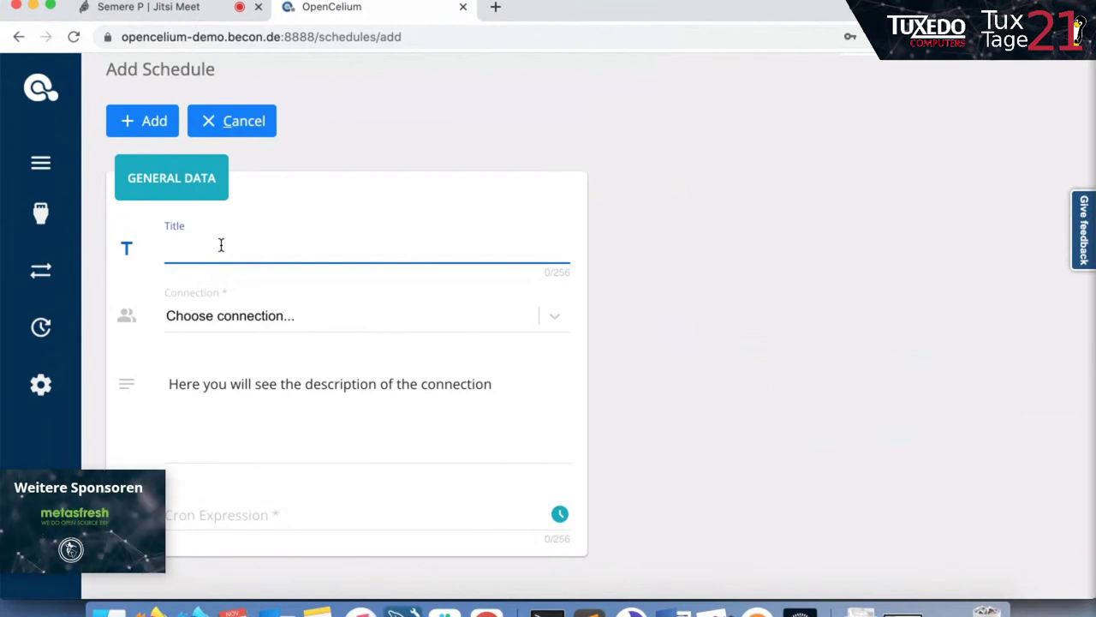
text(Sync2)
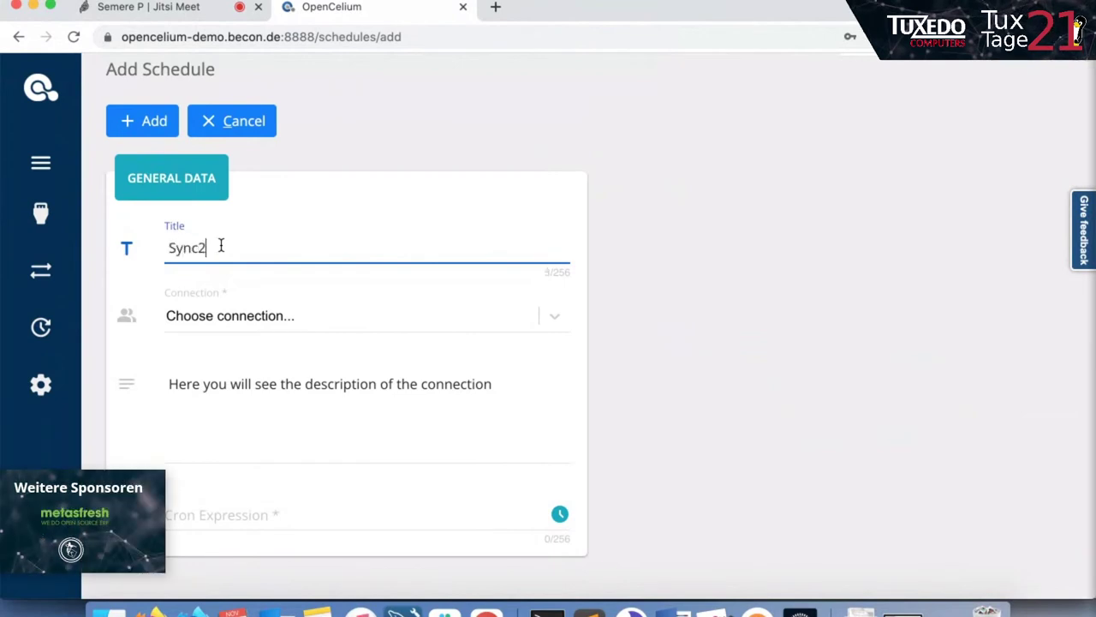
text(Icinga2)
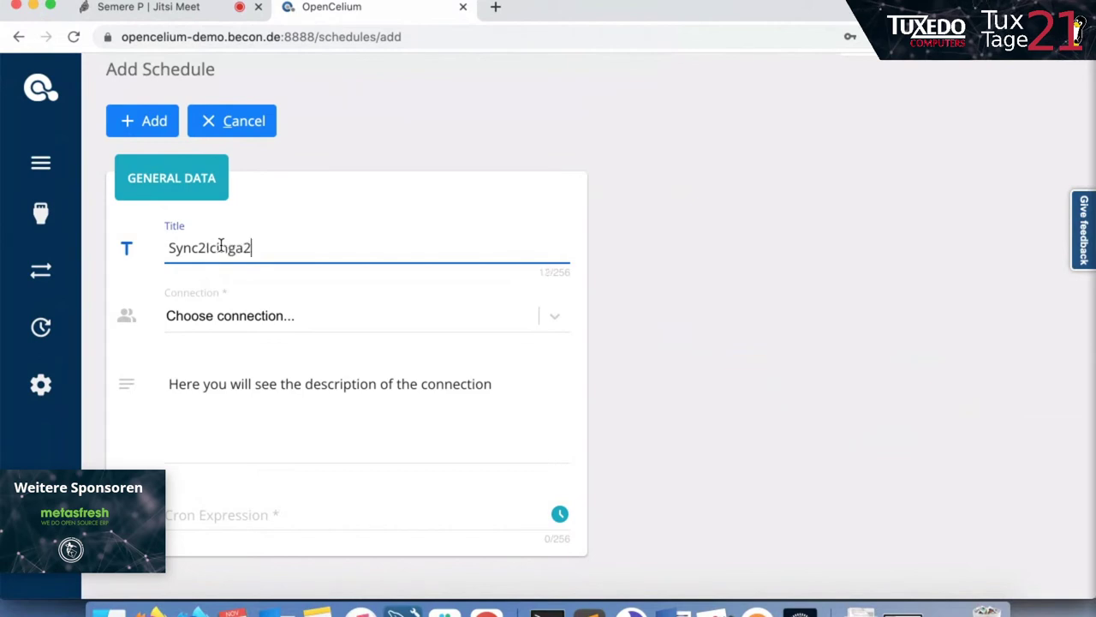
click(213, 317)
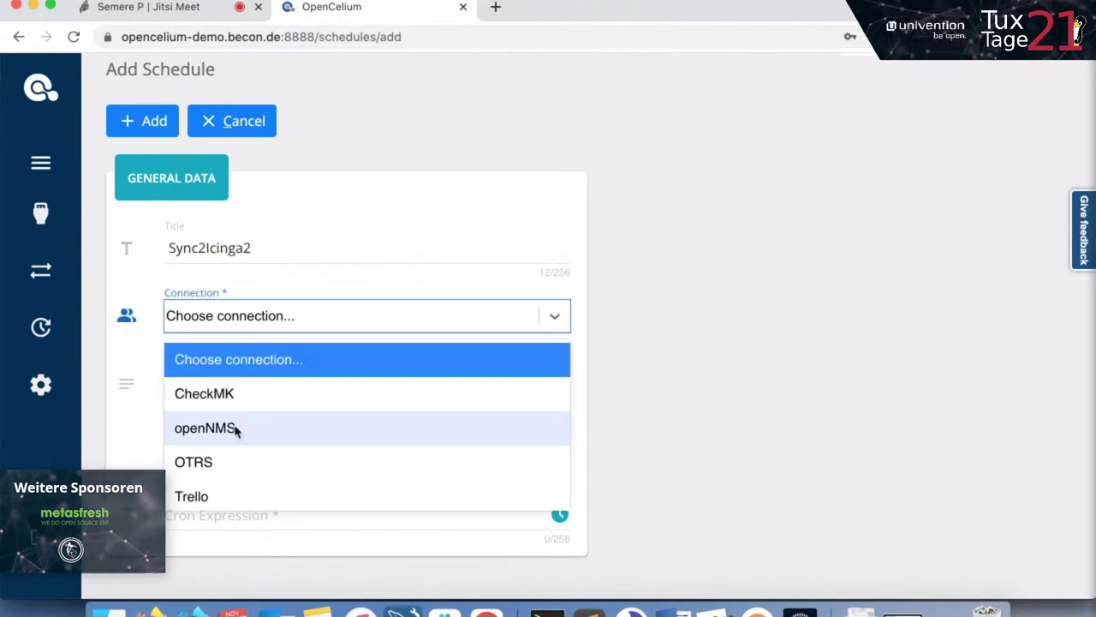
text(icin)
click(277, 363)
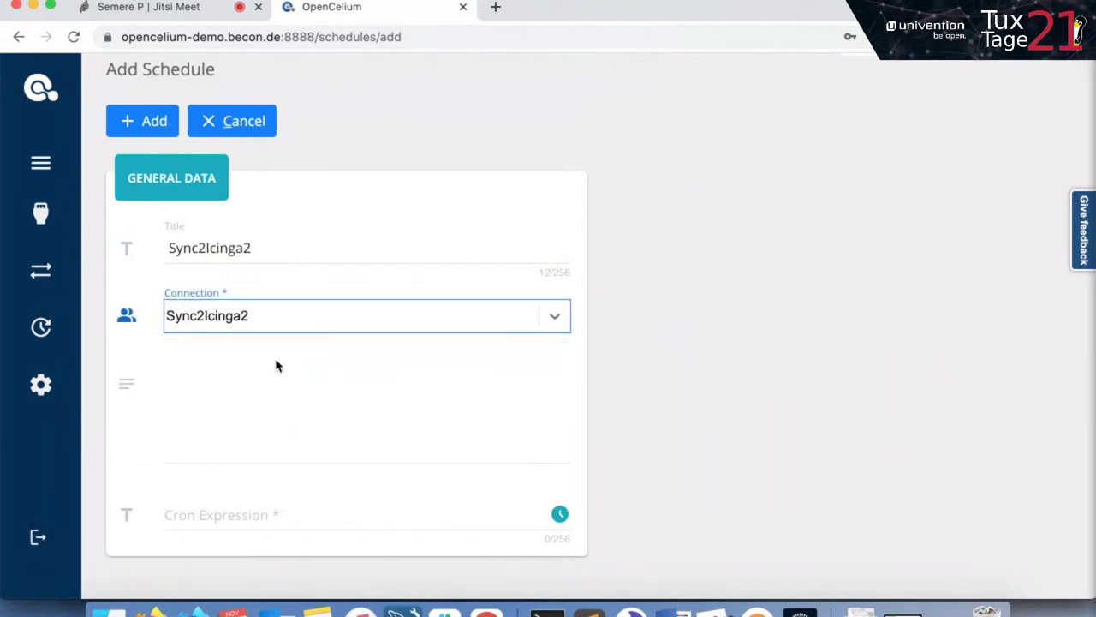
Set the cron expression to 0 0 1 * * ?, check it in the generator, and add the schedule.
click(211, 507)
text(0)
click(207, 558)
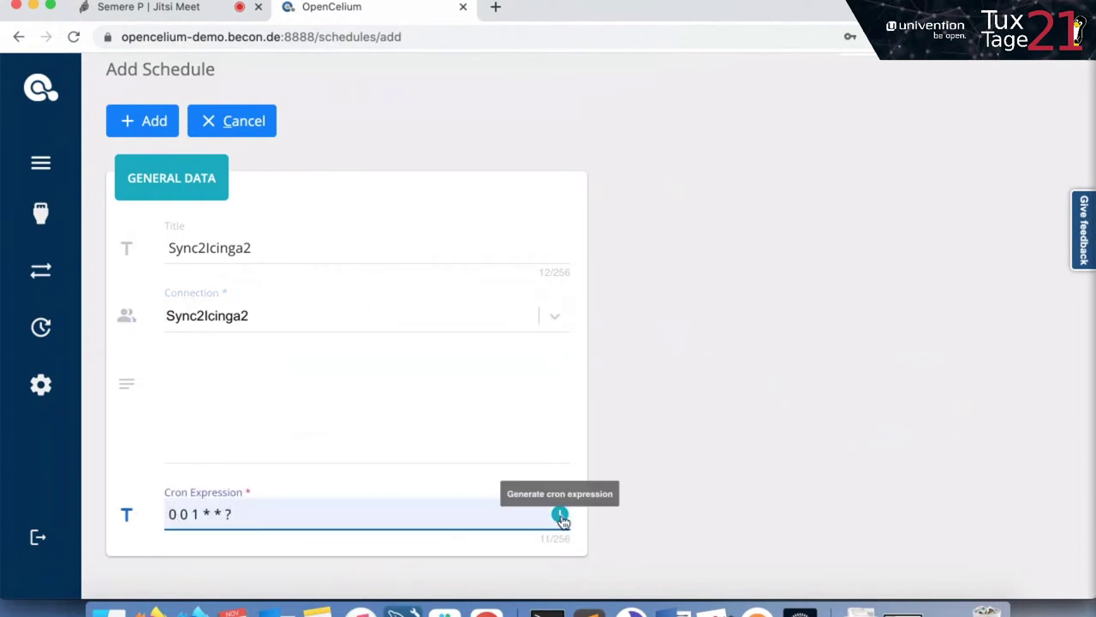
click(560, 515)
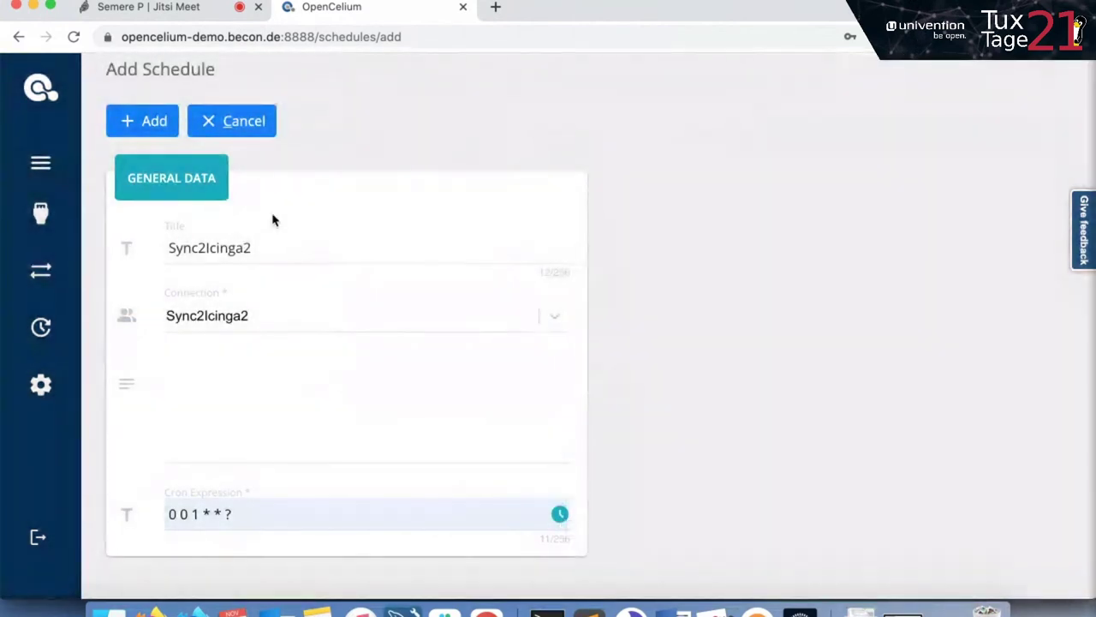
click(143, 130)
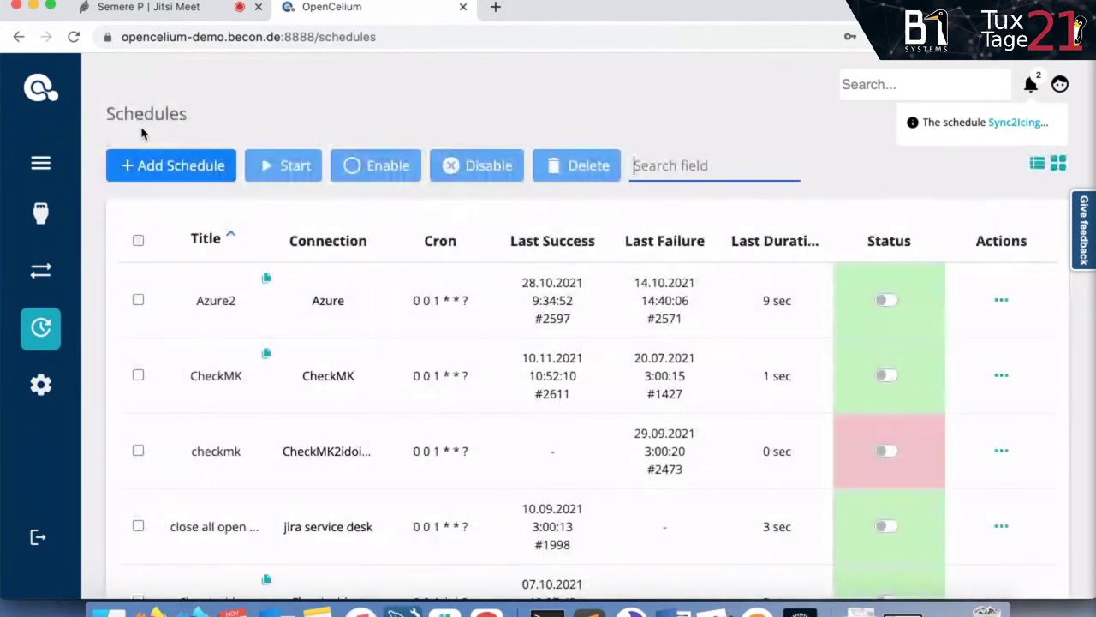
Scroll through the Schedules table and filter it by 'sync'.
scroll(359, 289, down, 2)
scroll(360, 289, down, 2)
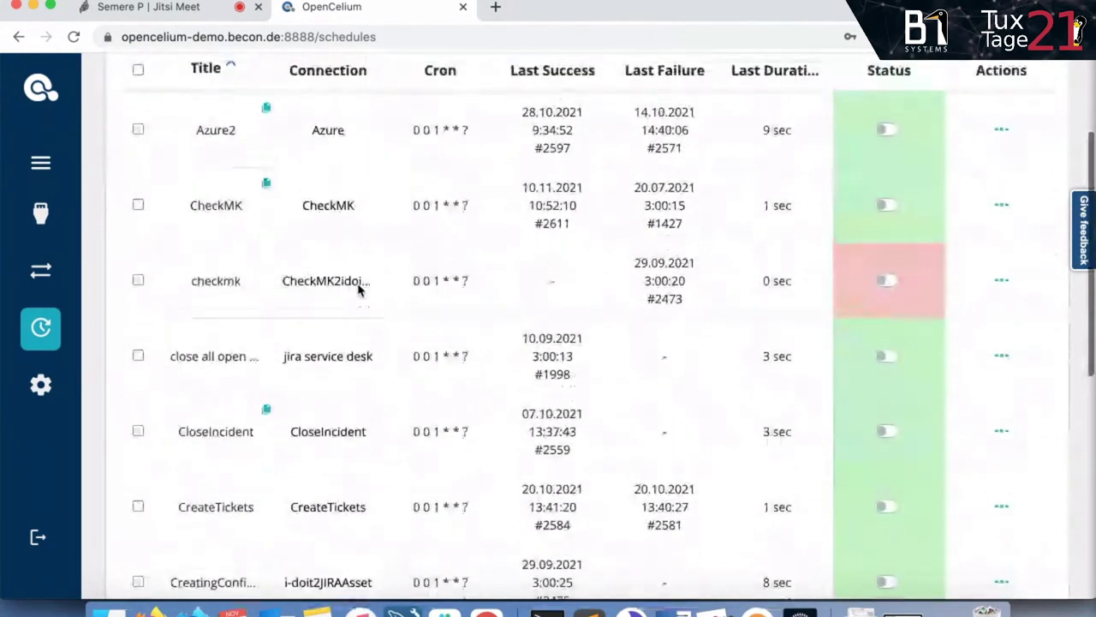
scroll(358, 290, down, 6)
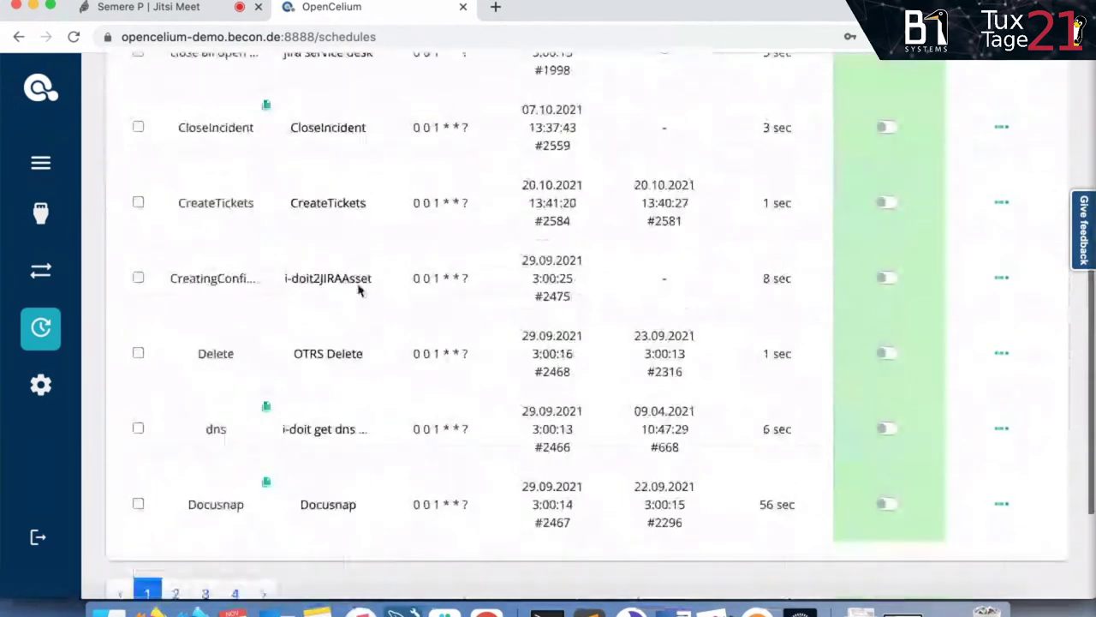
scroll(358, 289, up, 7)
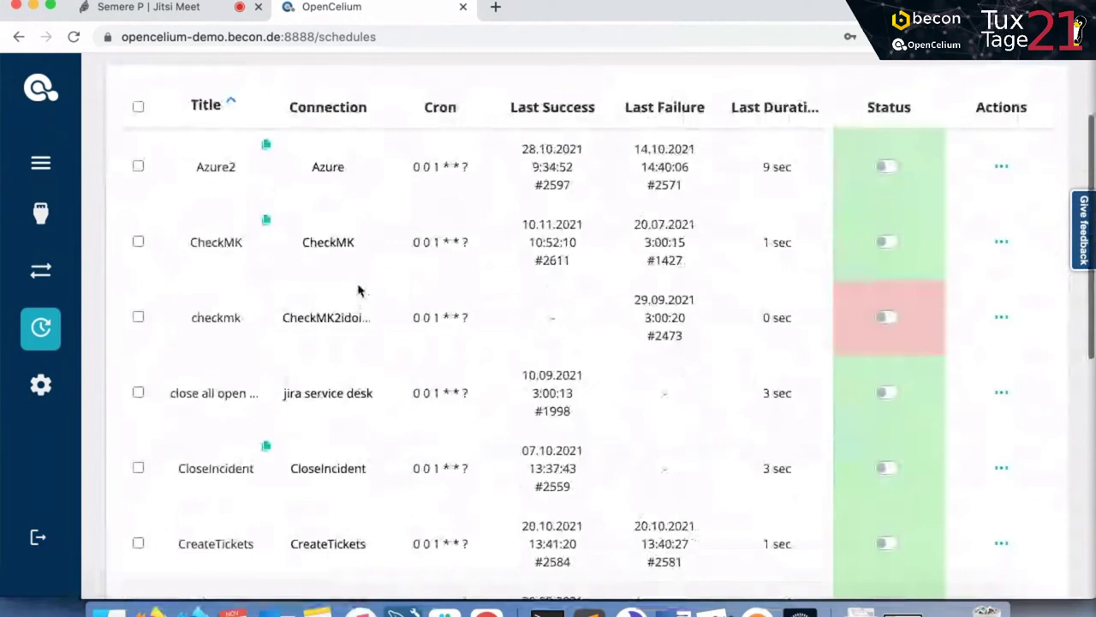
text(sync)
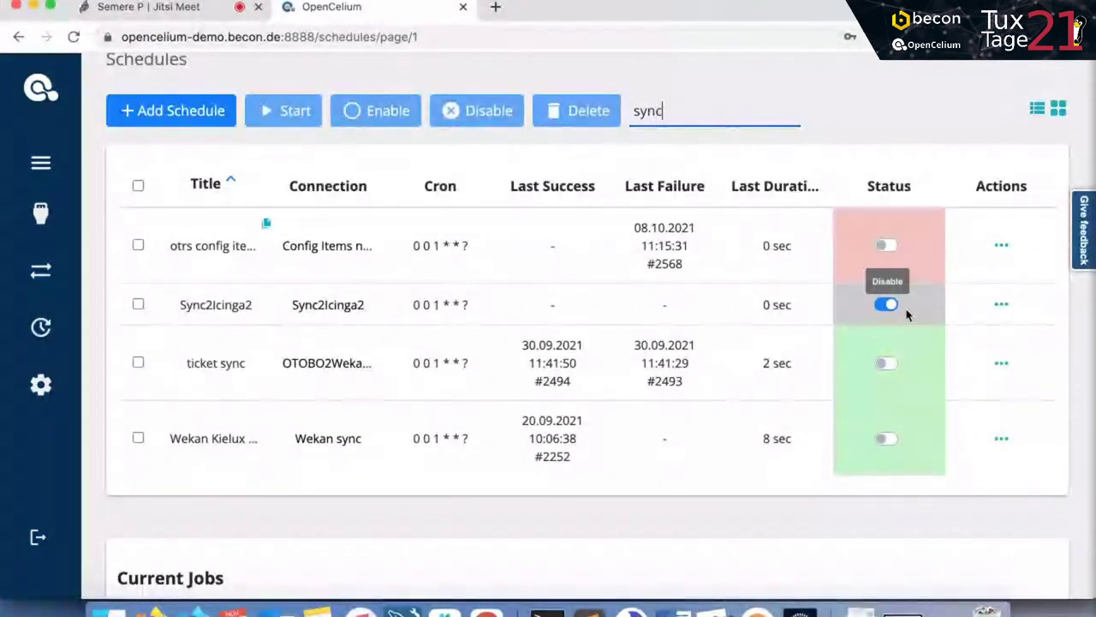
Filter the list to Sync2Icinga2 by pasting its title, and highlight its title and cron.
double_click(240, 304)
key(ctrl+c)
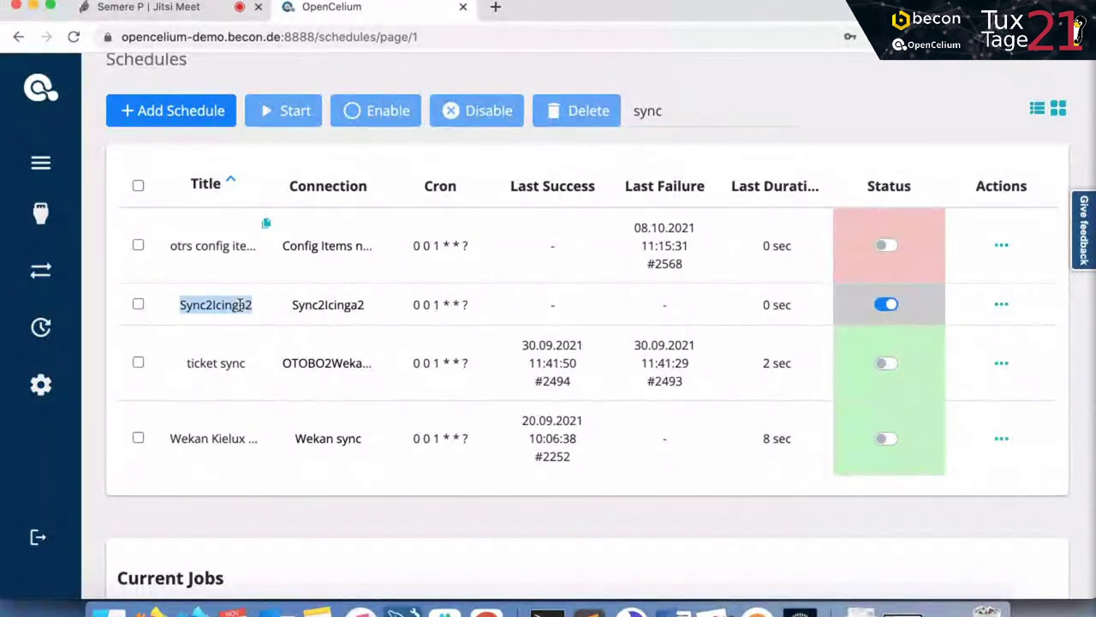
double_click(663, 103)
key(ctrl+v)
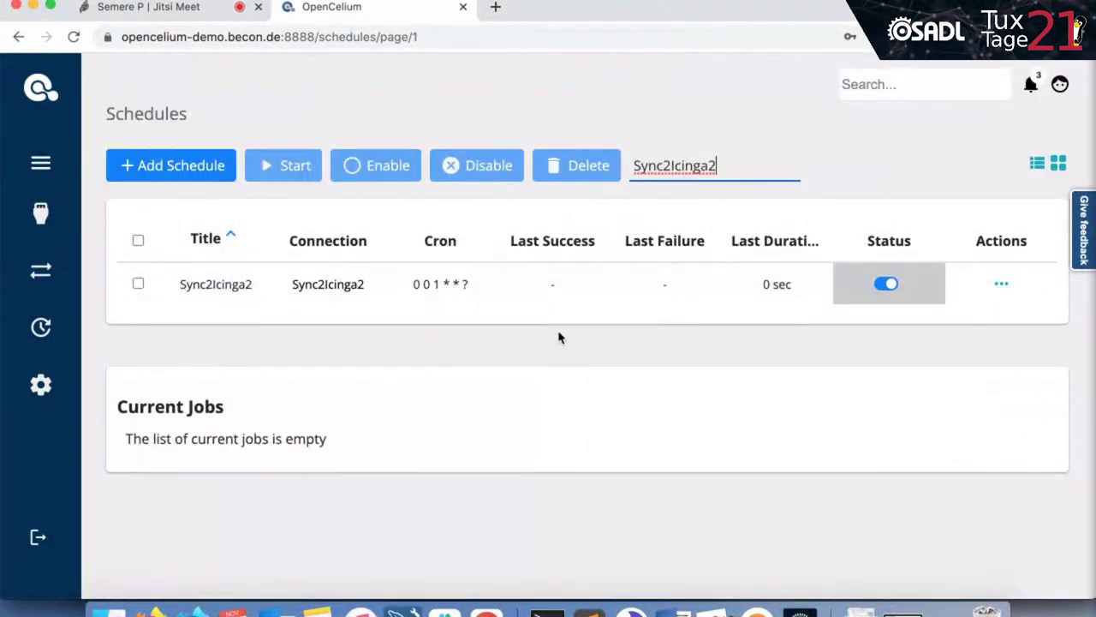
double_click(228, 284)
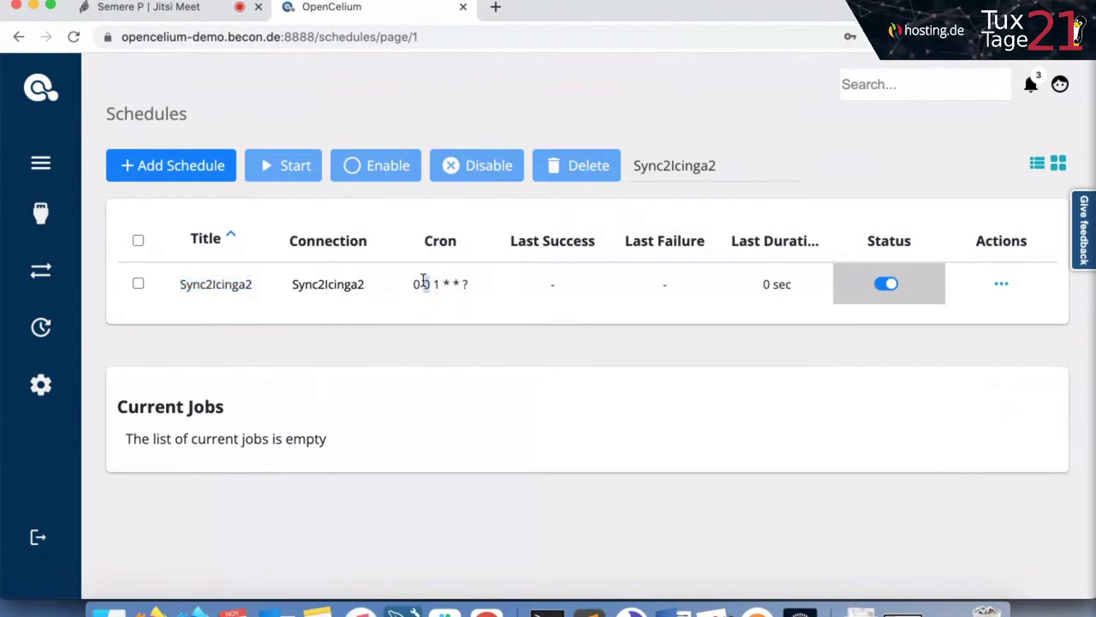
triple_click(426, 283)
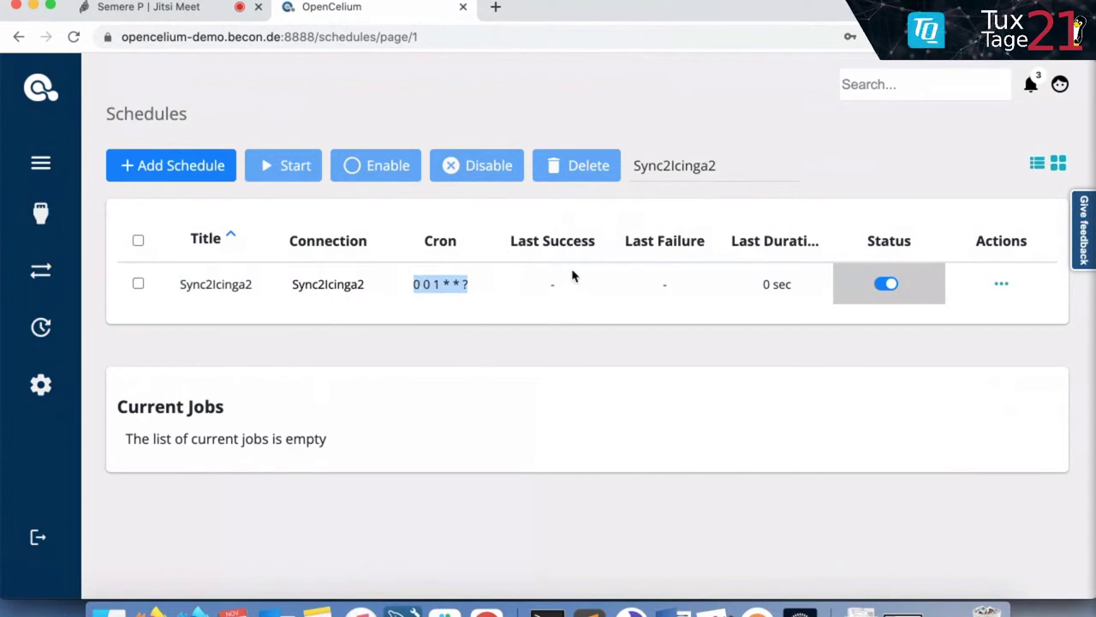
Point out the empty Last Success and Last Failure values and the 0 sec duration.
drag(519, 241, 614, 245)
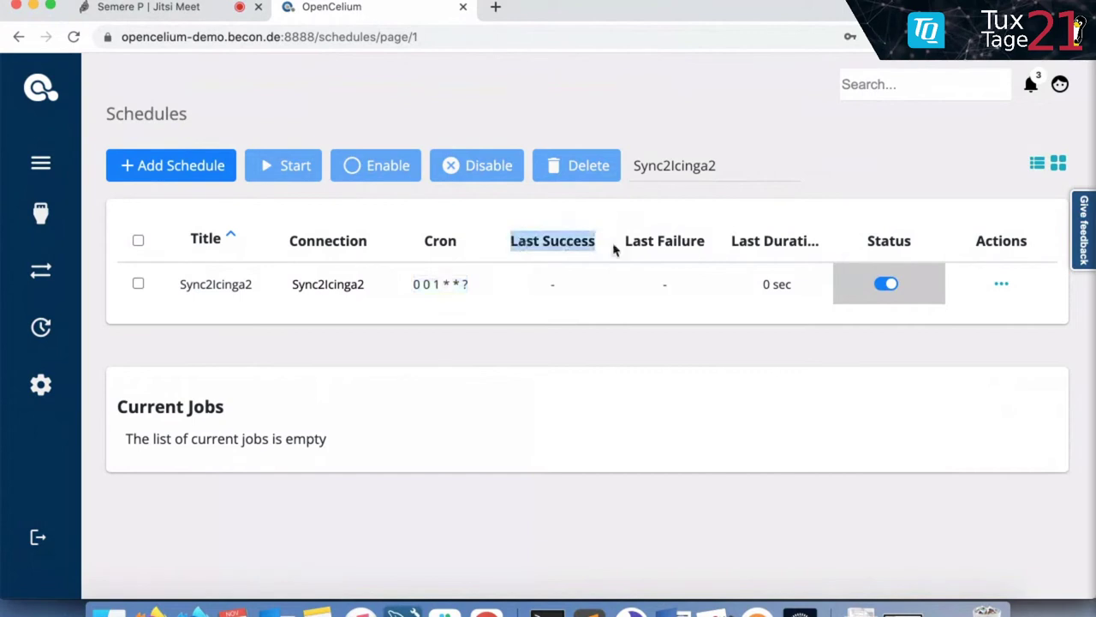
click(647, 245)
triple_click(646, 245)
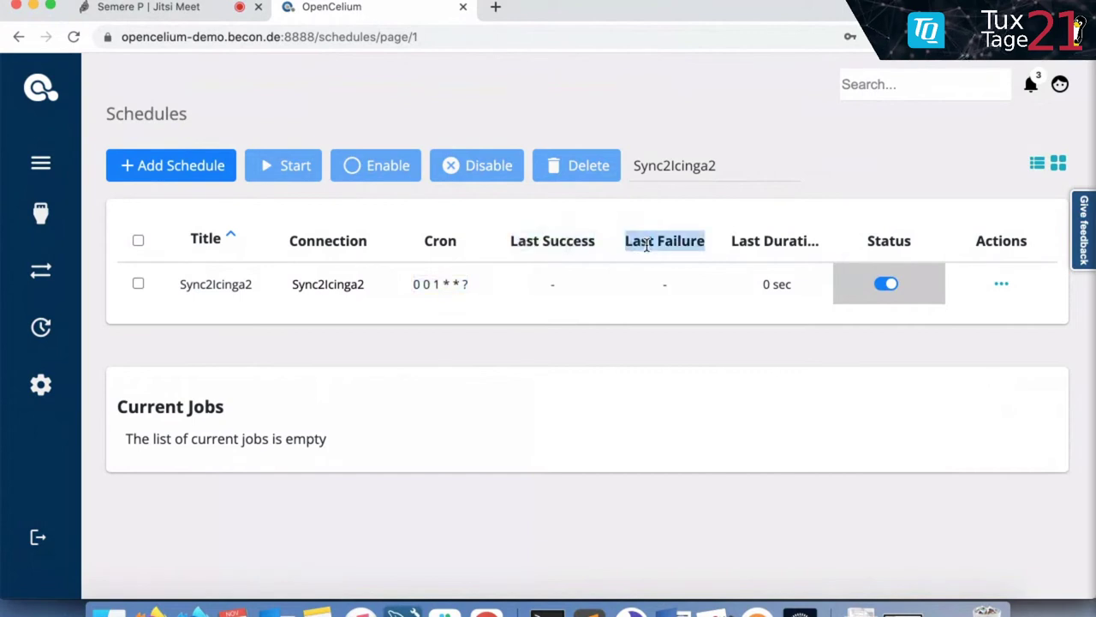
triple_click(778, 240)
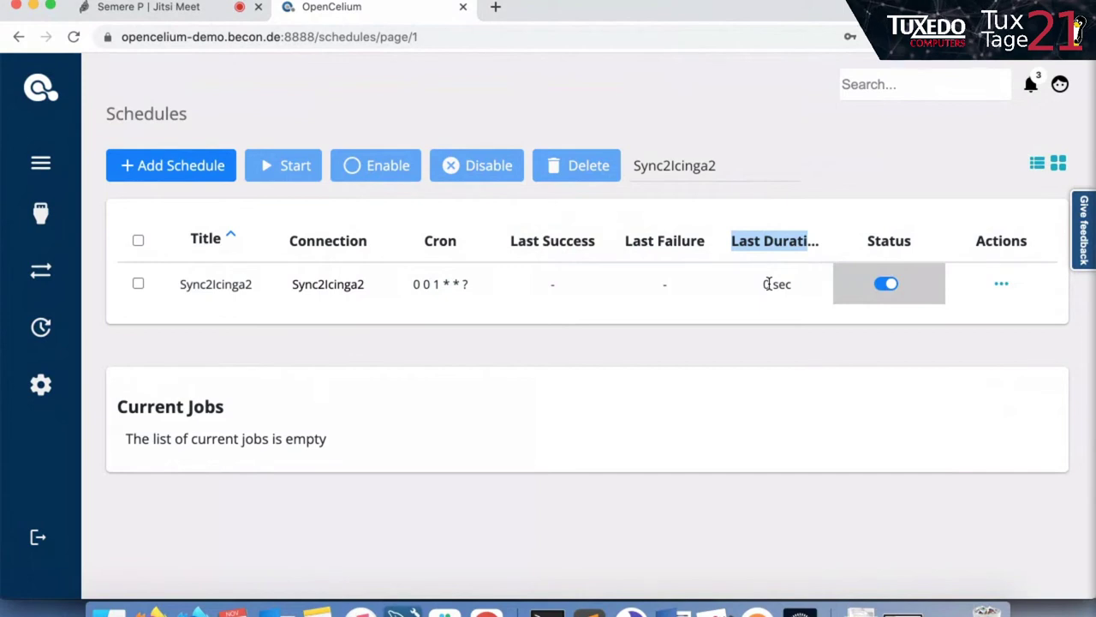
drag(768, 283, 761, 292)
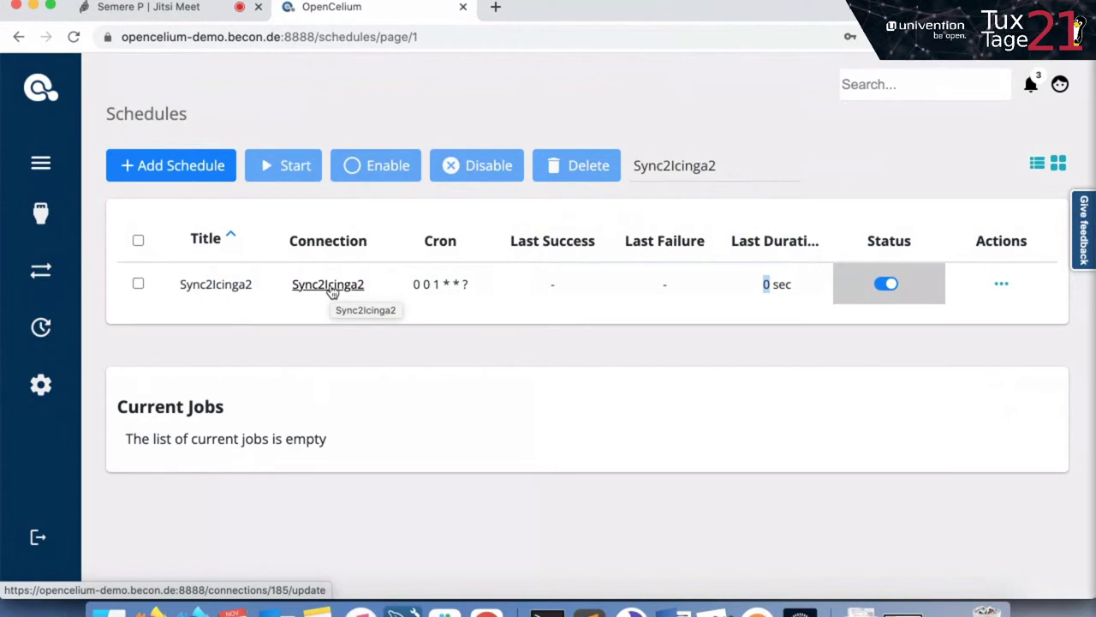
double_click(780, 283)
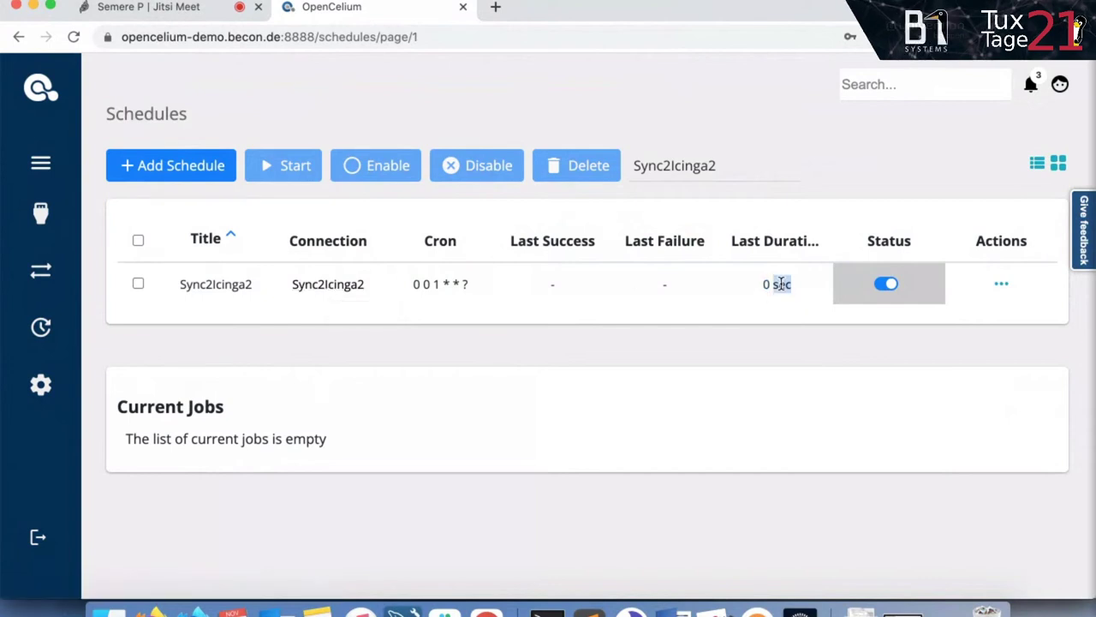
Disable the Sync2Icinga2 schedule and highlight its cron value 0 0 1 * * ?
click(887, 177)
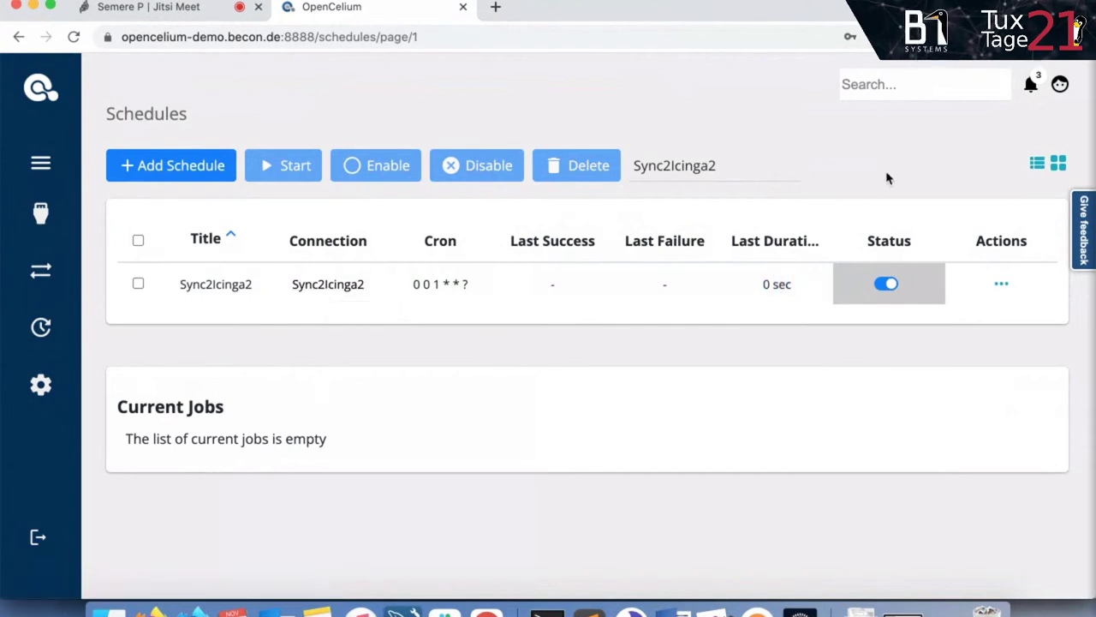
click(886, 286)
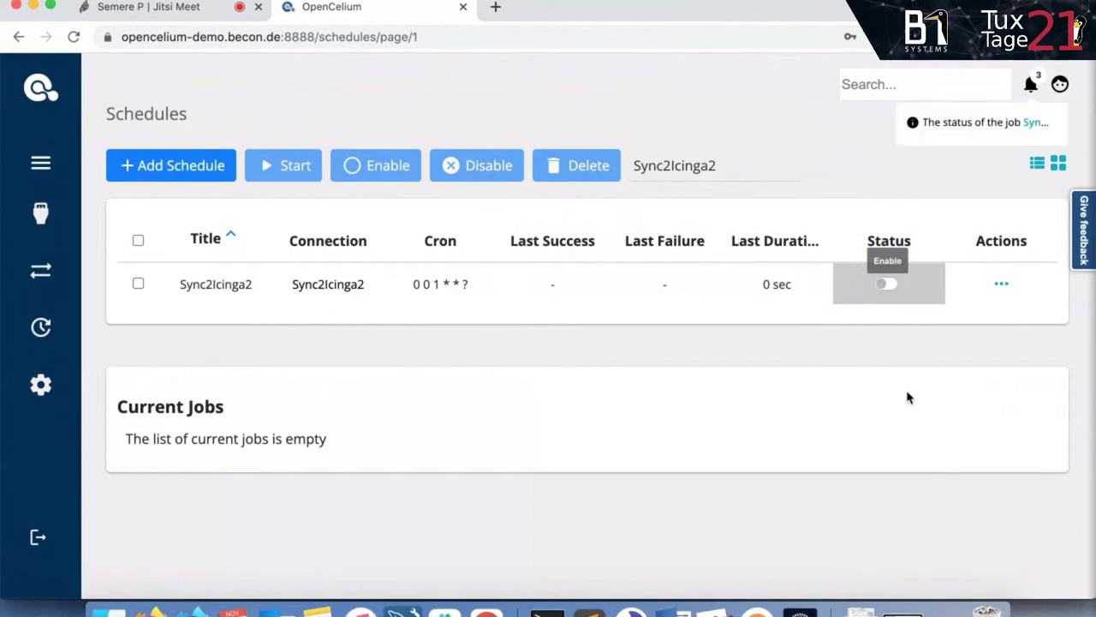
triple_click(432, 278)
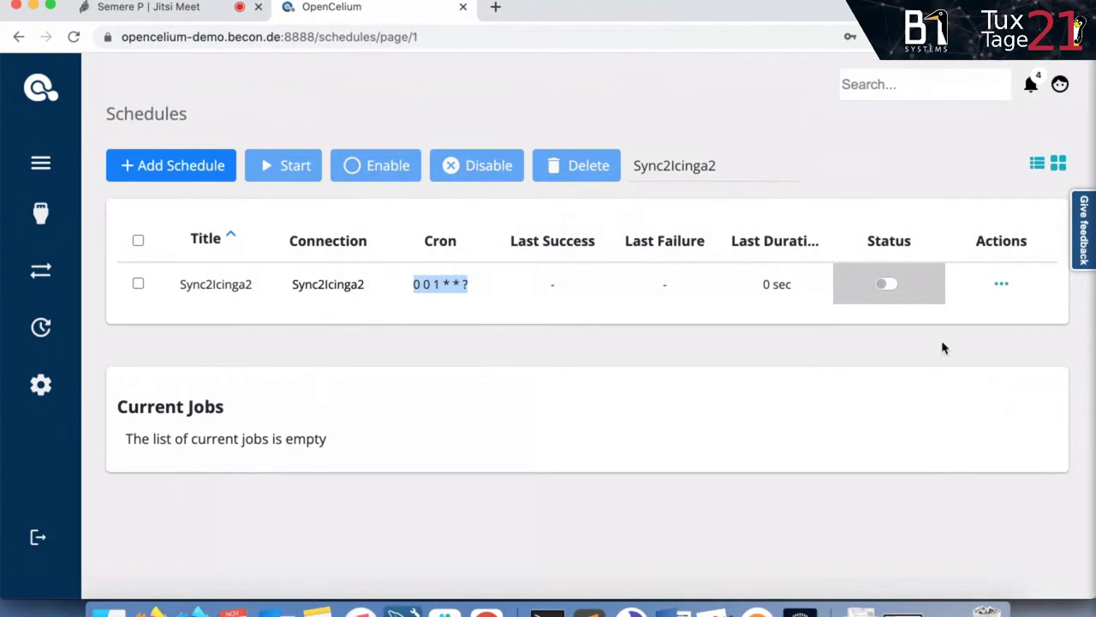
Create a webhook for the Sync2Icinga2 schedule and copy its URL to the clipboard.
click(1000, 286)
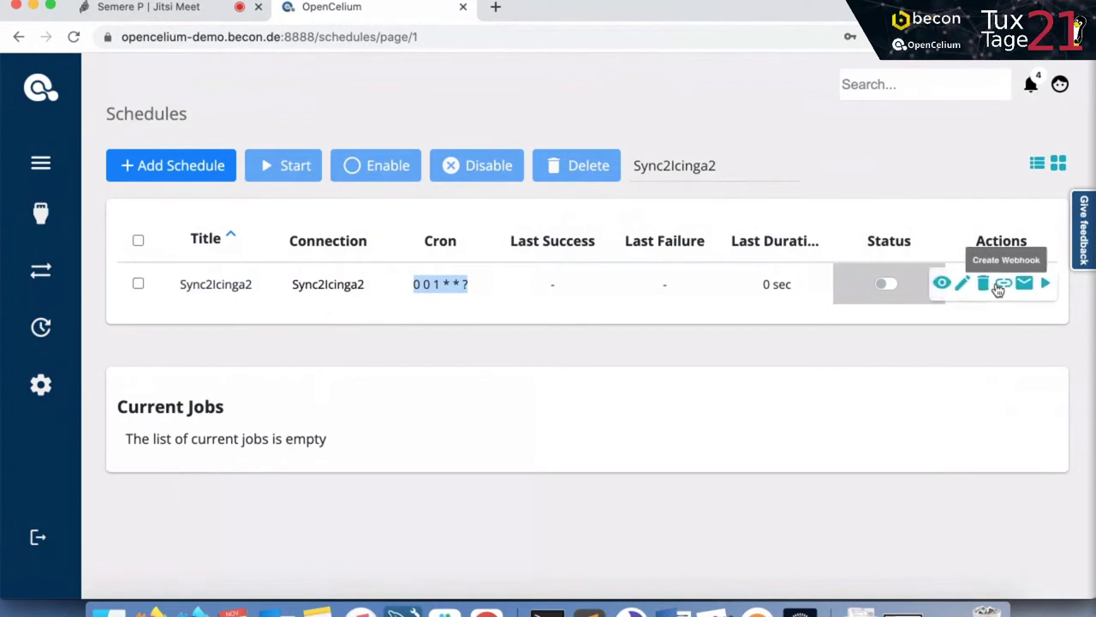
click(1003, 215)
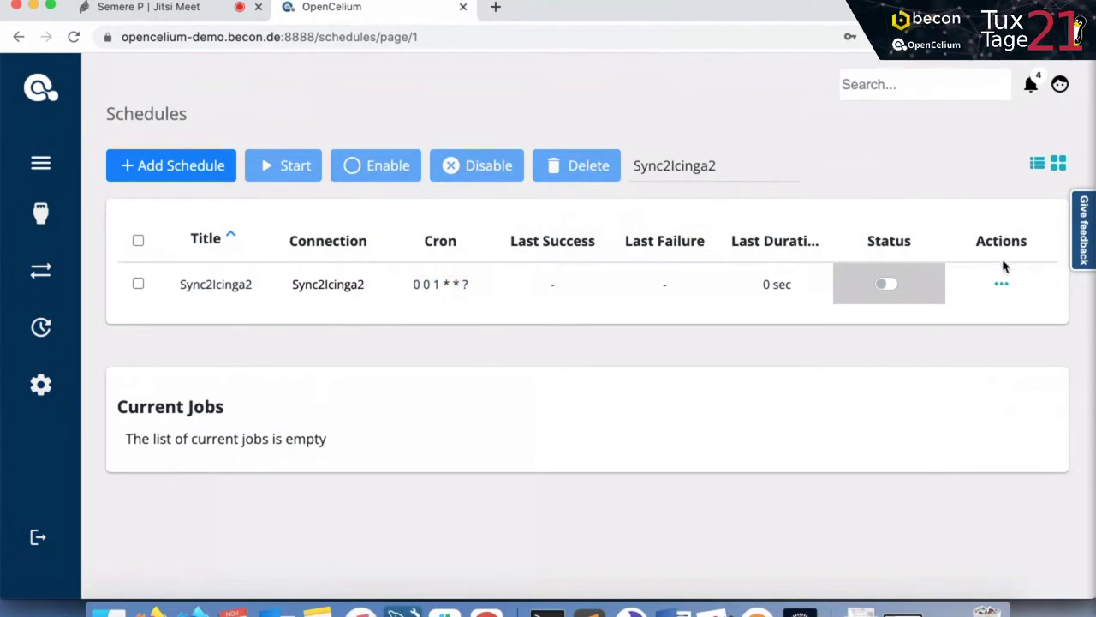
click(1002, 286)
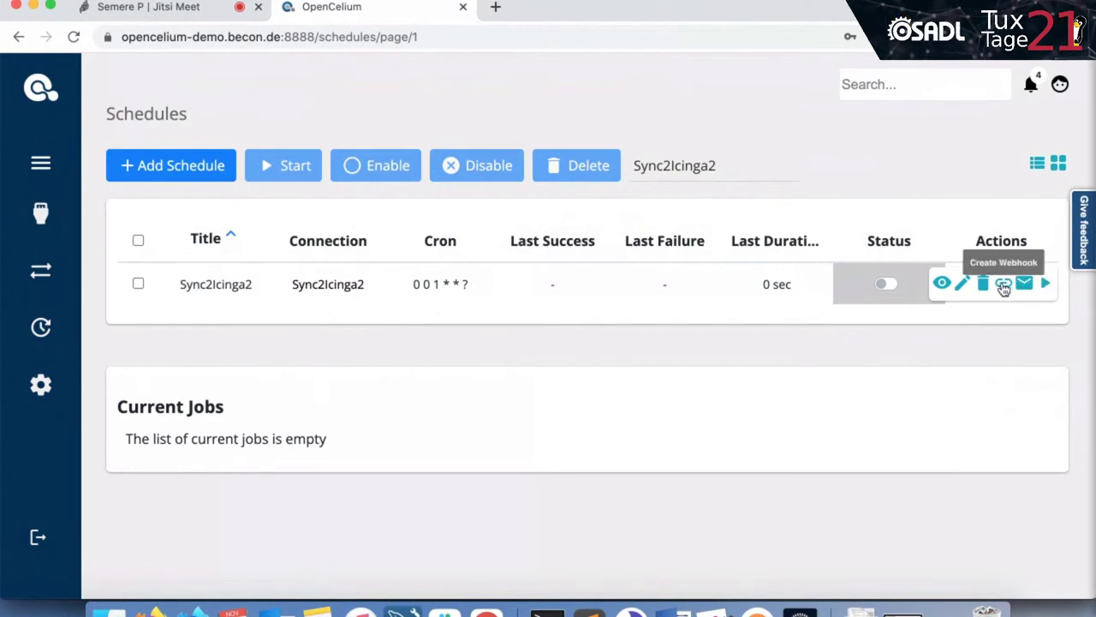
click(1003, 285)
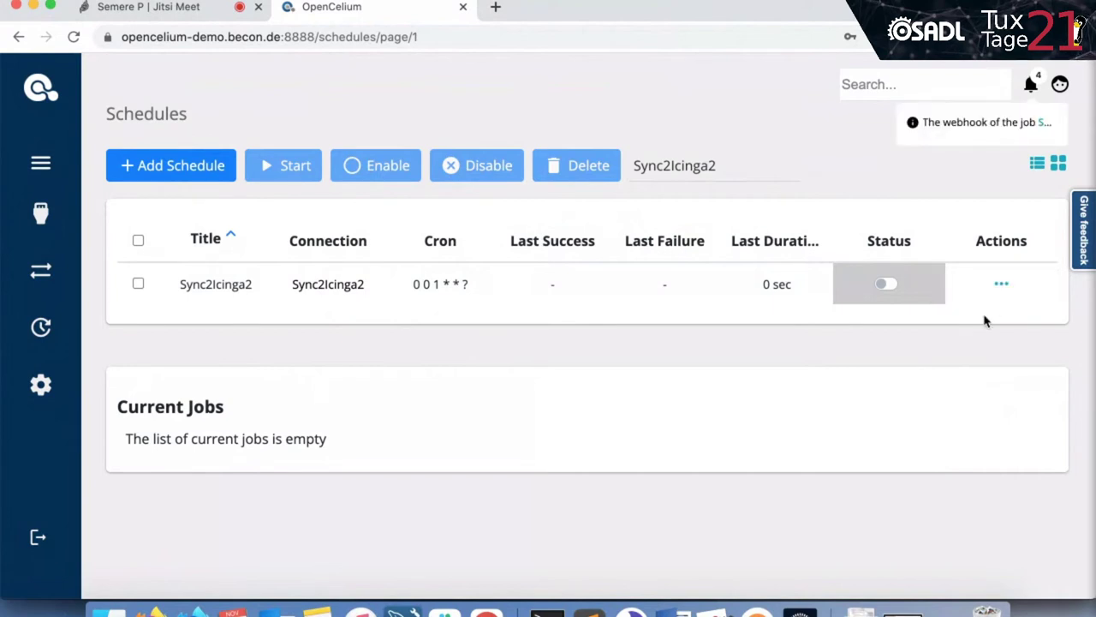
click(717, 165)
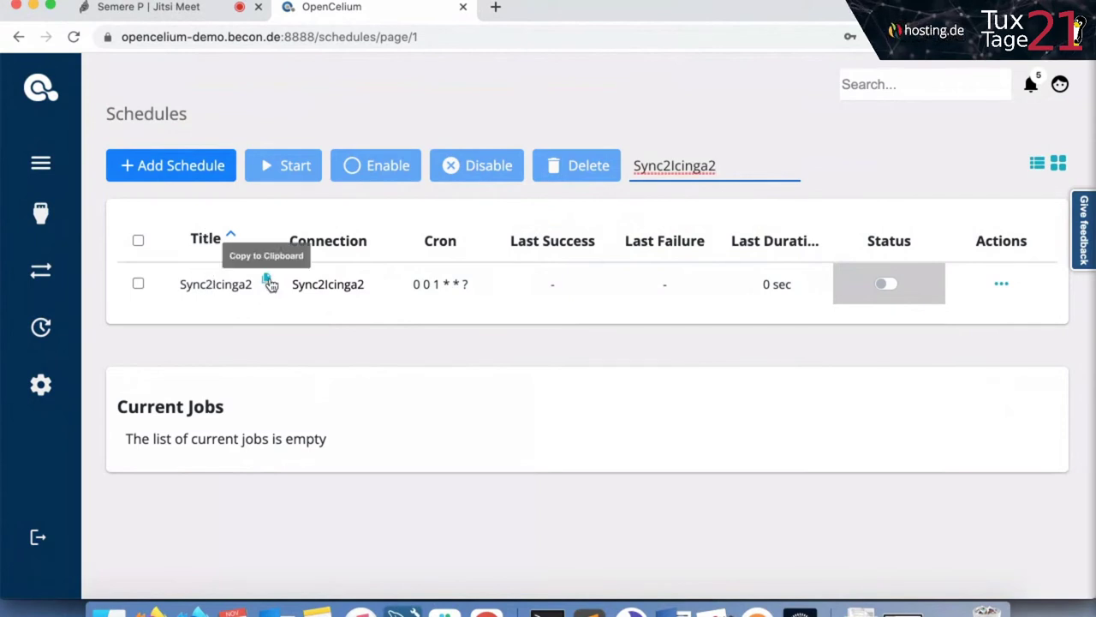
click(268, 282)
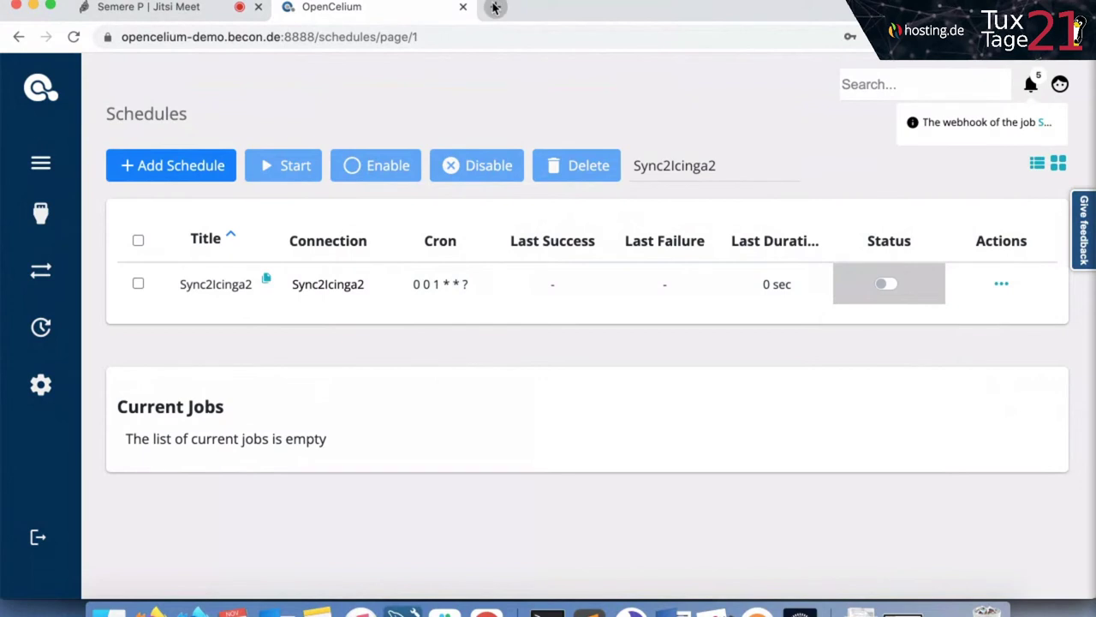
click(495, 7)
Paste the copied webhook URL into the new tab's address bar and inspect its token.
key(super+v)
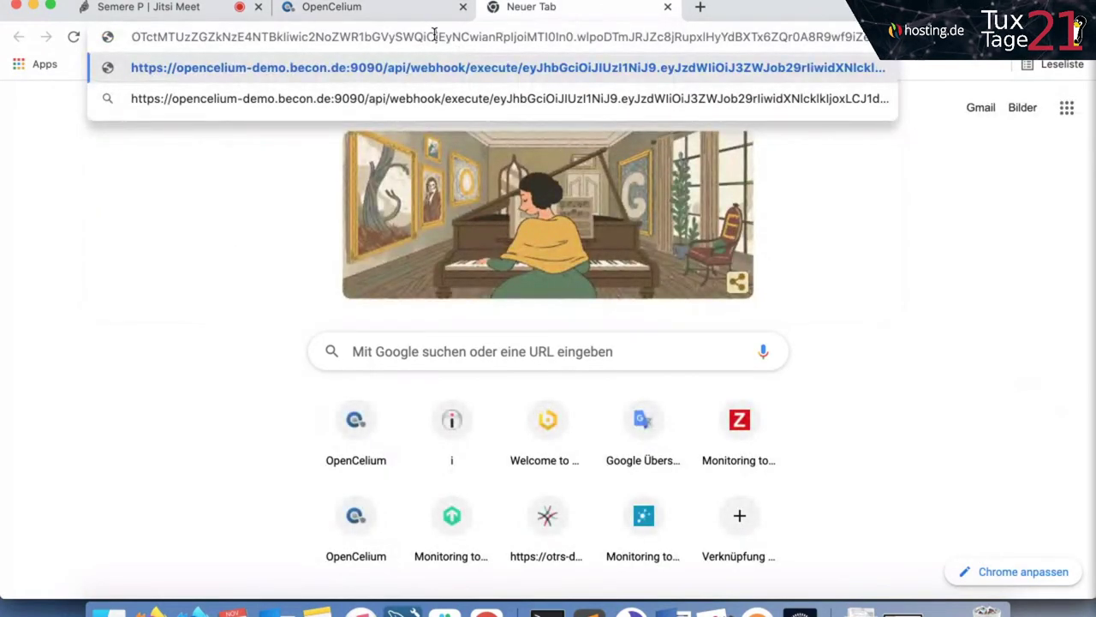
double_click(434, 36)
click(299, 34)
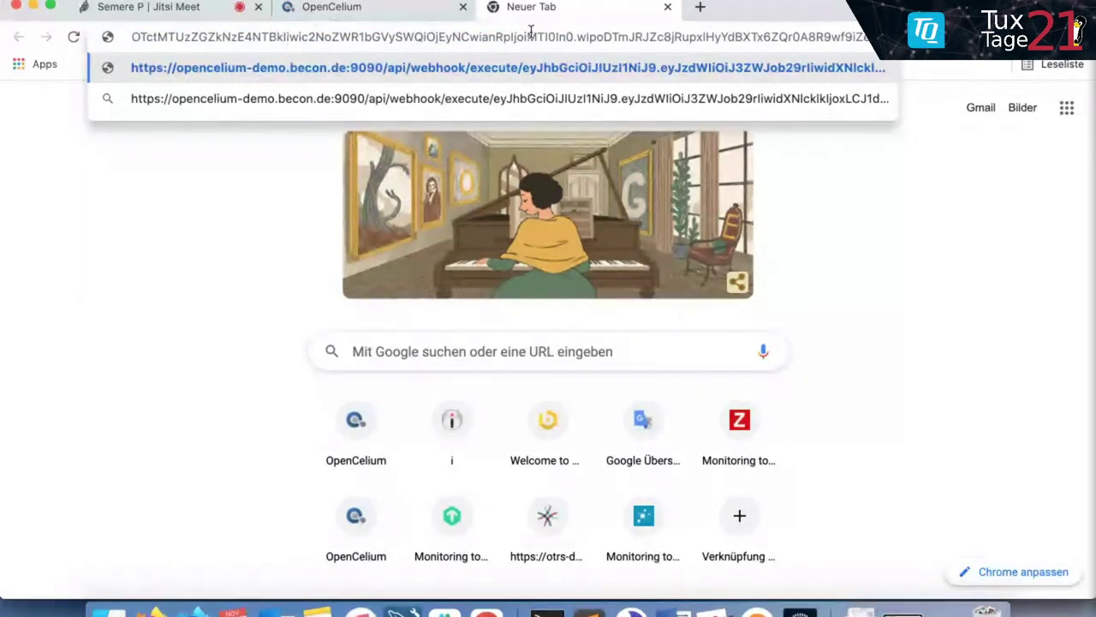
Load i-doit.becon.de in another tab and log in with the suggested username and password.
click(697, 8)
click(636, 29)
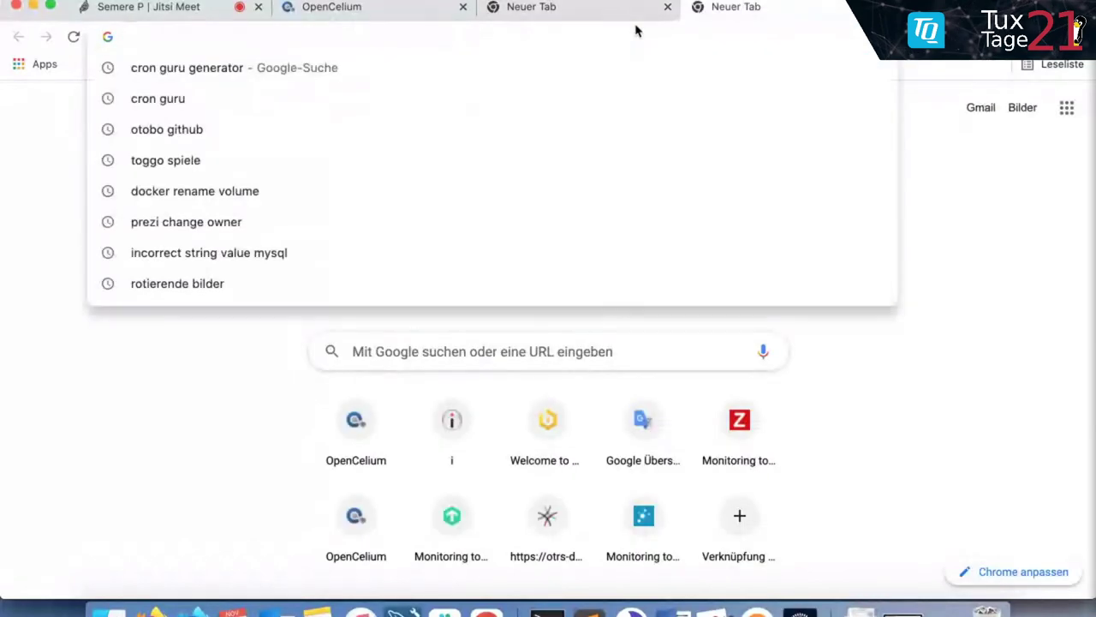
text(i-do)
key(Return)
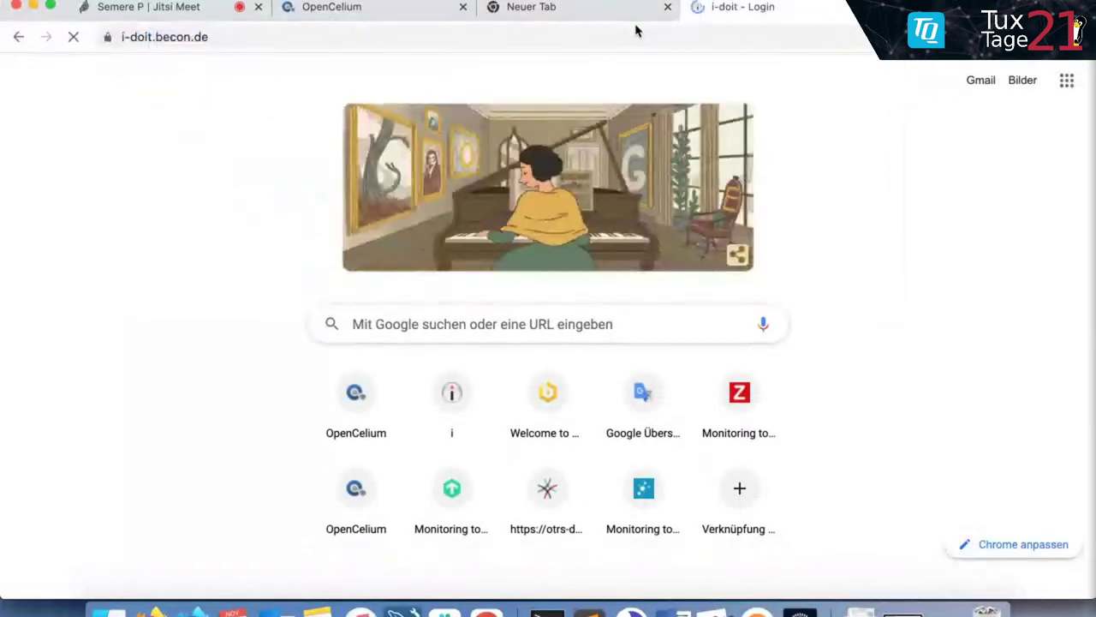
click(526, 274)
text(seme)
key(Down)
key(Tab)
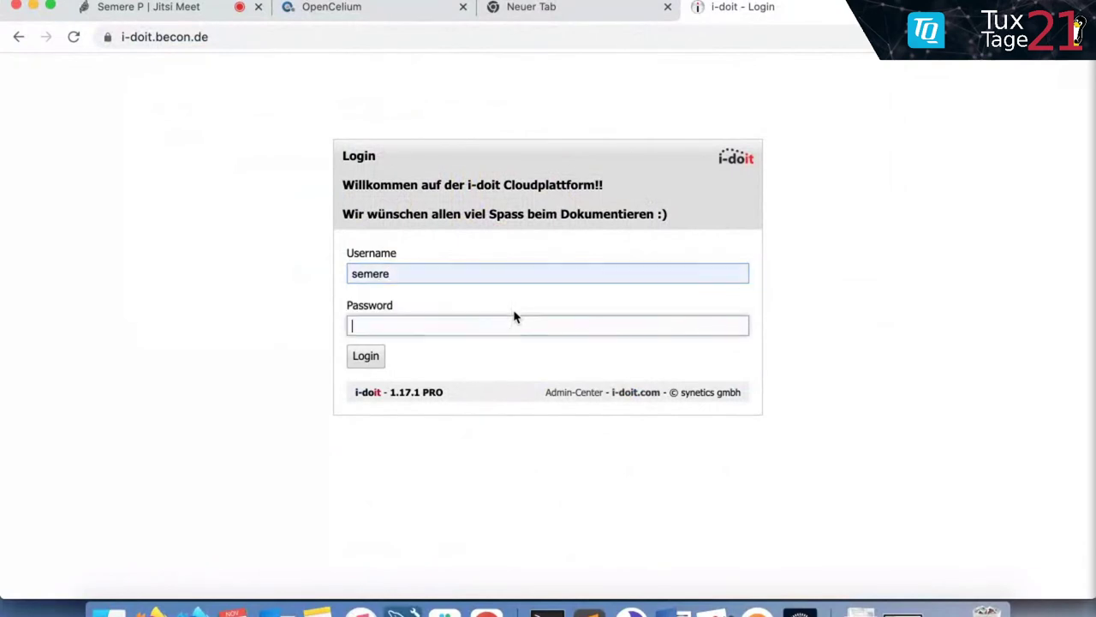
text(••)
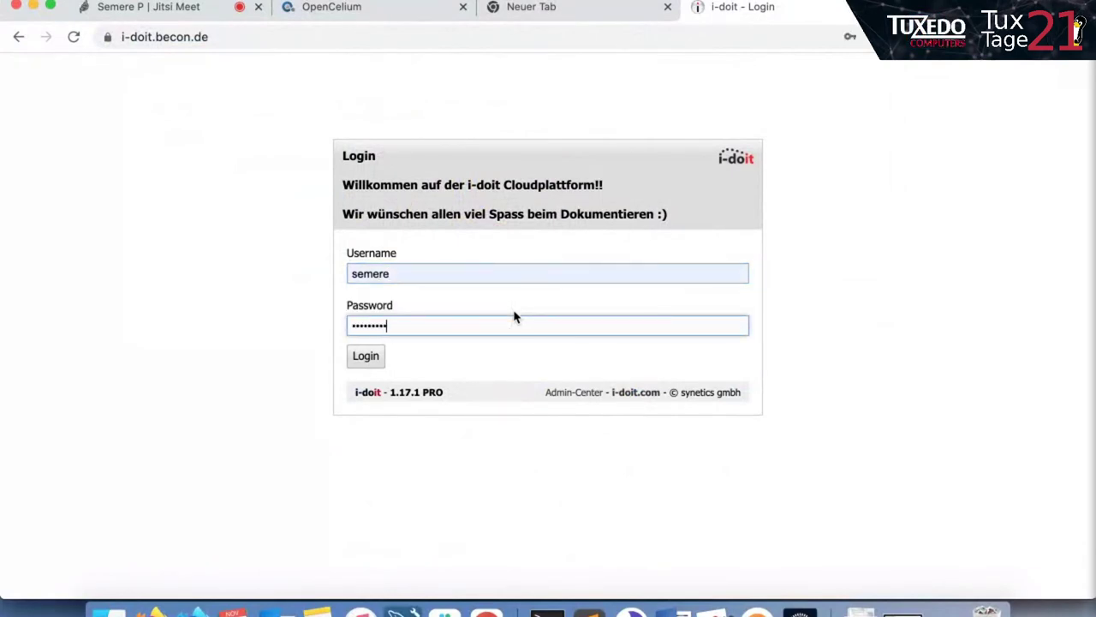
key(Return)
key(ctrl+t)
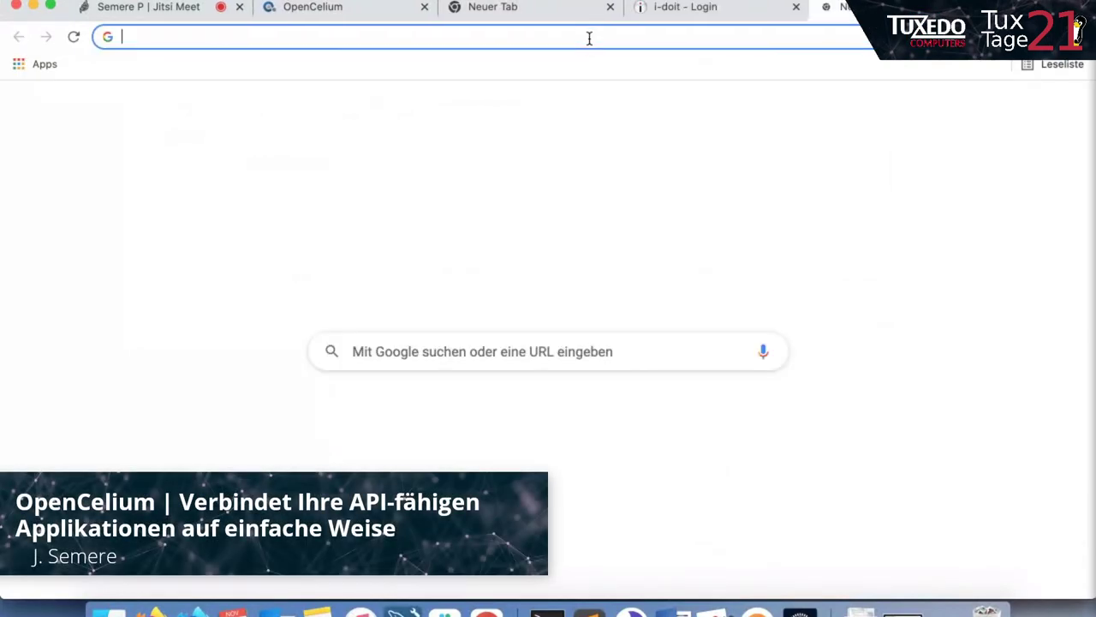
Log in to Icinga Web 2 at icinga2-demo.becon.de with the saved root login, then return to i-doit.
click(587, 40)
text(icinga2-demo.becon.de)
key(Return)
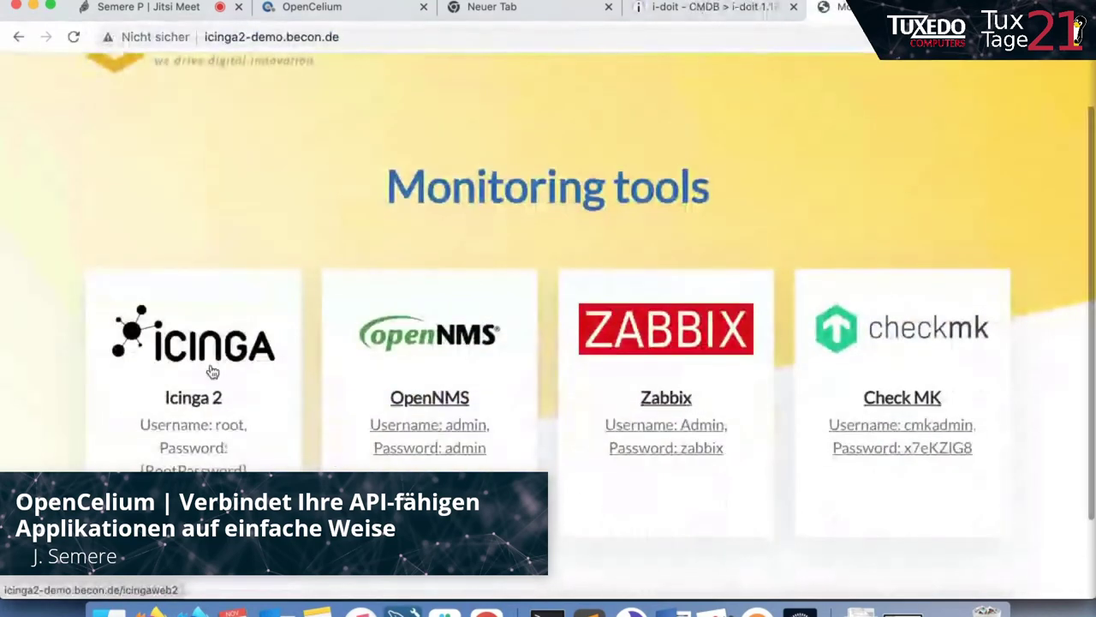
click(212, 371)
click(318, 267)
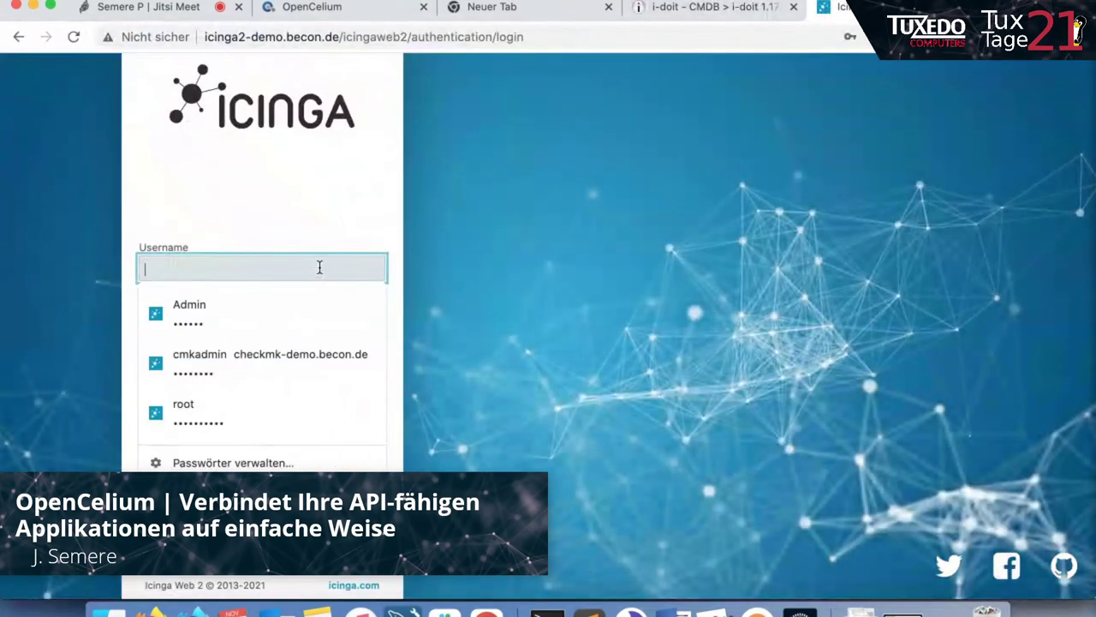
click(259, 401)
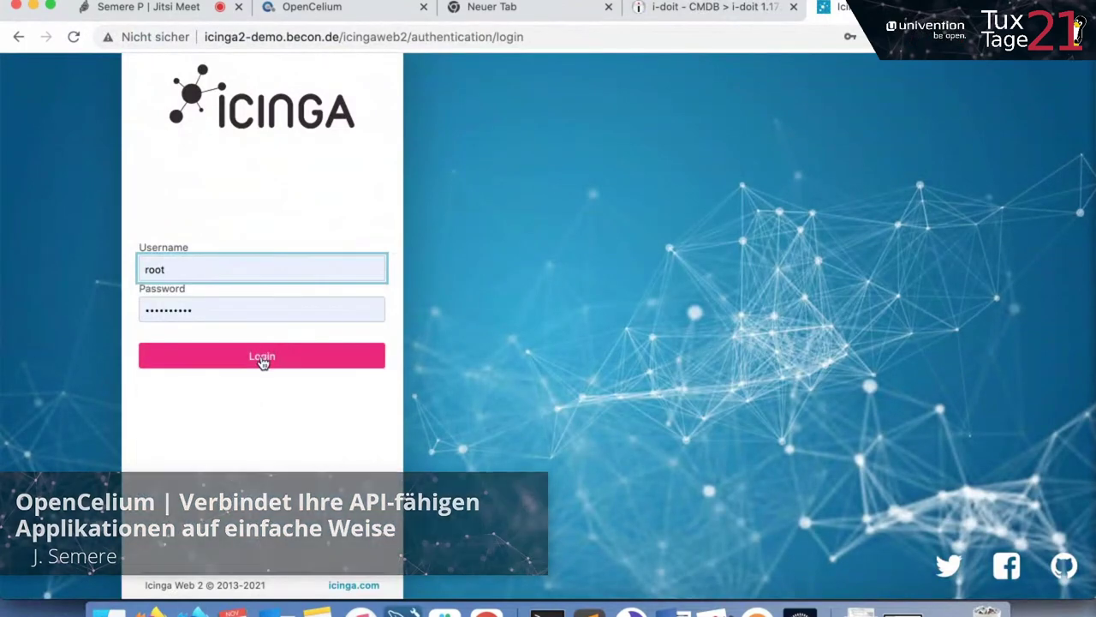
click(262, 358)
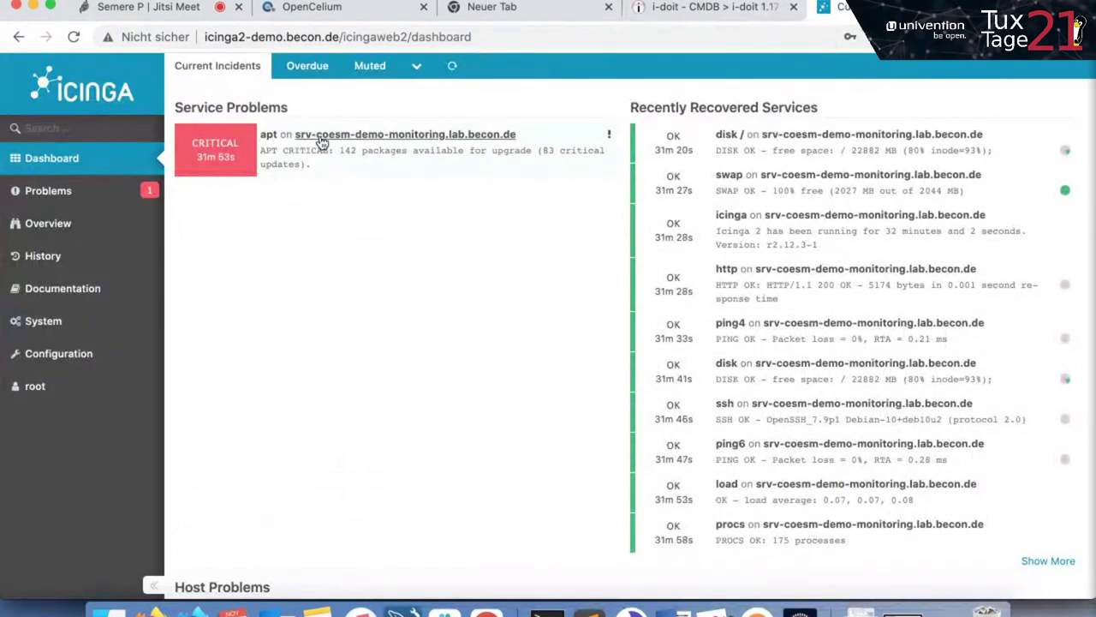
click(722, 21)
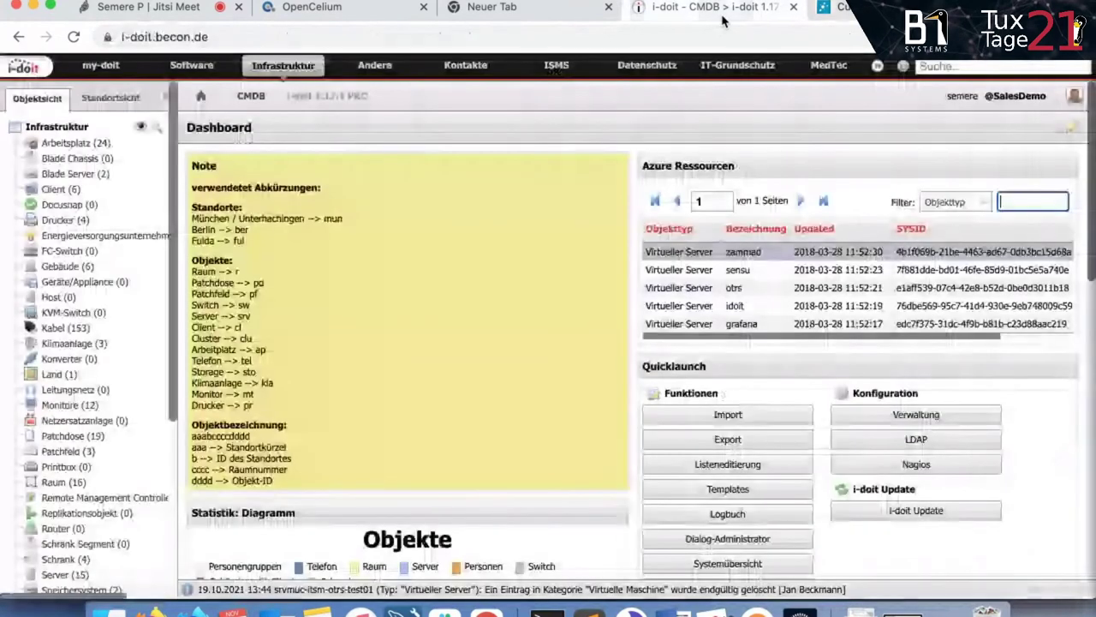
Zoom in, open the Virtueller Server list and select every virtual server.
key(super+plus)
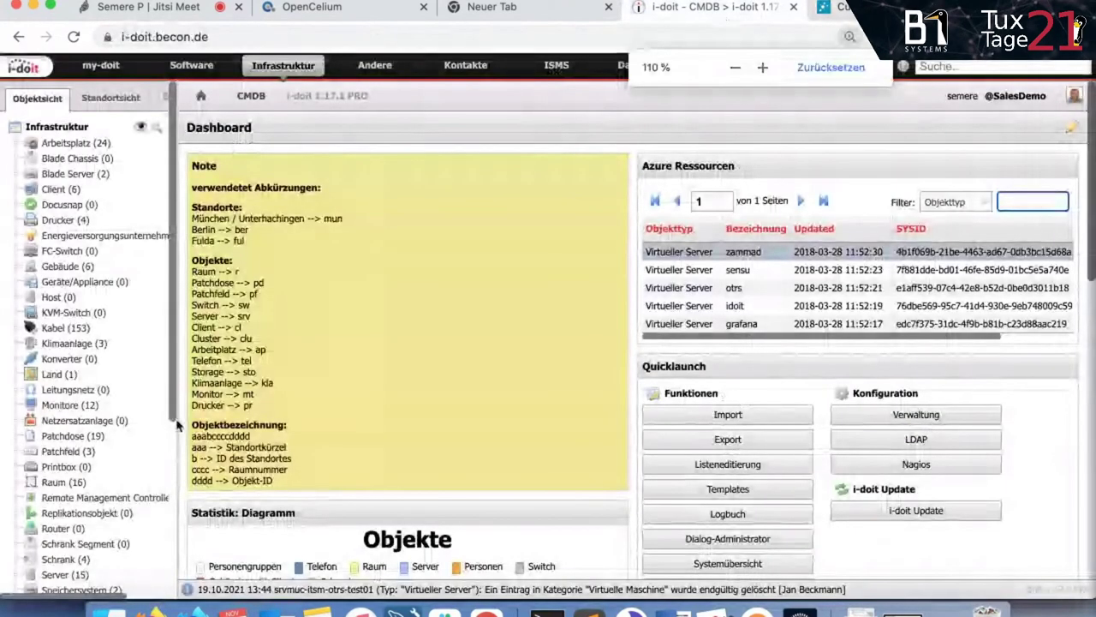
key(super+plus)
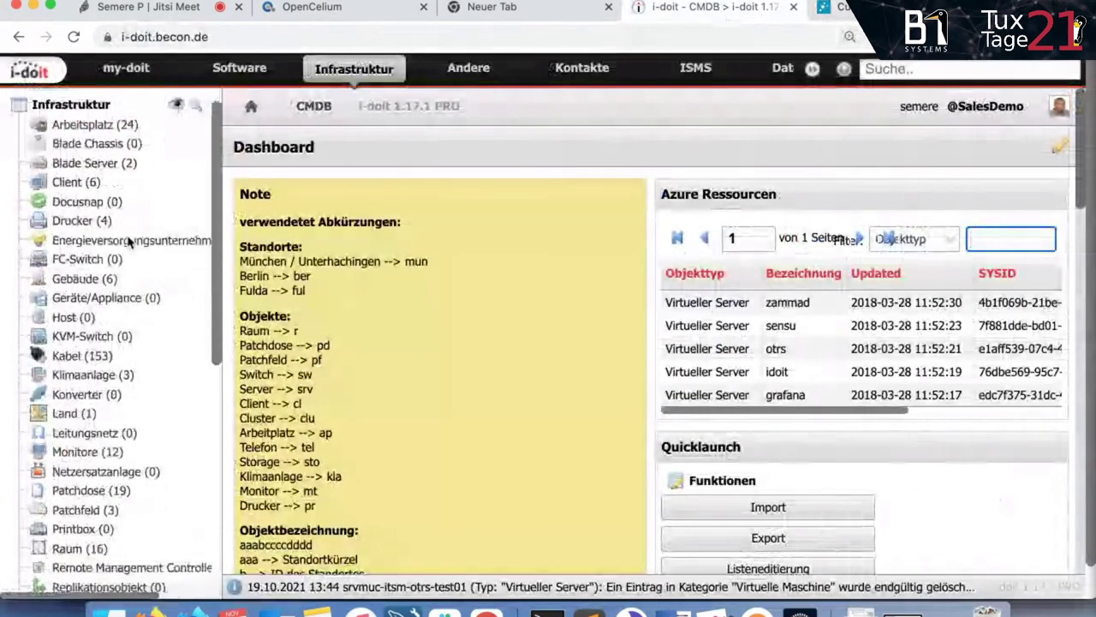
scroll(128, 248, down, 5)
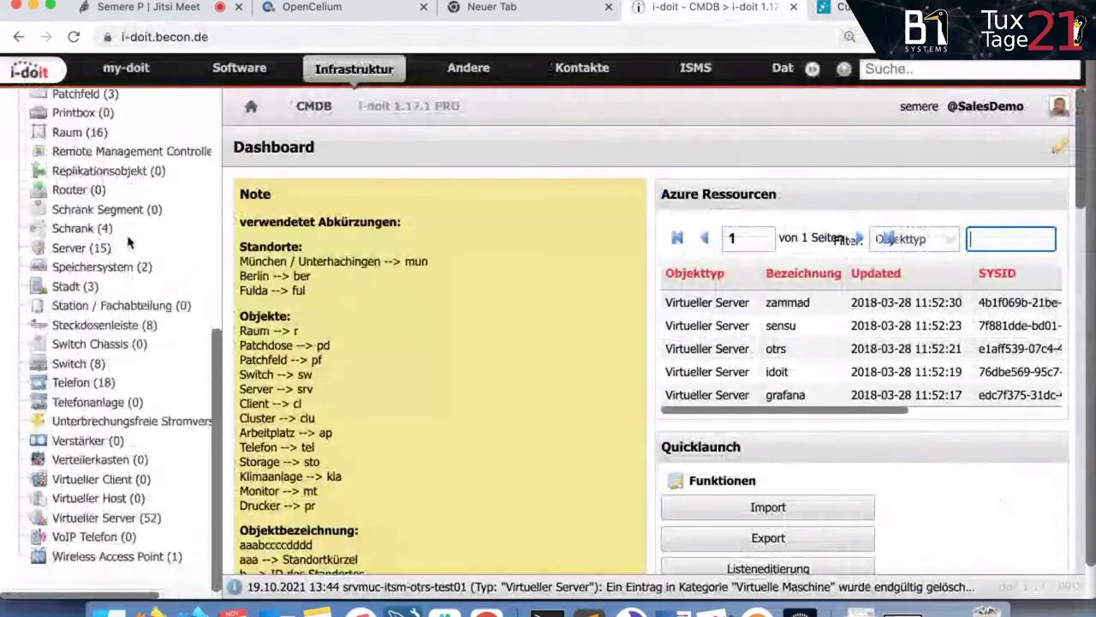
click(141, 521)
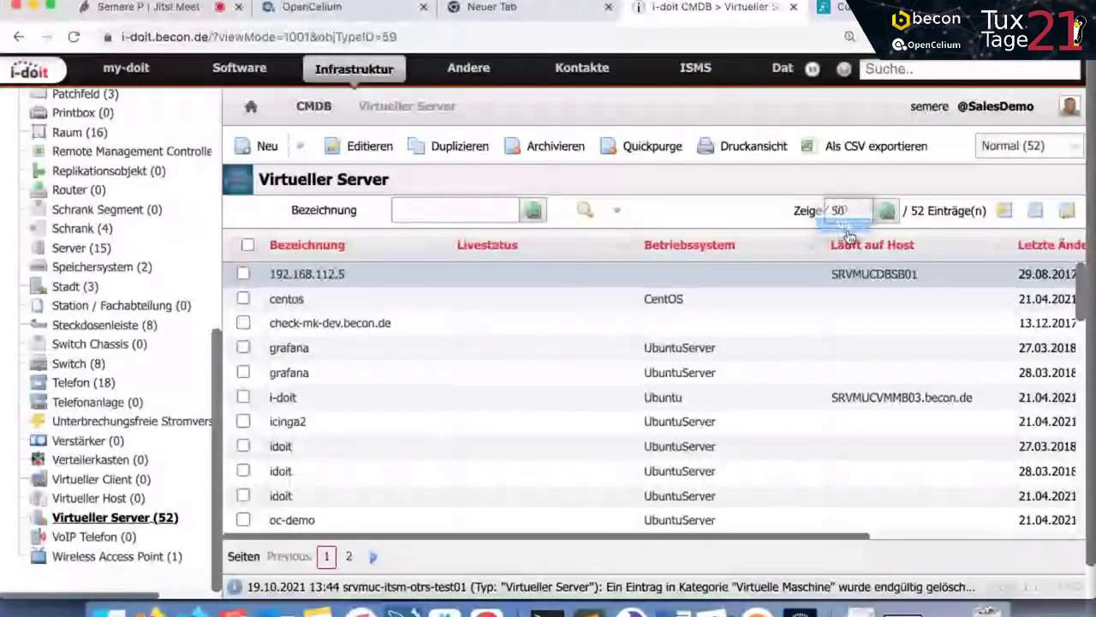
click(248, 247)
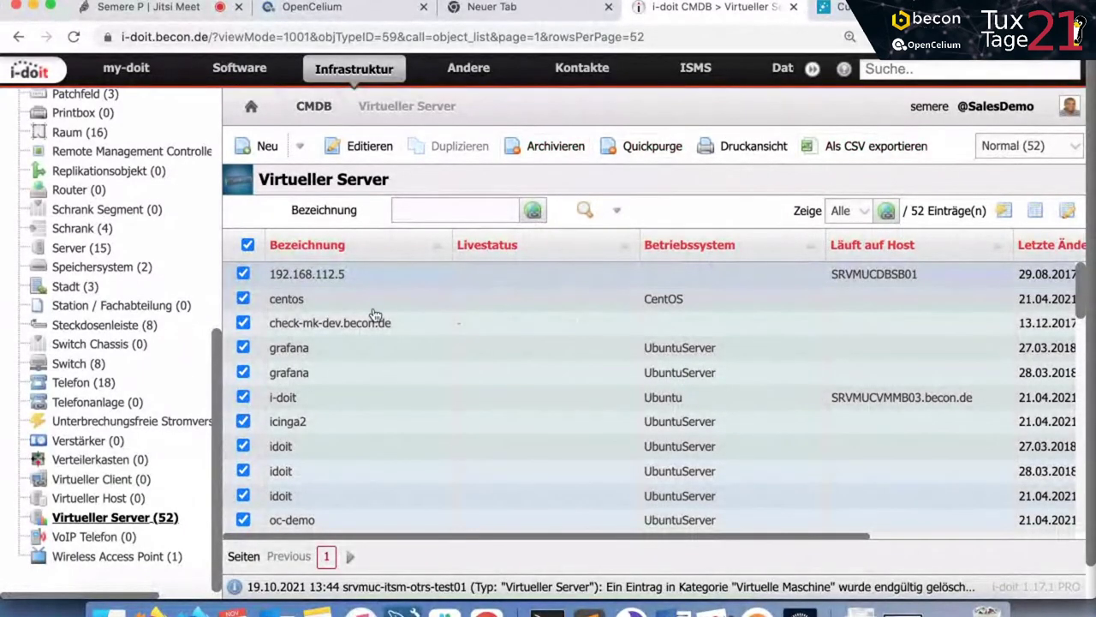
Deselect i-doit, srv-coeom-ansible01, srv-coeom-rabbitmq02, srv-coesm-jenkins01 and srv-coesm-ocs01.
scroll(295, 358, down, 2)
click(243, 339)
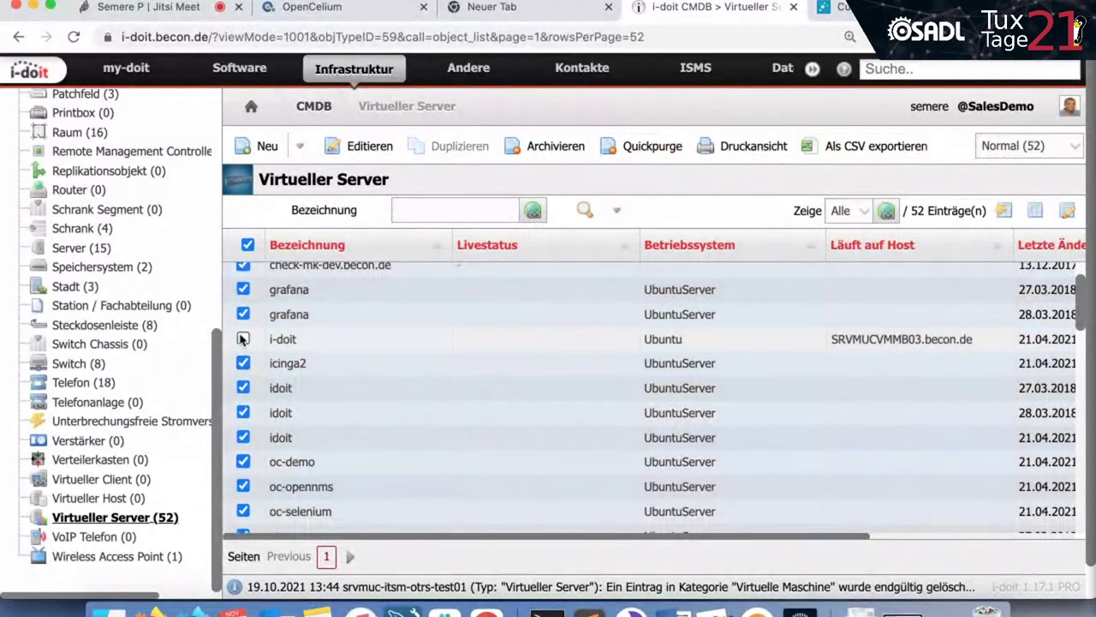
scroll(269, 379, down, 5)
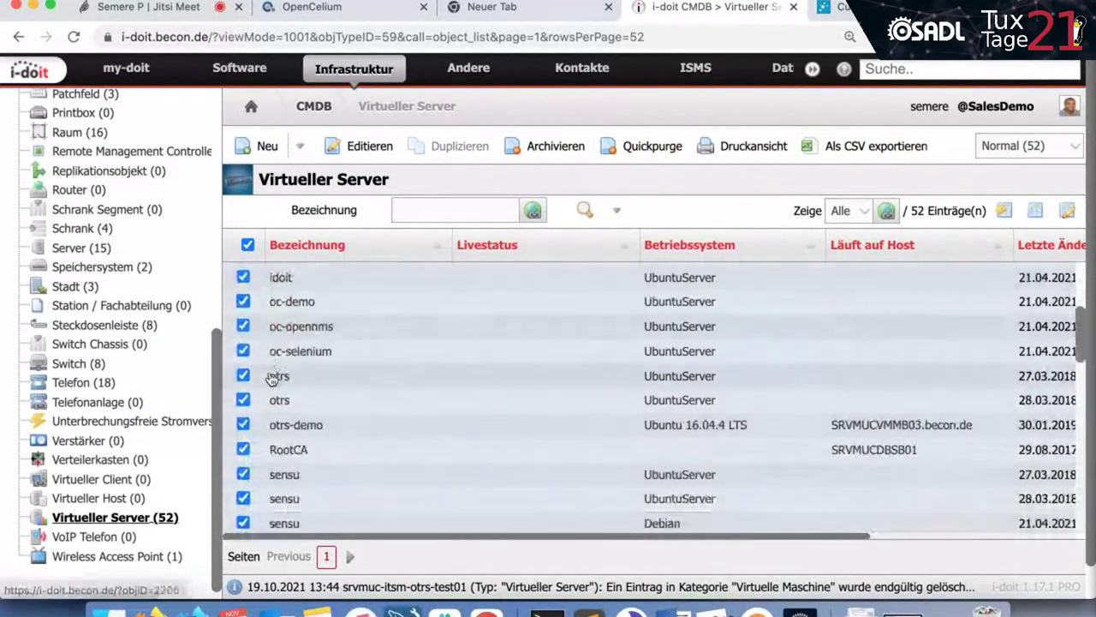
scroll(245, 390, down, 3)
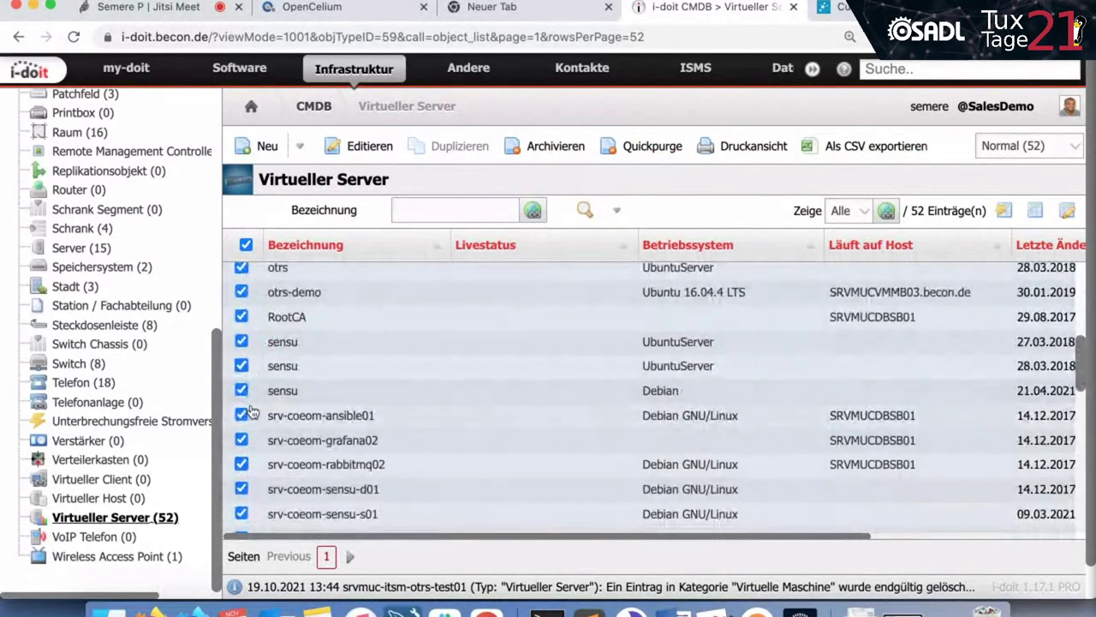
scroll(245, 390, down, 1)
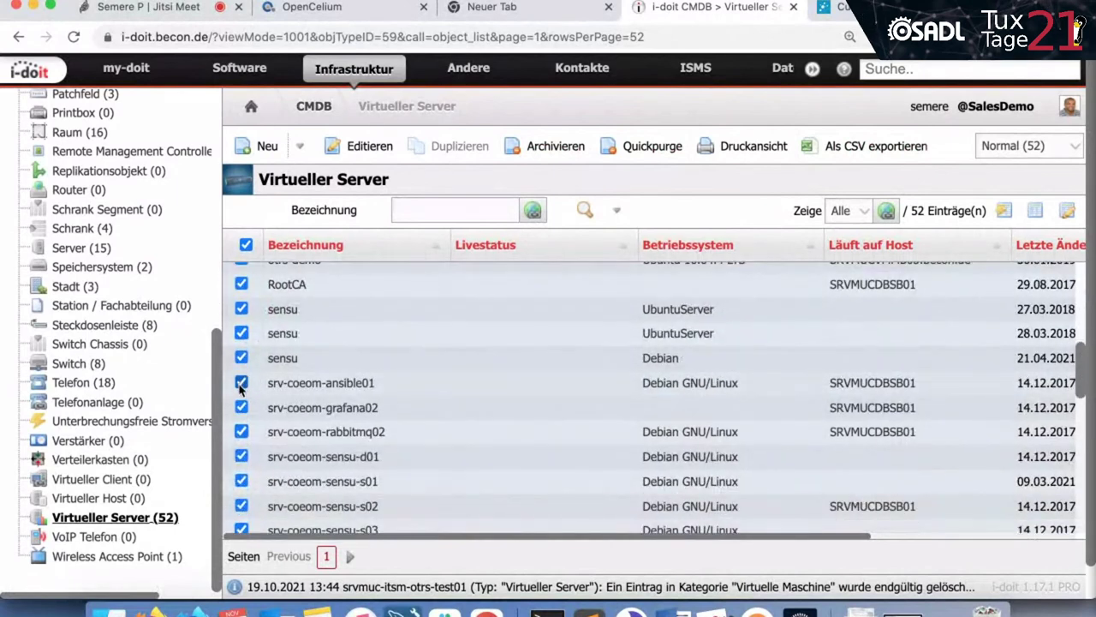
click(242, 432)
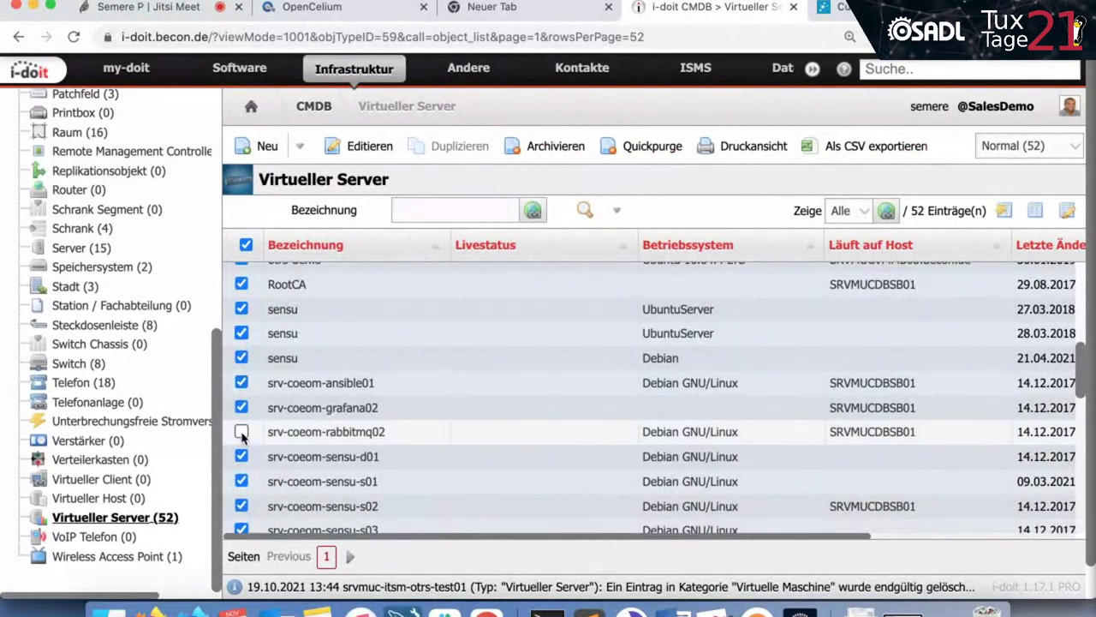
click(241, 383)
scroll(248, 411, down, 5)
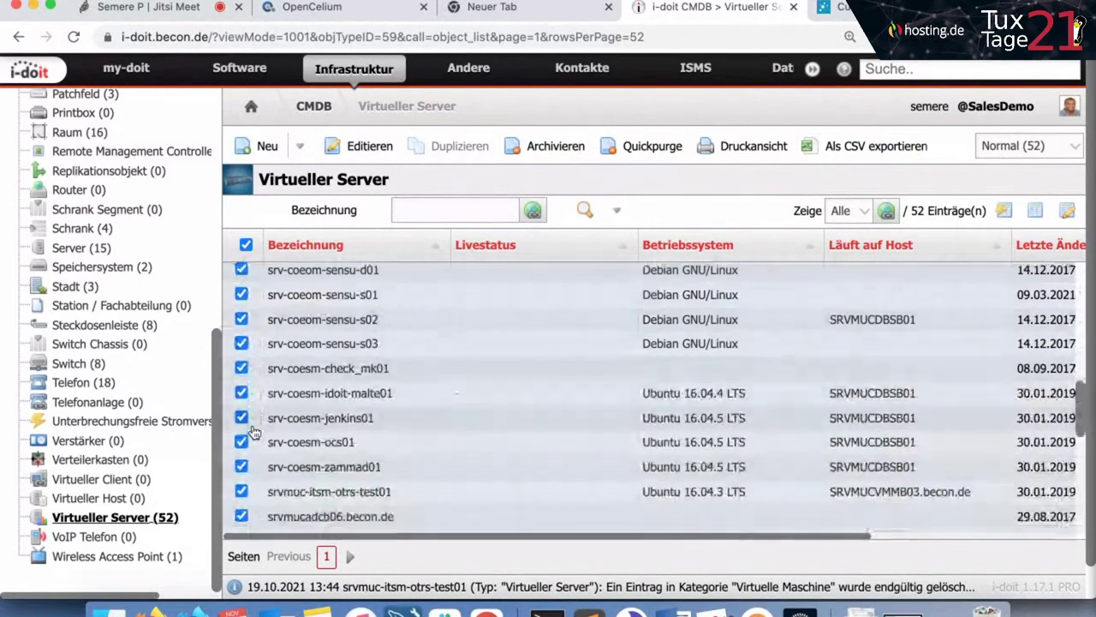
scroll(254, 433, down, 1)
click(241, 406)
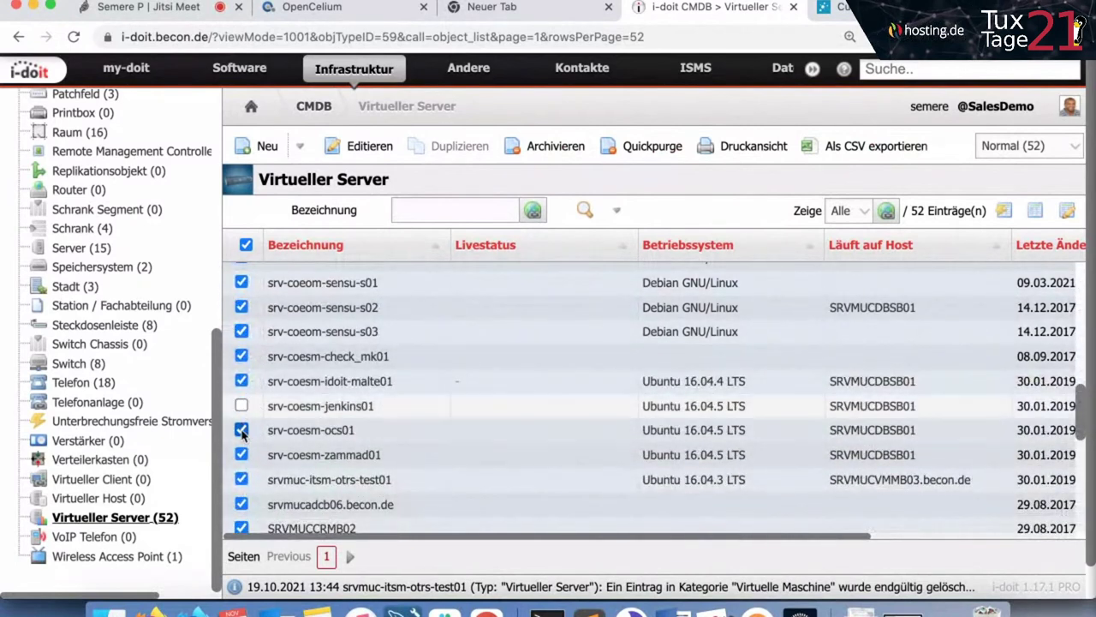
click(241, 430)
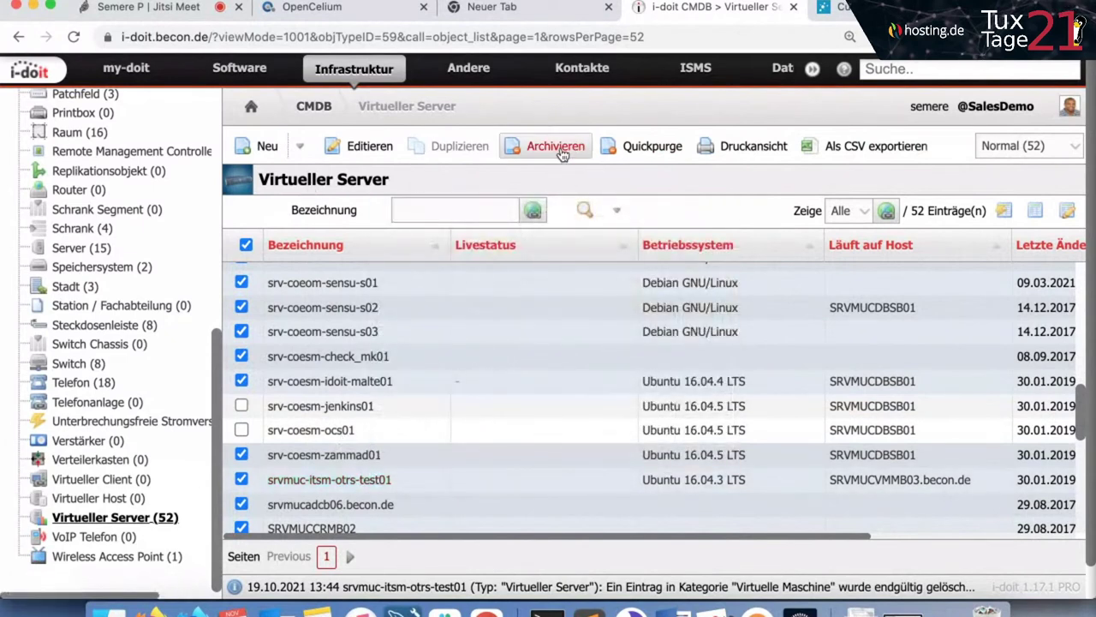
Archive the remaining selected servers and refresh the object tree.
click(558, 147)
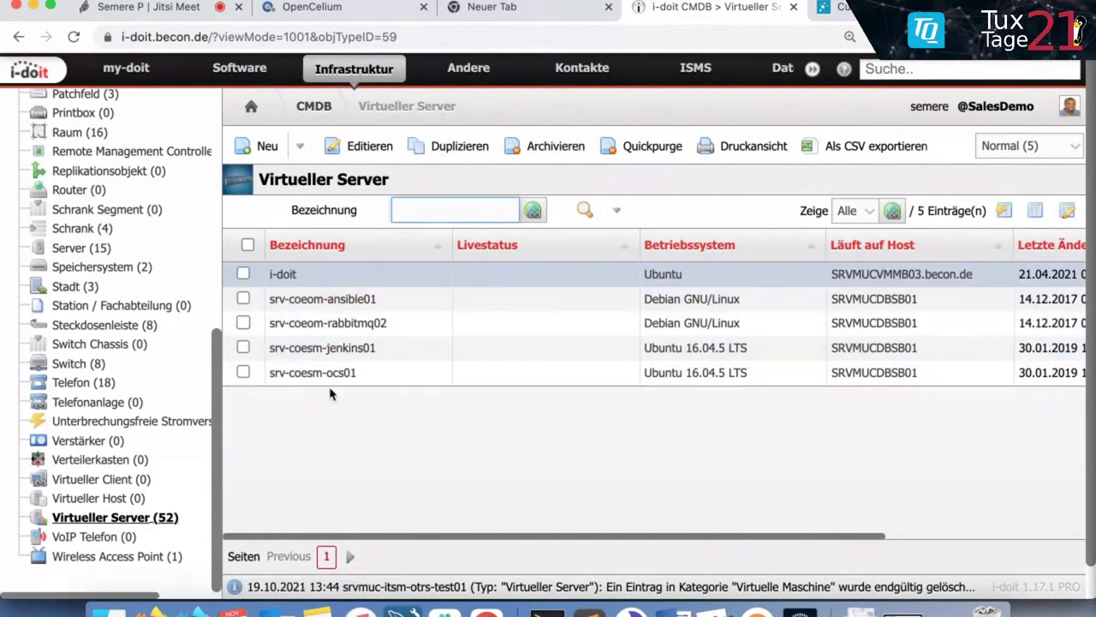
click(342, 75)
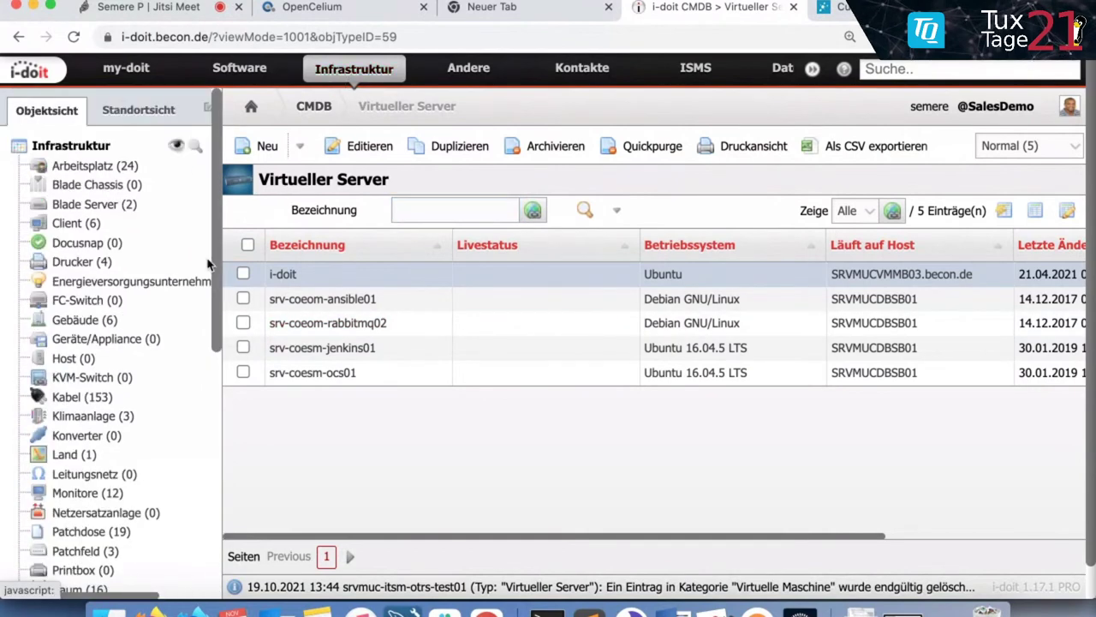
scroll(128, 268, down, 5)
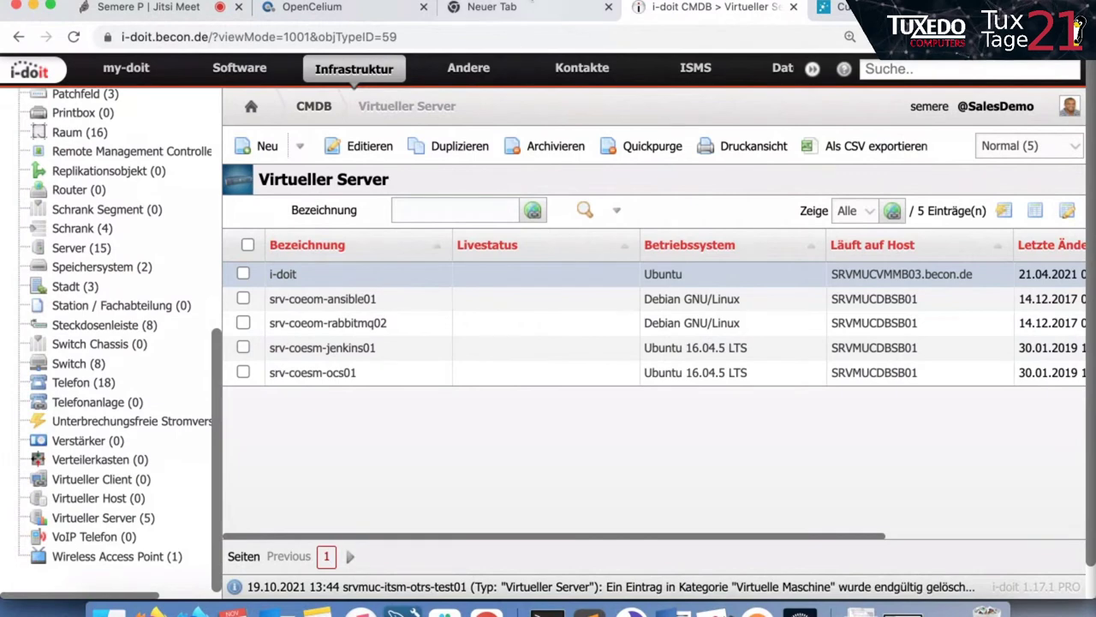
Call the Sync2Icinga2 webhook, watch its job in OpenCelium, then view the new hosts in Icinga.
click(520, 11)
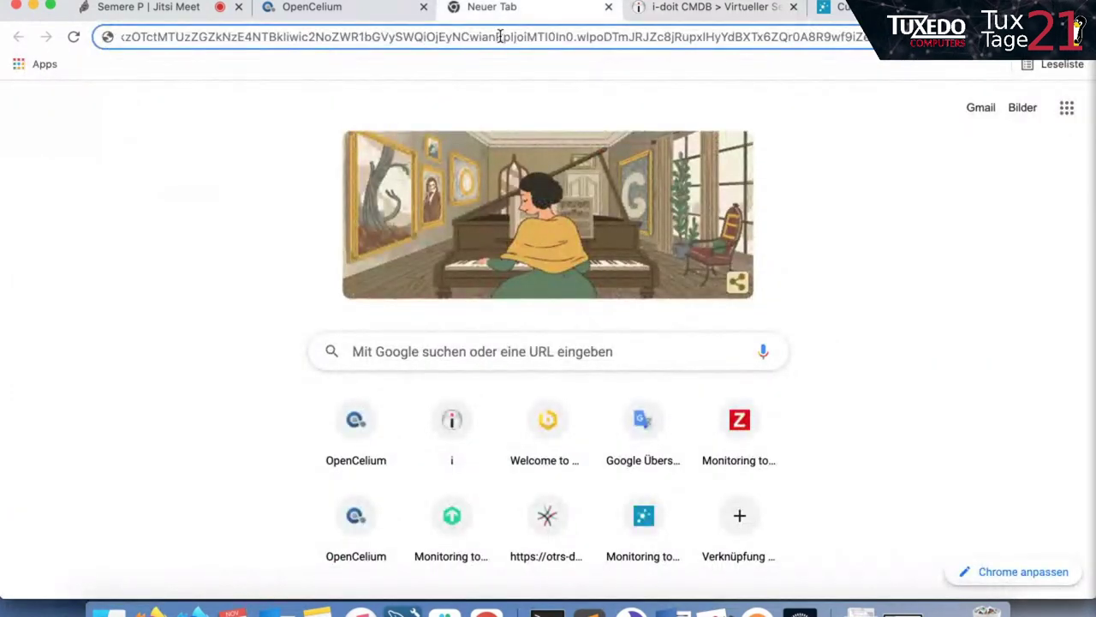
key(Return)
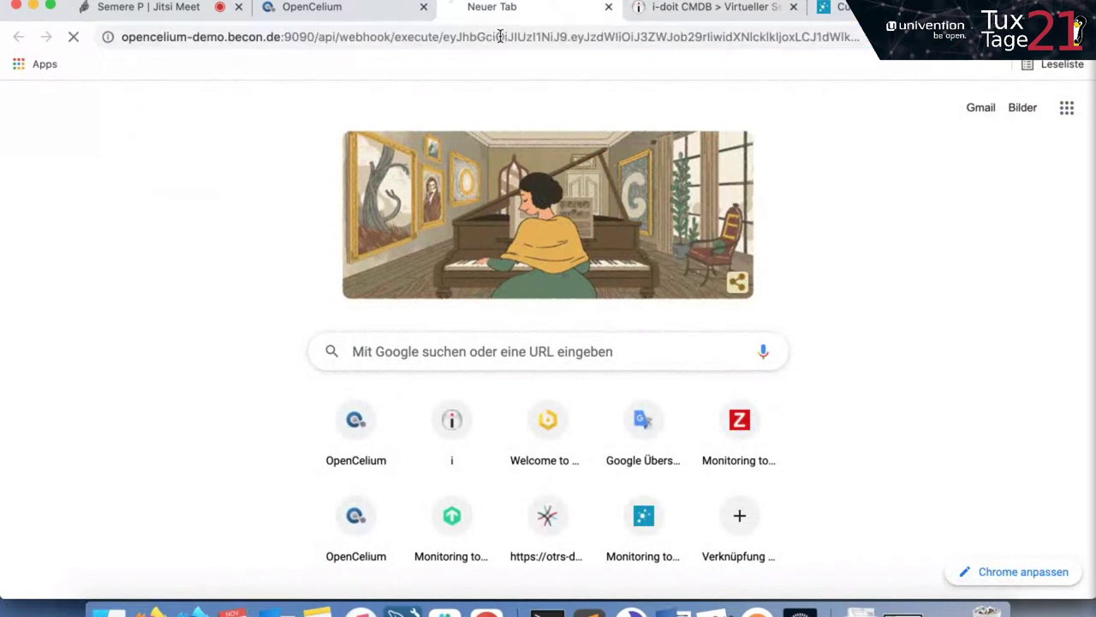
click(375, 11)
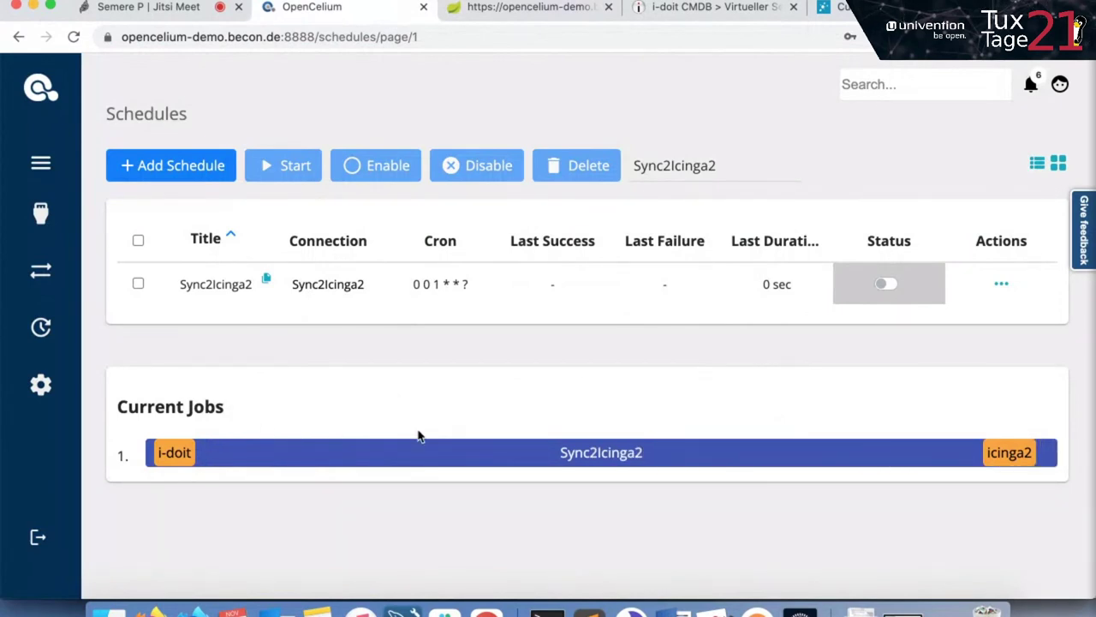
click(835, 7)
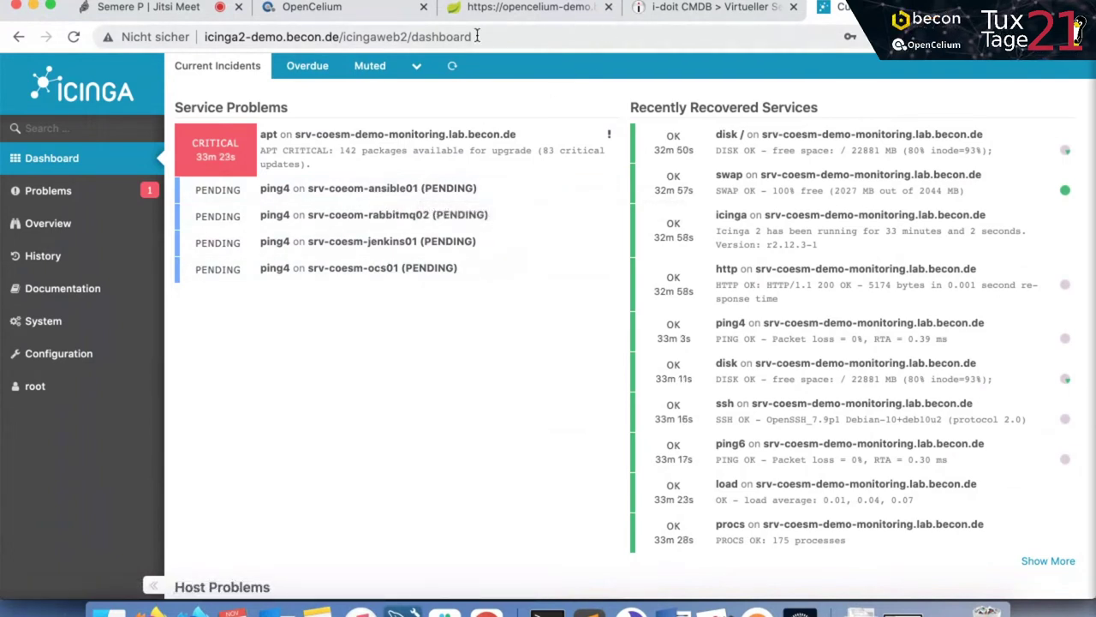
click(371, 19)
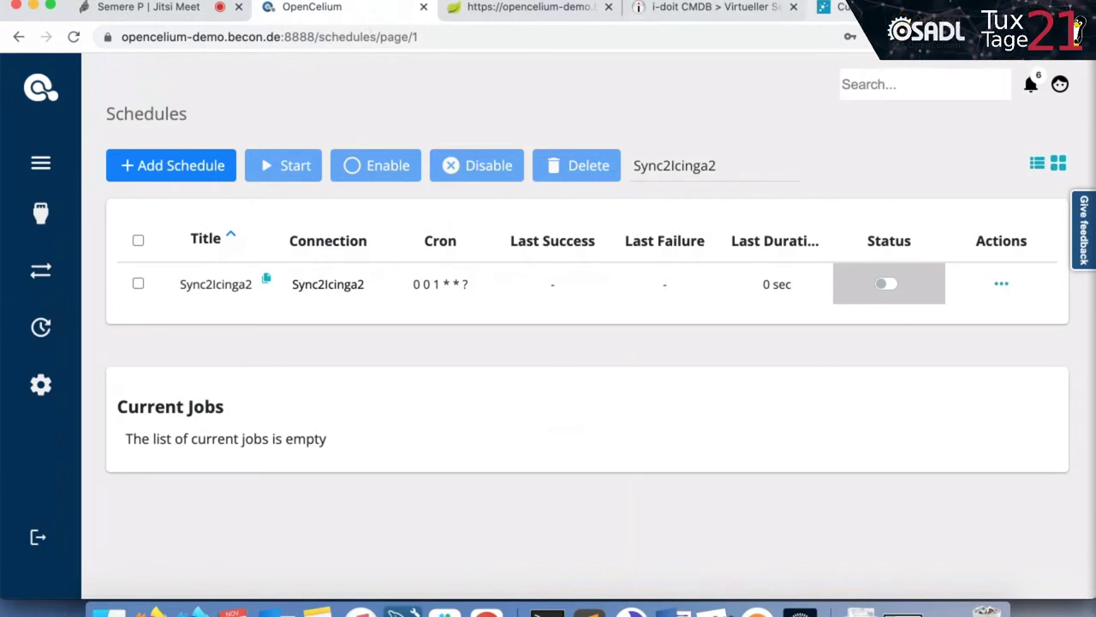
click(829, 7)
click(585, 35)
Open Zabbix from the demo site and view Configuration > Hosts, listing only Zabbix server.
text(zabbix-demo.becon.de)
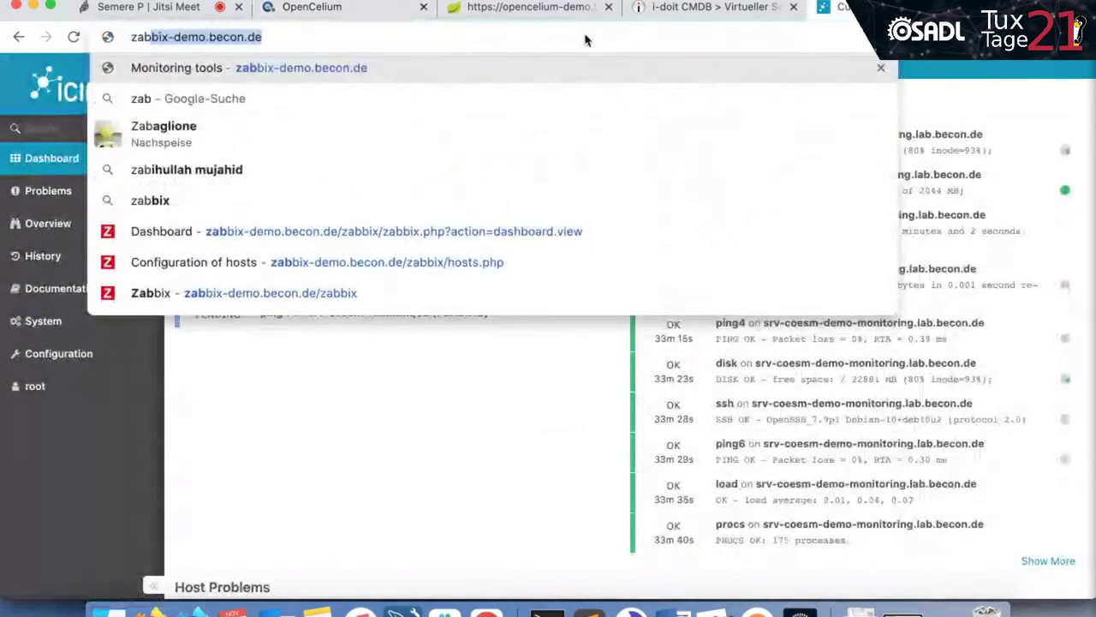
key(Return)
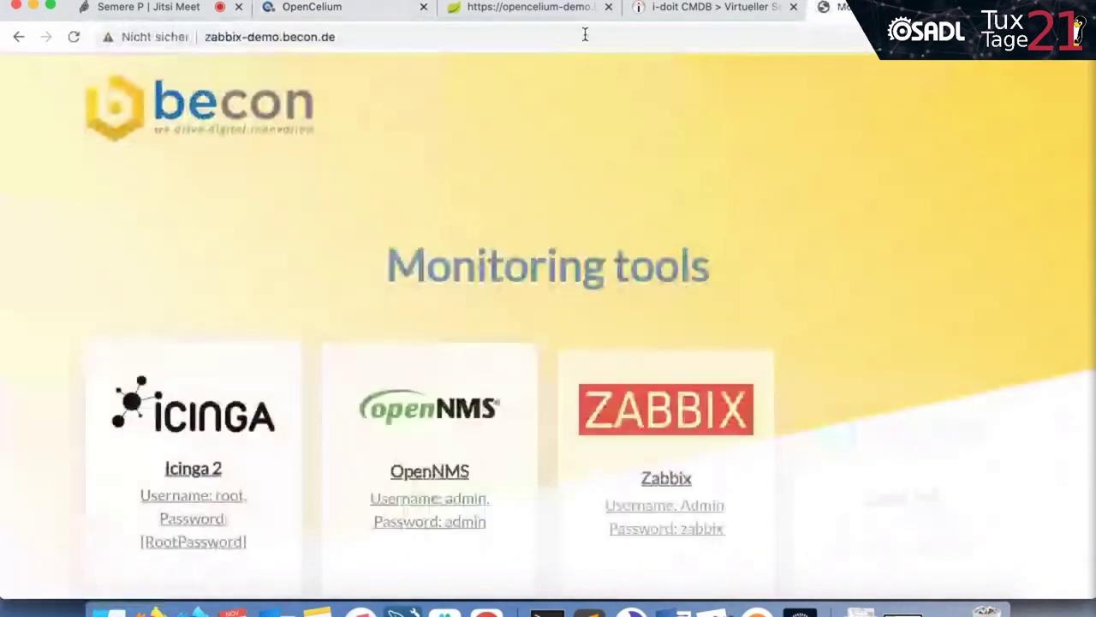
scroll(411, 325, down, 2)
scroll(514, 351, down, 1)
click(672, 278)
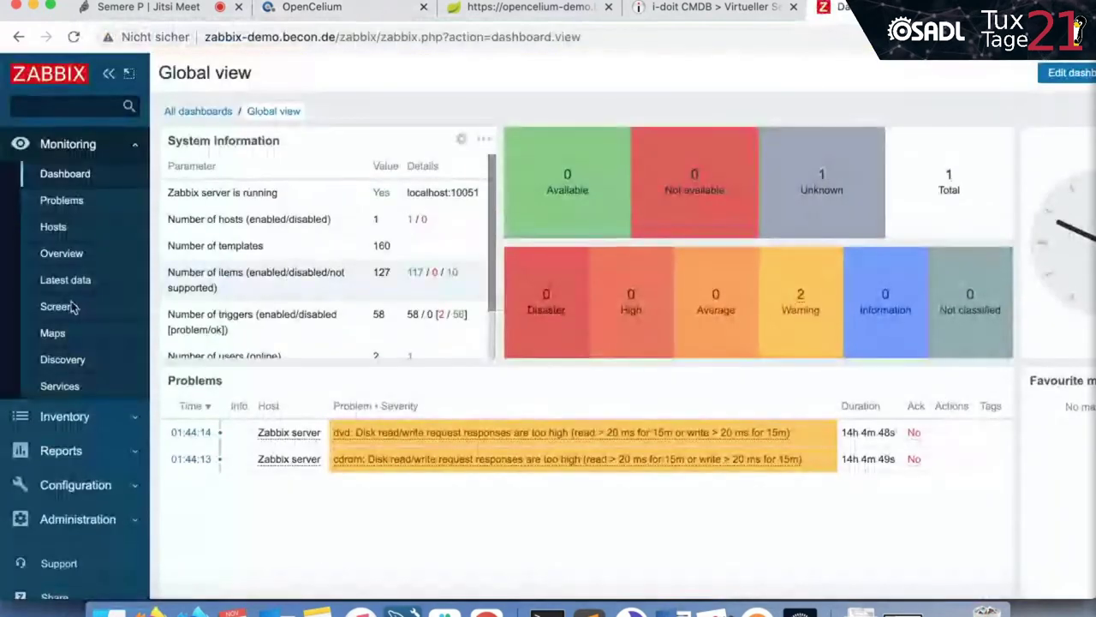
scroll(64, 292, down, 1)
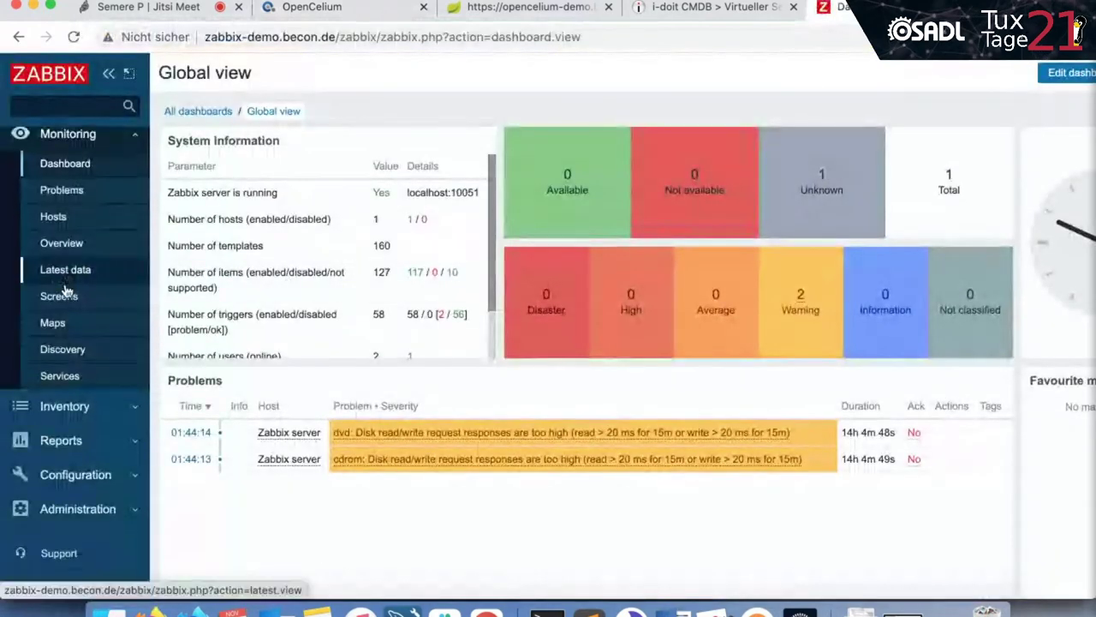
click(107, 472)
click(53, 313)
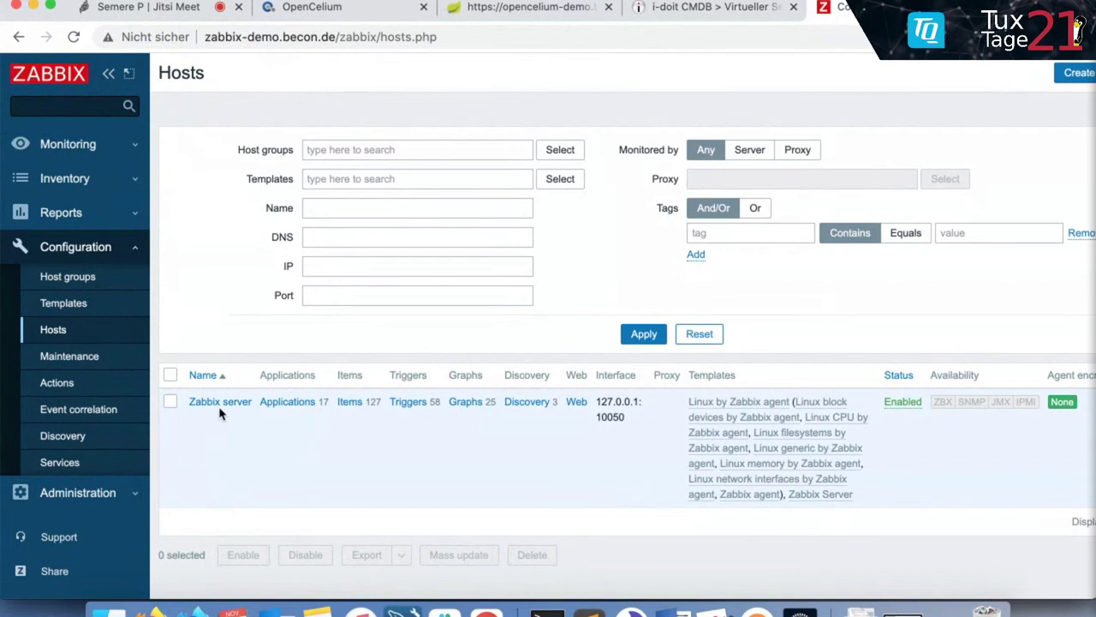
click(356, 8)
Filter schedules by 'zabb' and open the i-doit2Zabbix connection.
double_click(706, 165)
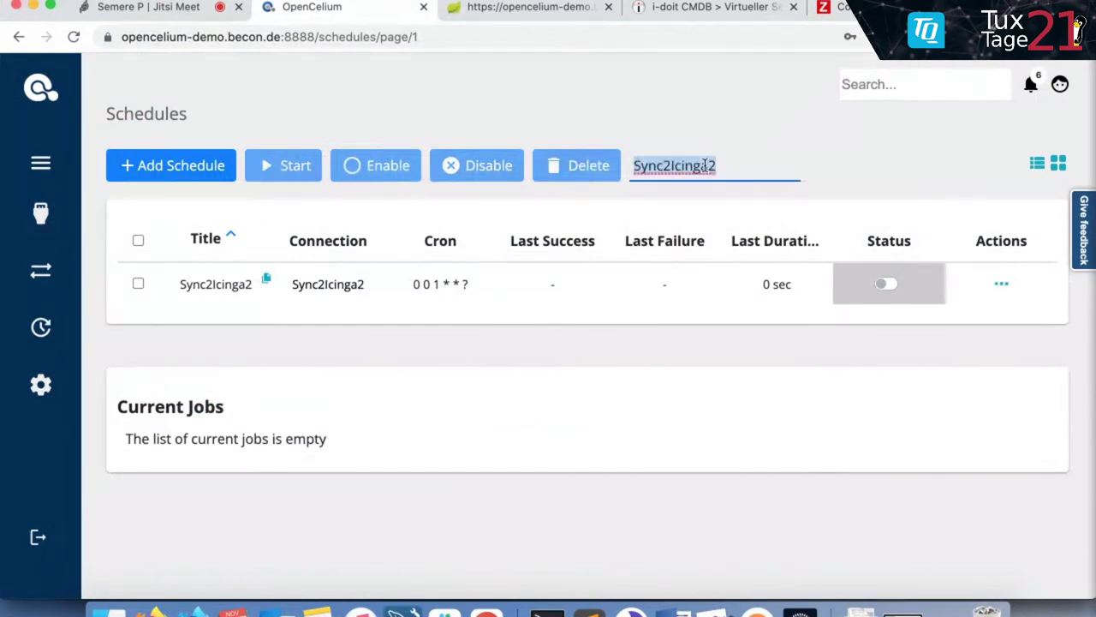
text(zabb)
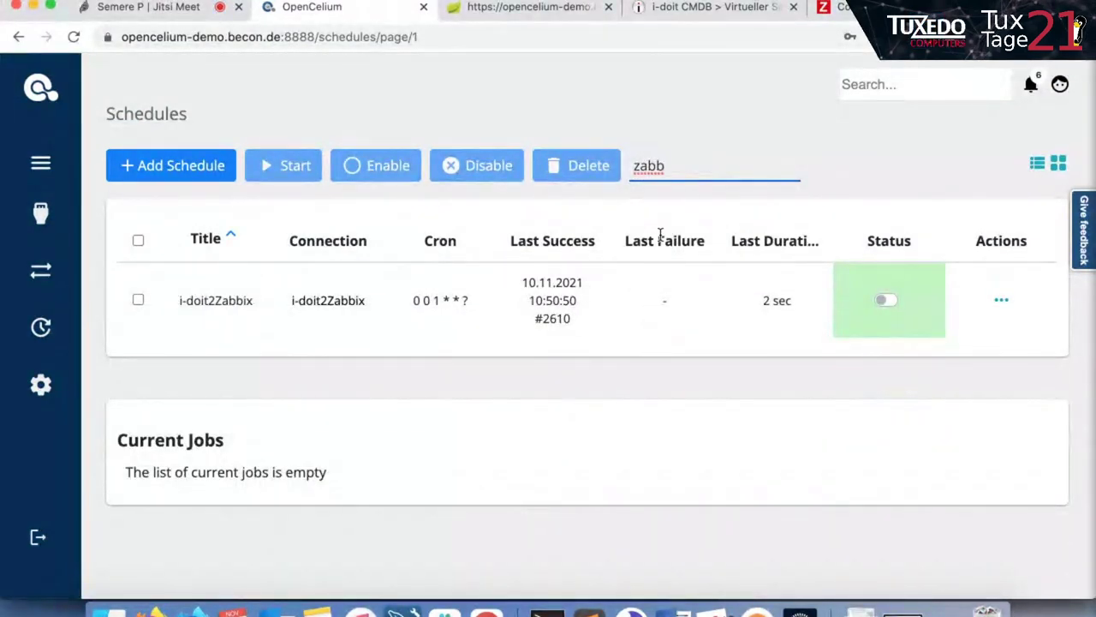
click(343, 310)
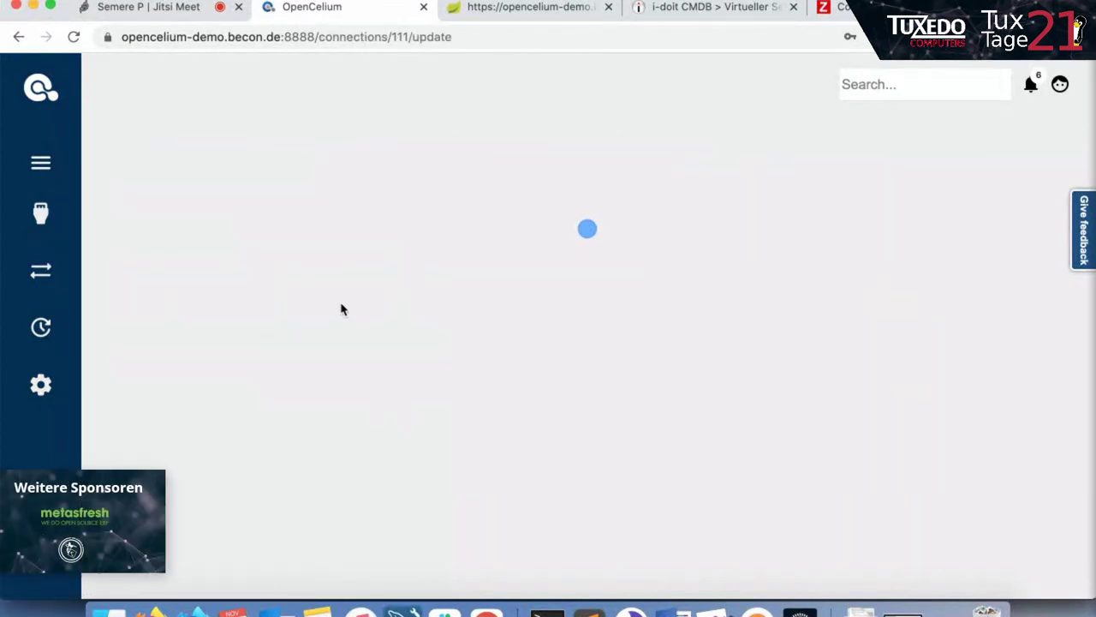
Review the host.get, host.create and host.update workflow and both if conditions, then return to Schedules.
scroll(340, 303, down, 7)
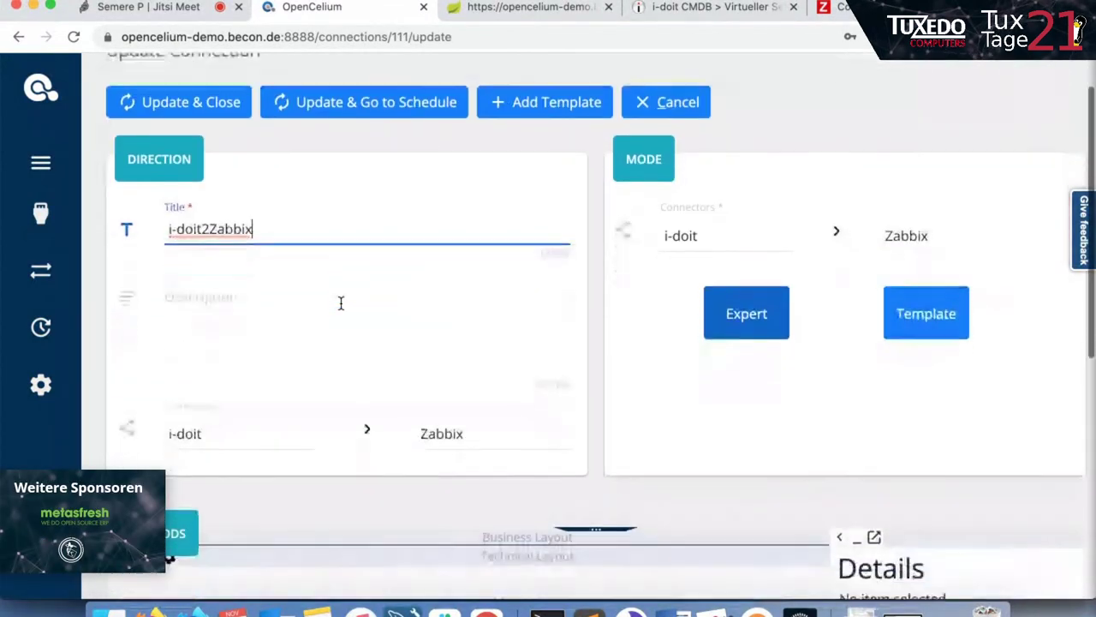
scroll(340, 302, down, 5)
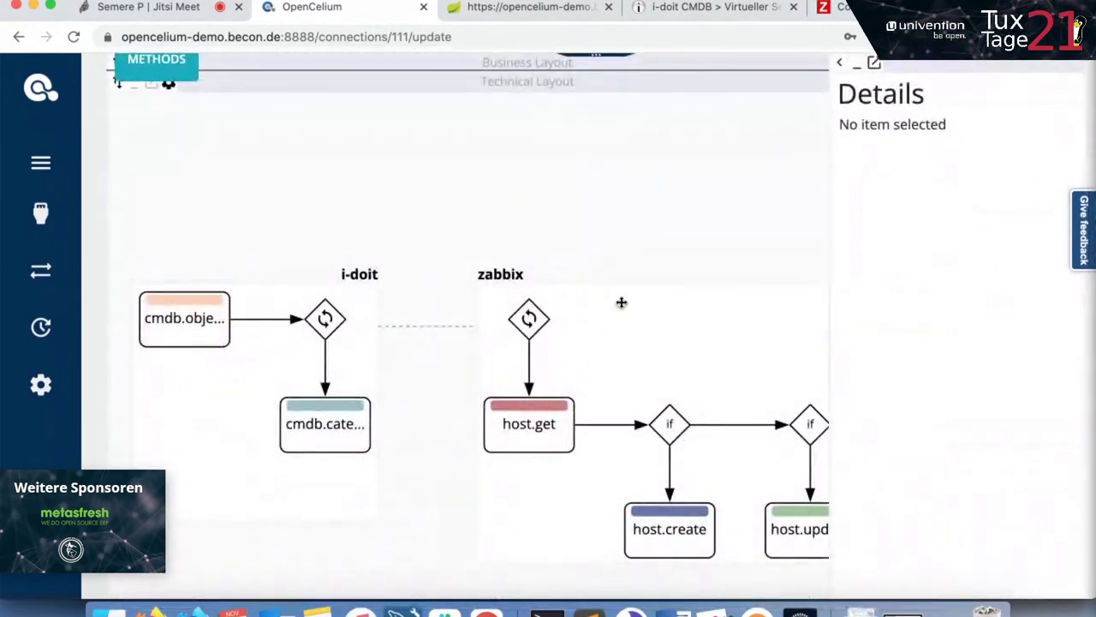
drag(622, 303, 599, 185)
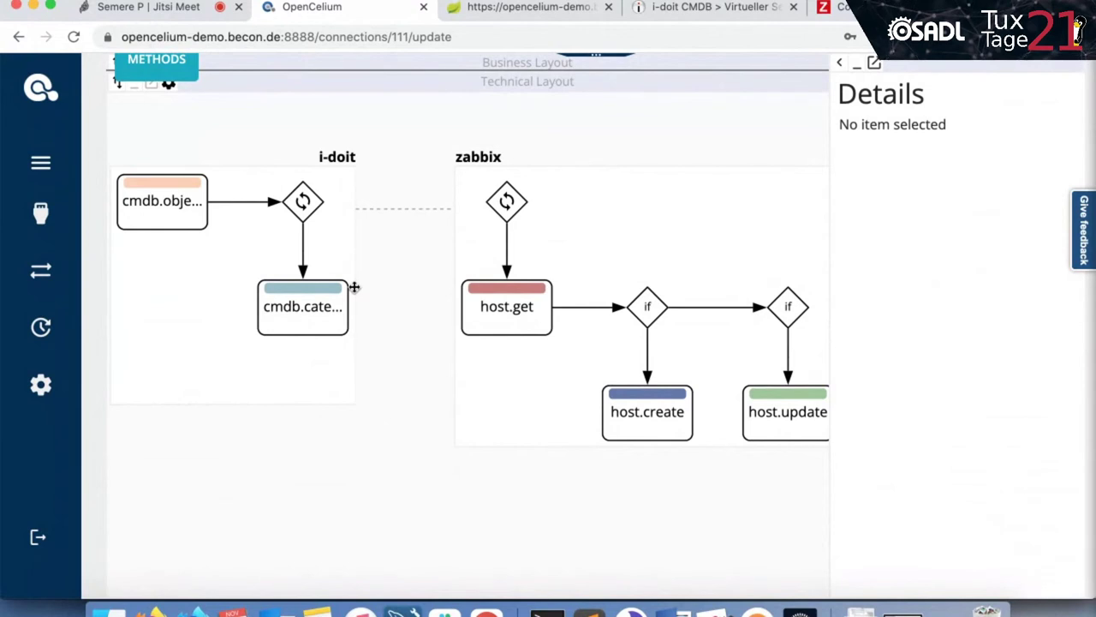
drag(437, 395, 416, 384)
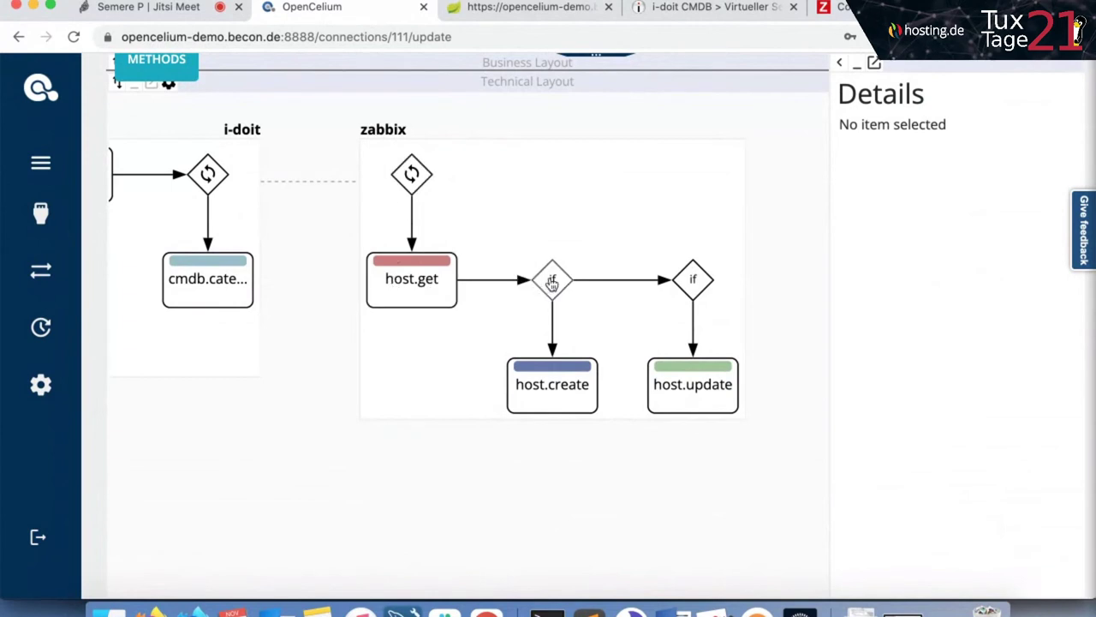
click(550, 288)
click(678, 286)
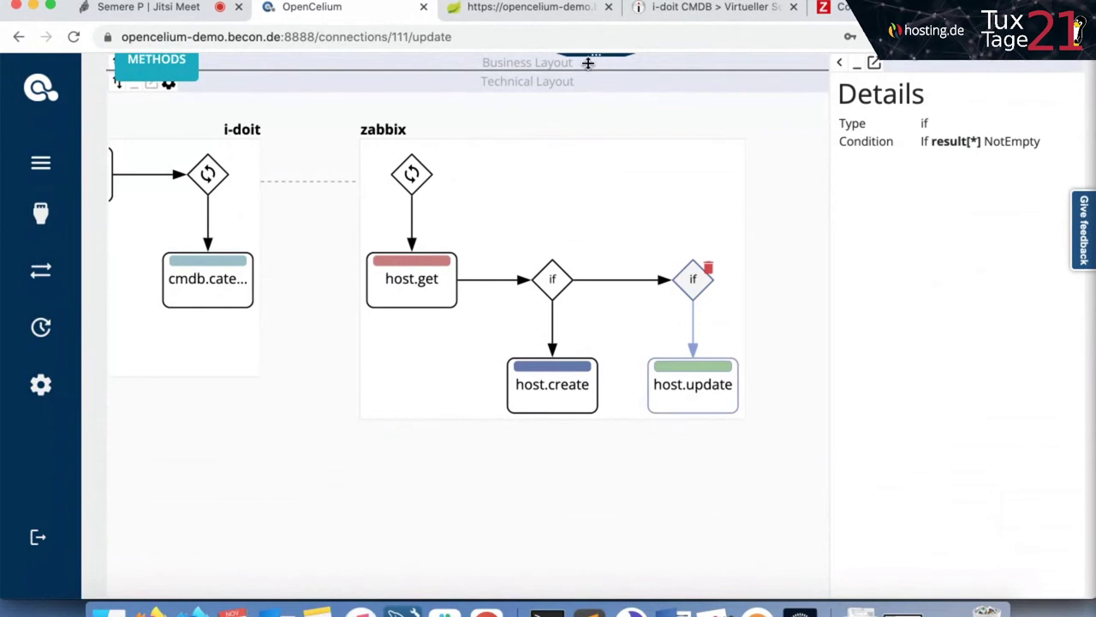
mouse_move(42, 180)
click(86, 331)
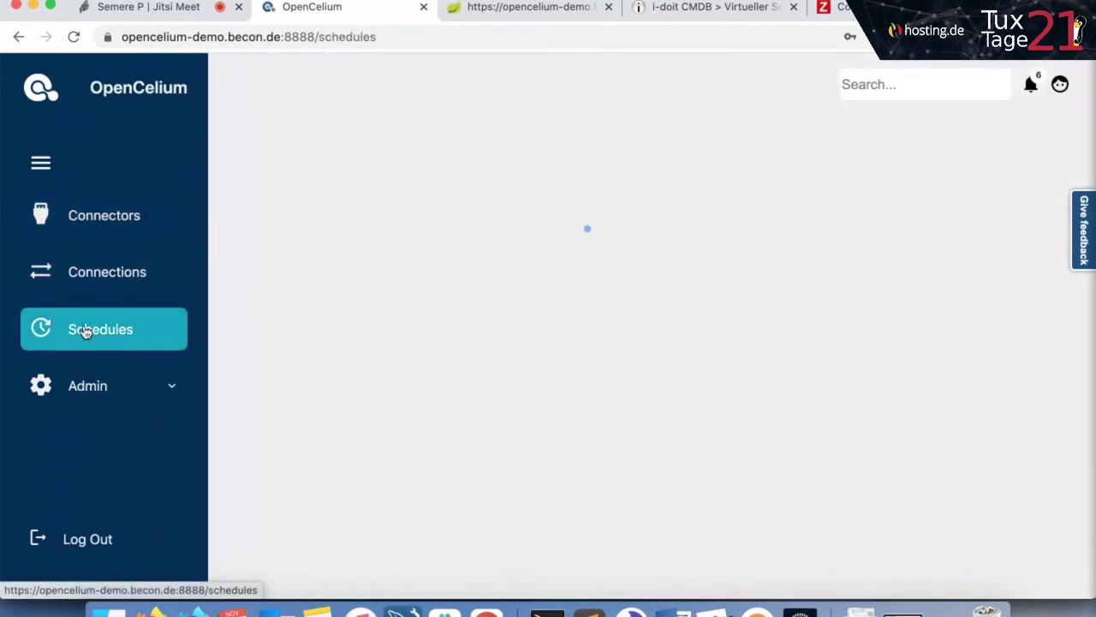
Filter schedules by 'zabb' and start the i-doit2Zabbix job.
click(671, 159)
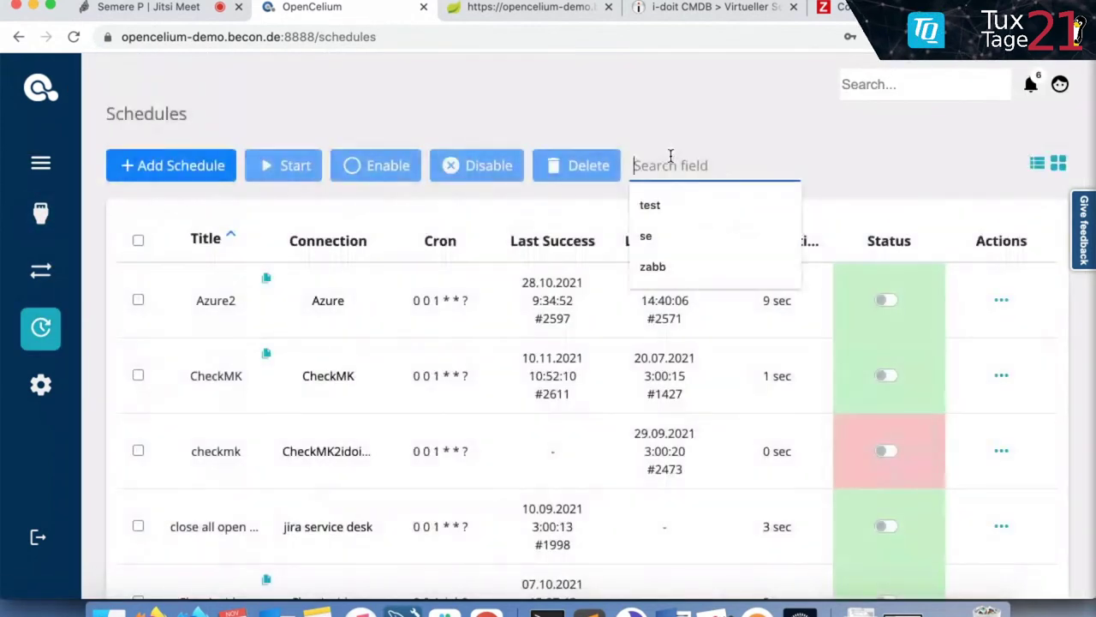
text(zabb)
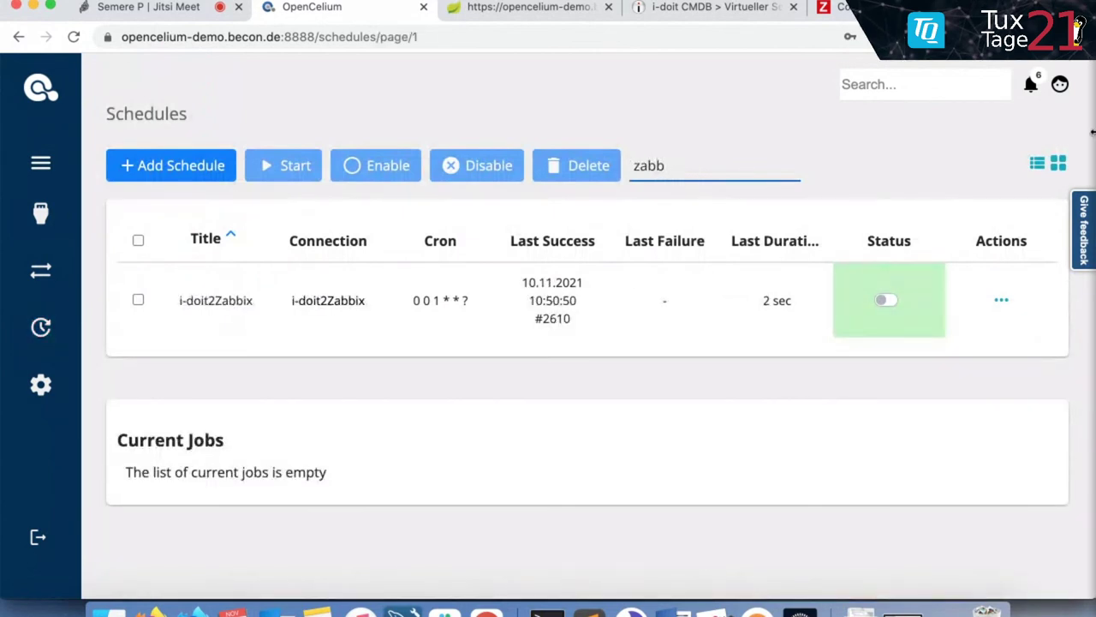
click(1001, 299)
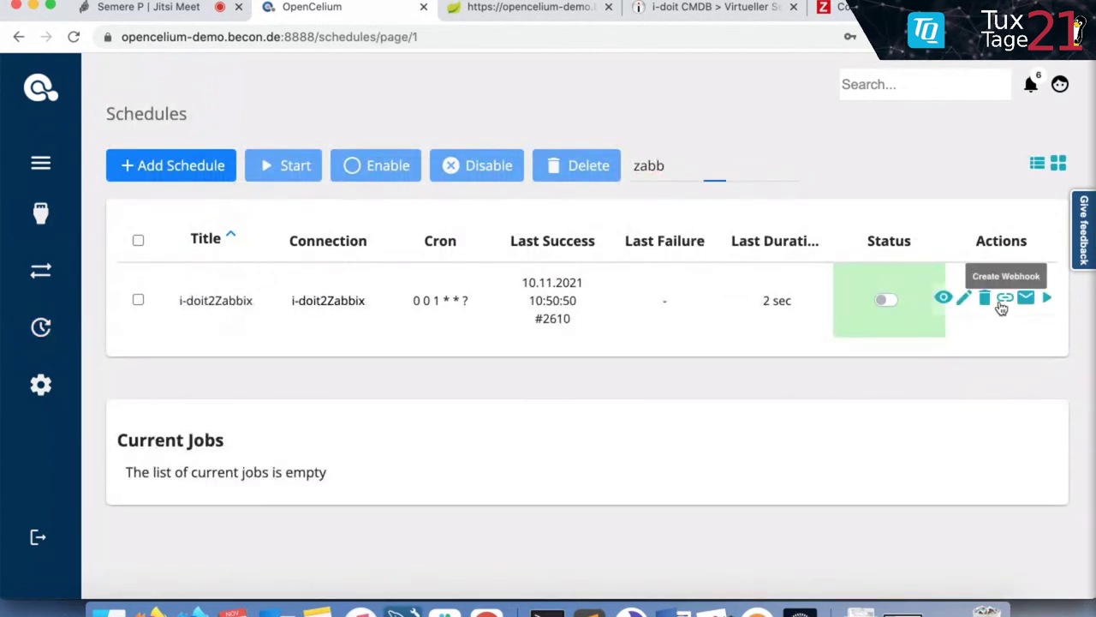
click(1047, 300)
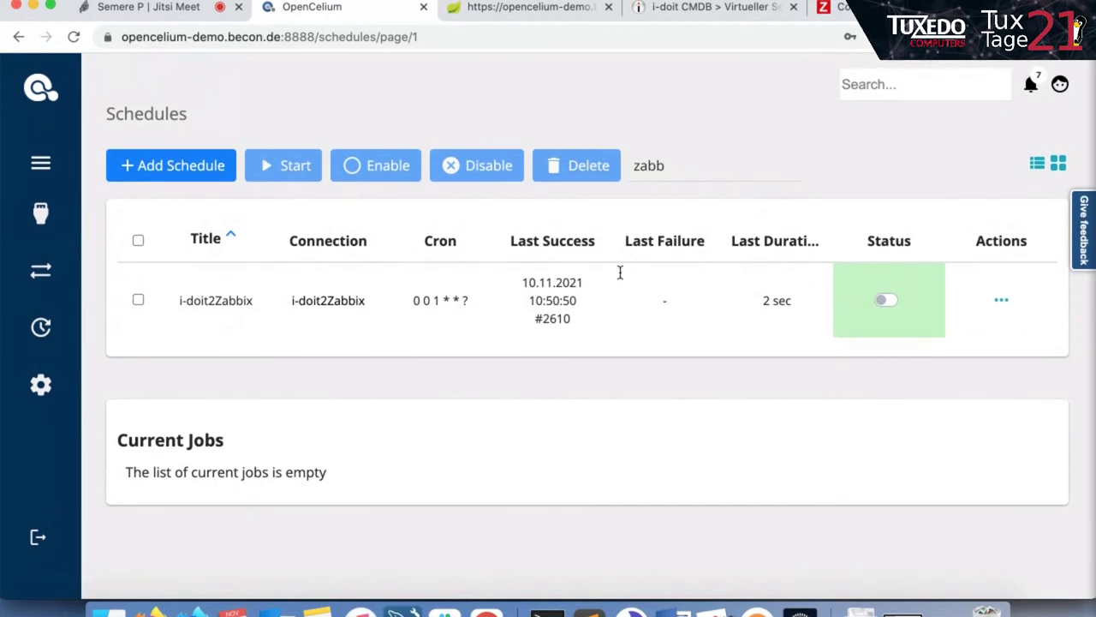
Change the filter to 'zabbix' and start the i-doit2Zabbix job again.
click(690, 161)
key(BackSpace)
text(b)
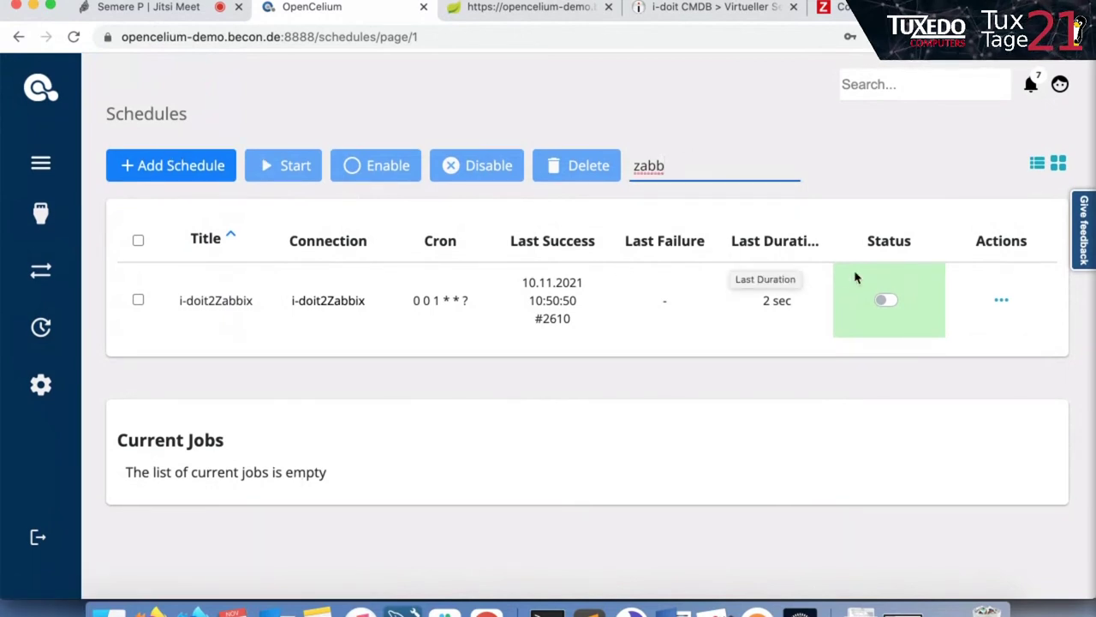
key(BackSpace)
key(BackSpace)
key(BackSpace)
key(BackSpace)
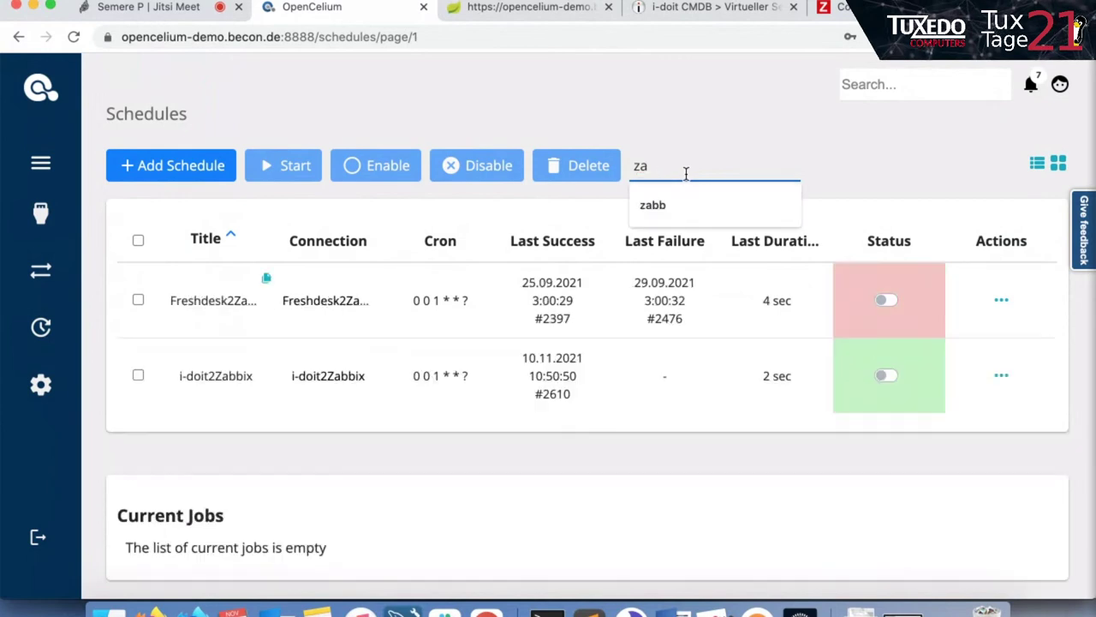
text(zabbix)
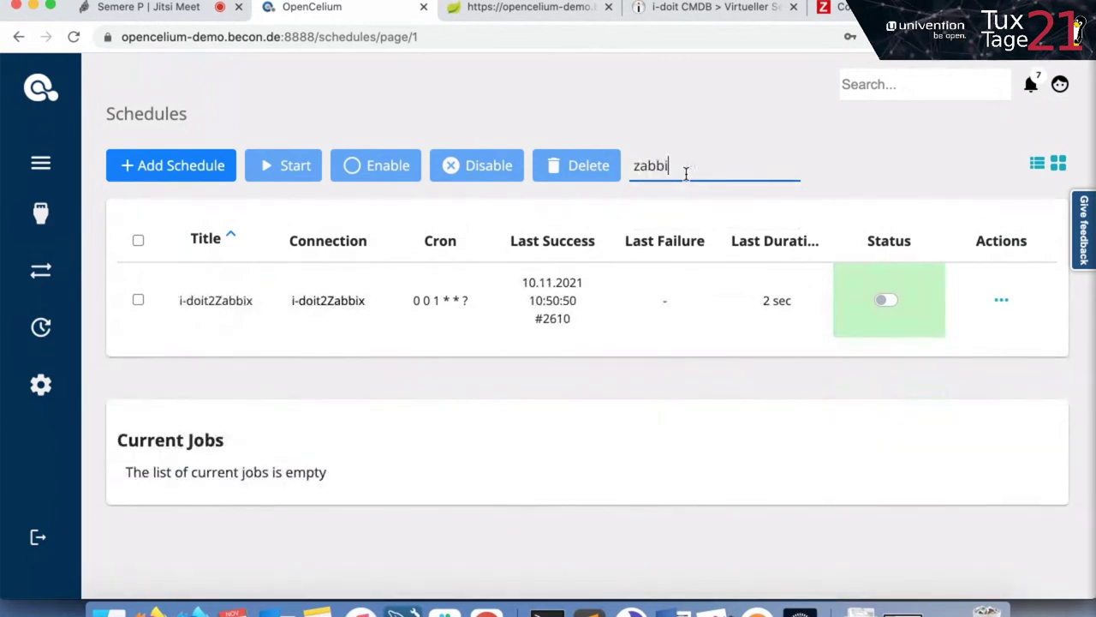
click(1001, 300)
click(1047, 301)
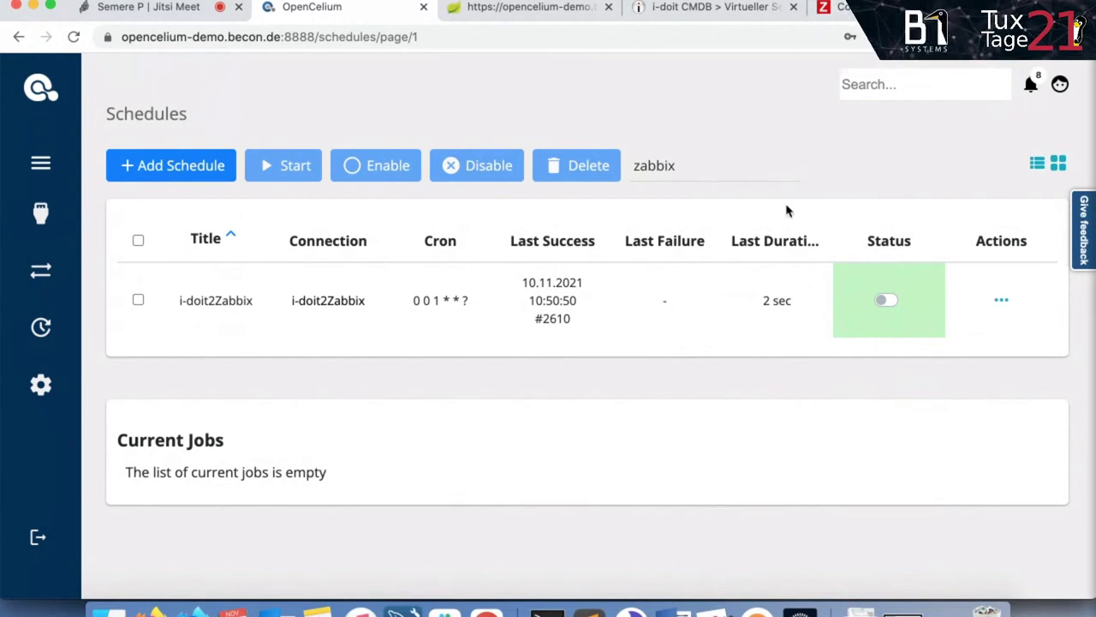
Reload Zabbix's Hosts list to see srv-coesm-jenkins01, srv-coesm-ocs01 and other synced servers.
click(835, 7)
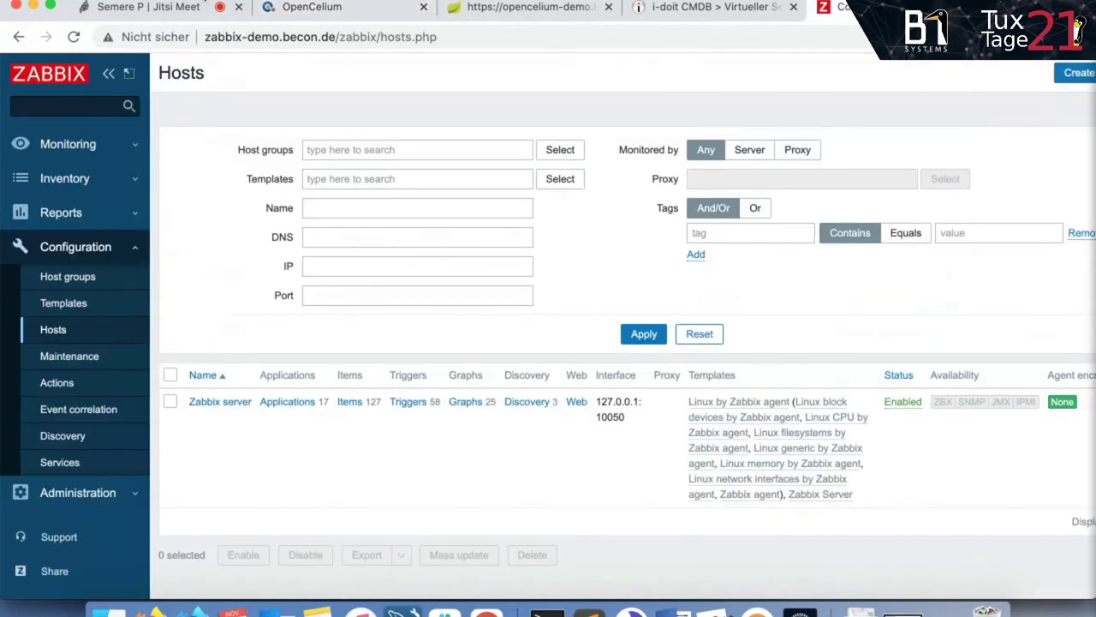
click(75, 37)
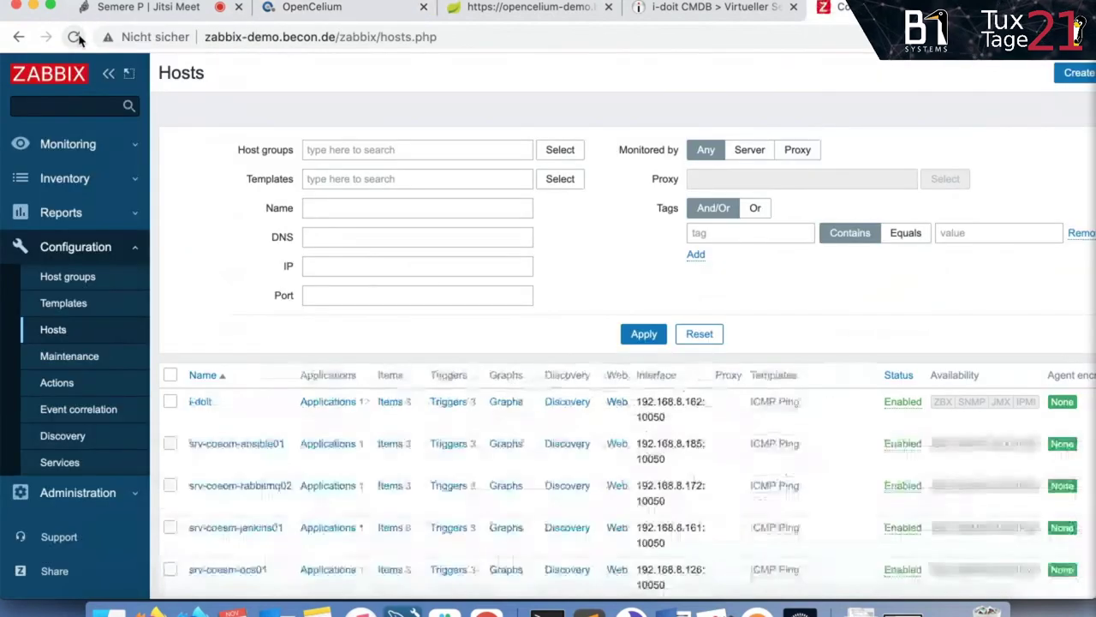
scroll(247, 177, down, 1)
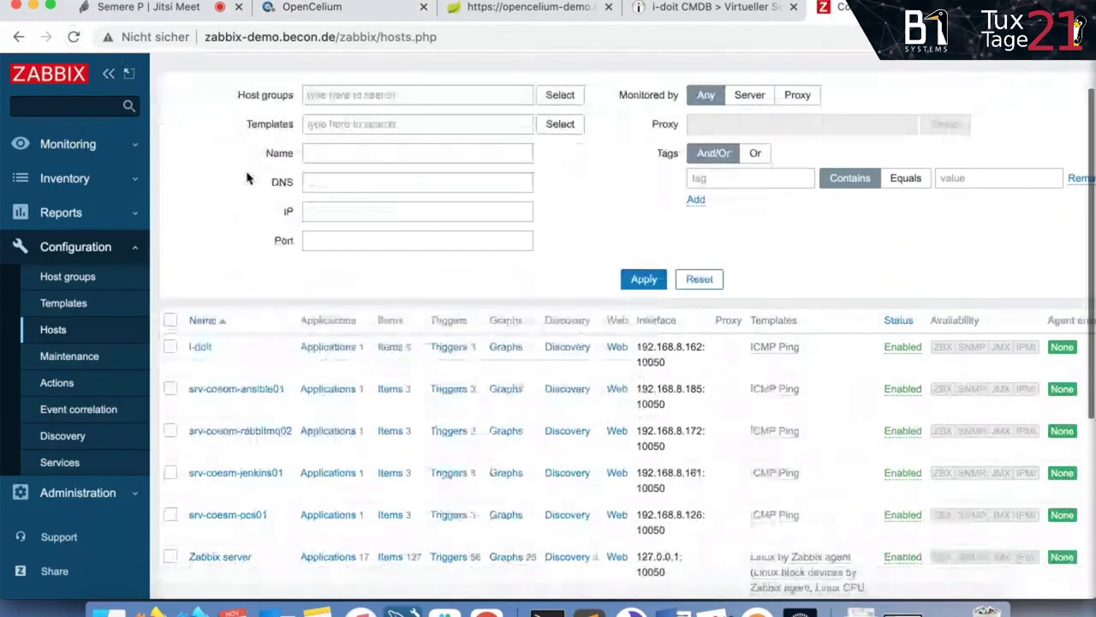
scroll(216, 245, down, 2)
click(311, 8)
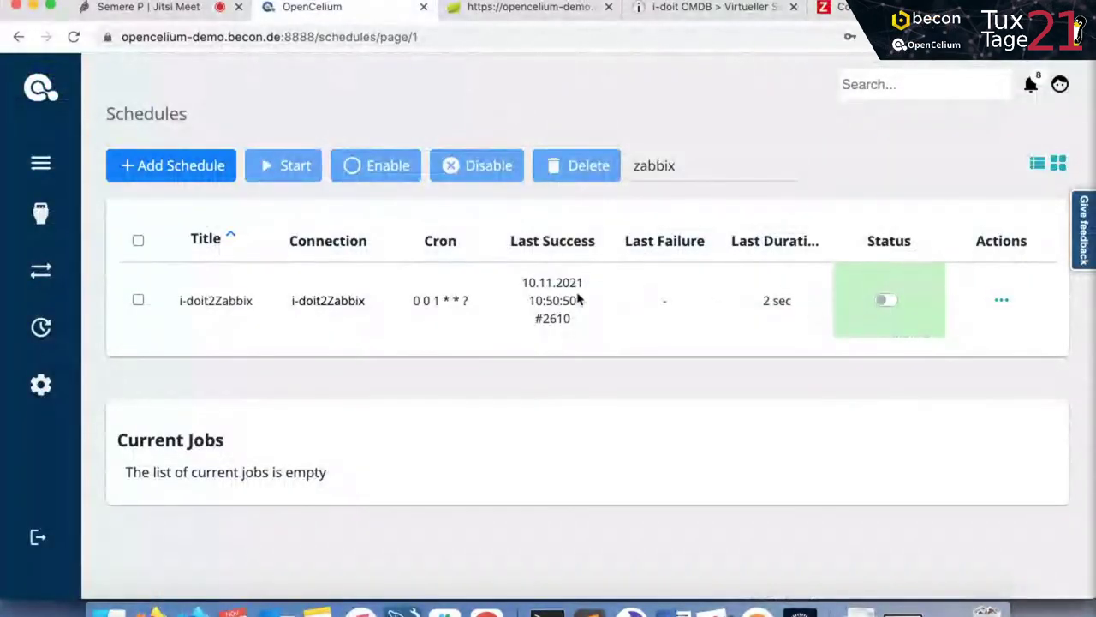
Replace the 'zabbix' schedule filter with 'checkmk' to list the CheckMK schedules.
triple_click(769, 298)
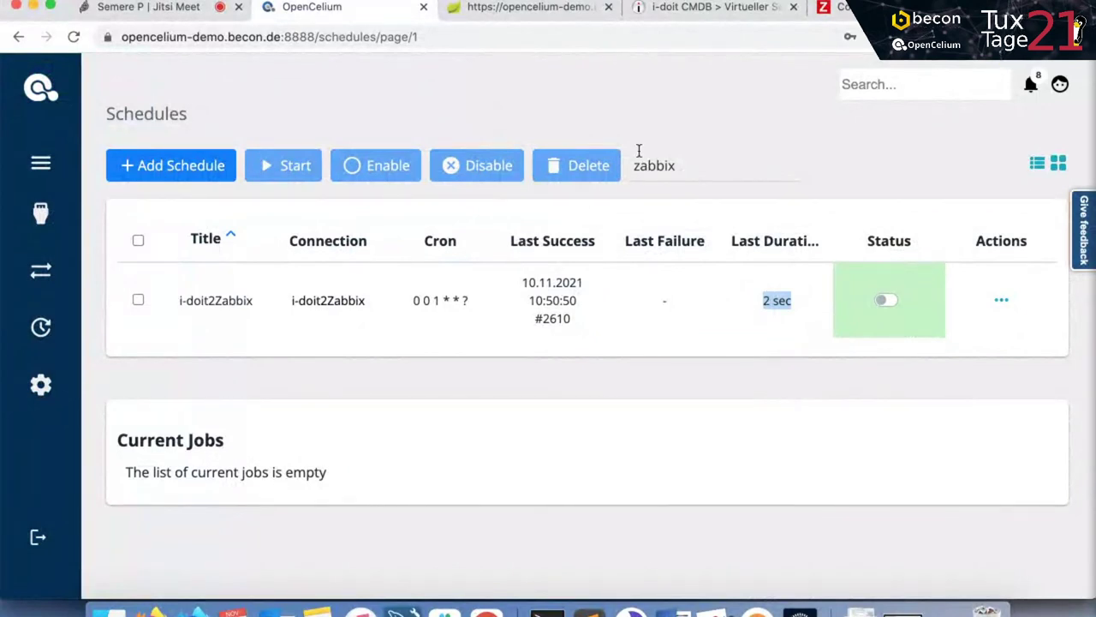
double_click(680, 163)
text(zabb)
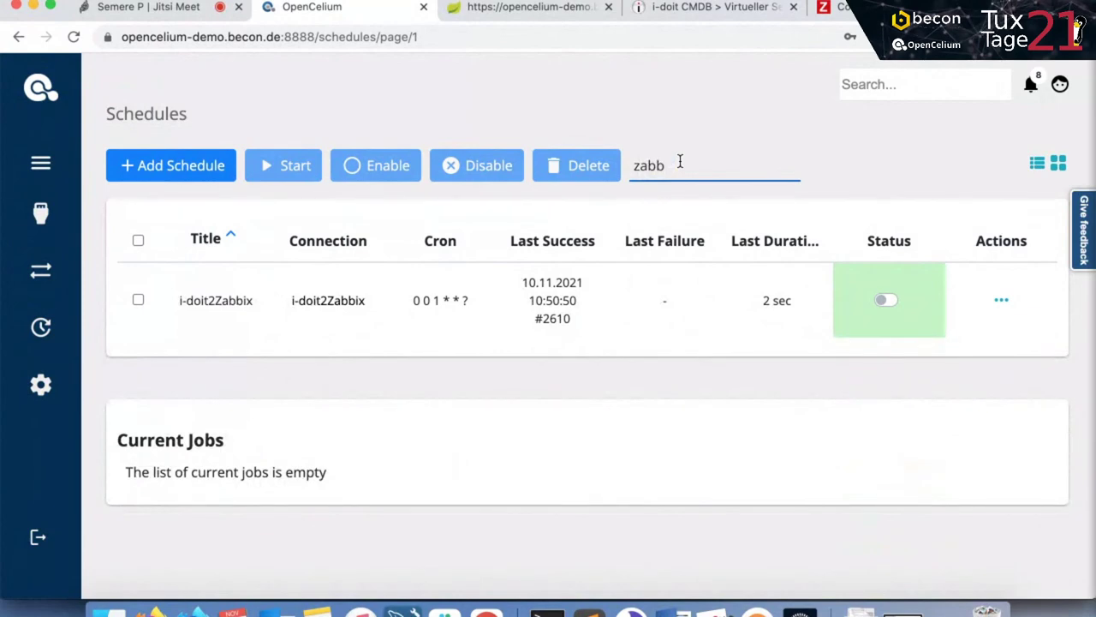
key(BackSpace)
key(BackSpace)
key(BackSpace)
key(BackSpace)
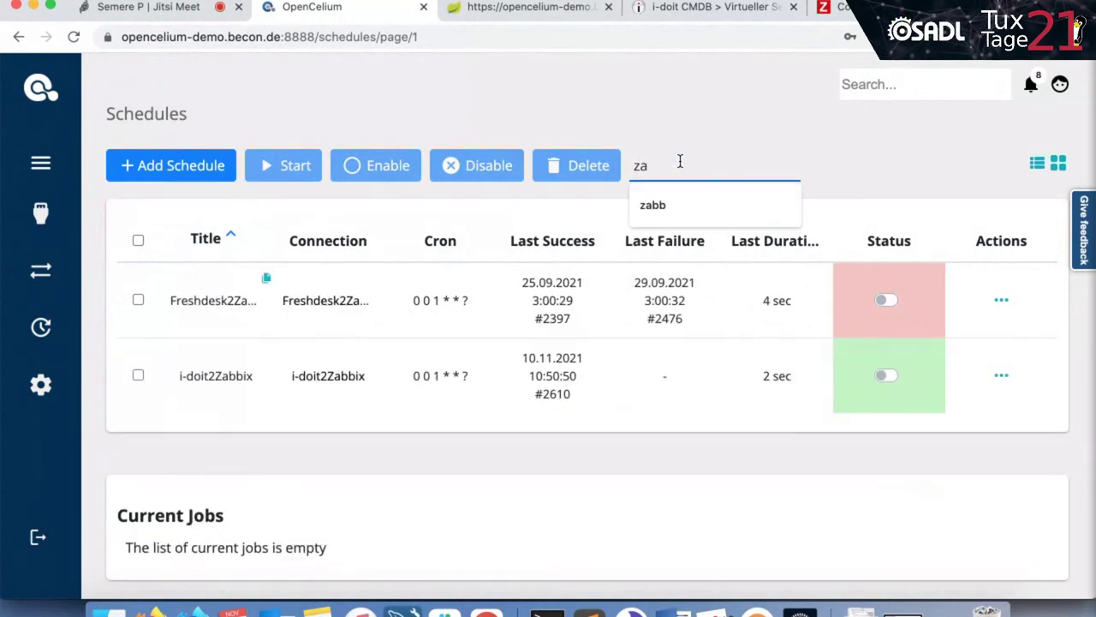
text(chceck)
key(BackSpace)
key(BackSpace)
text(eckmk)
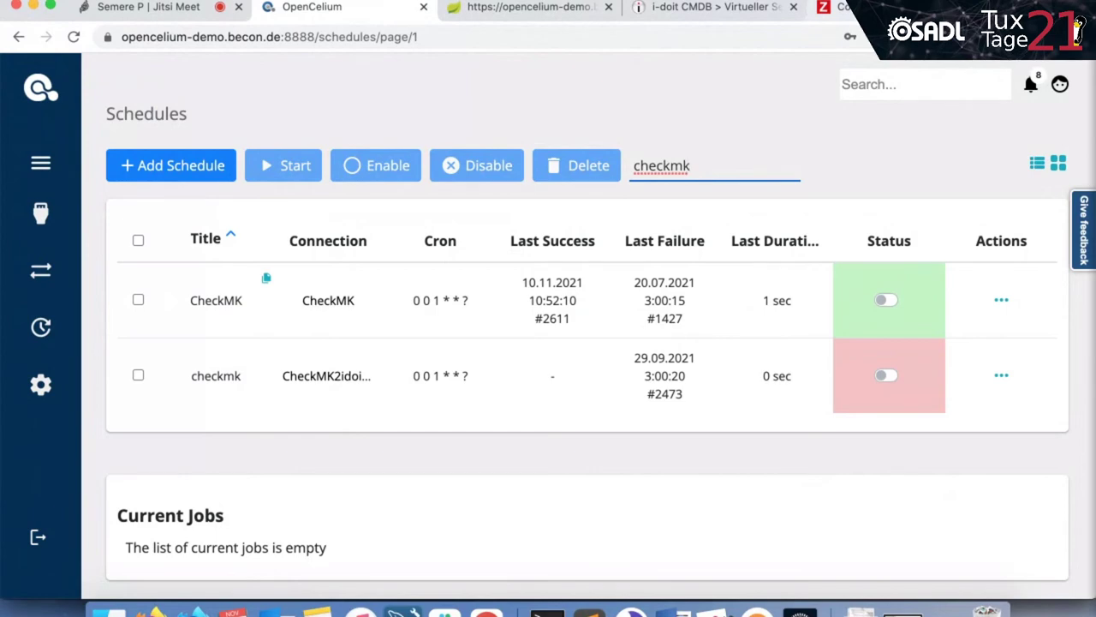
click(835, 7)
Log in to Check MK at checkmk-demo.becon.de with the saved credentials.
click(683, 37)
text(checkmk-demo.becon.de)
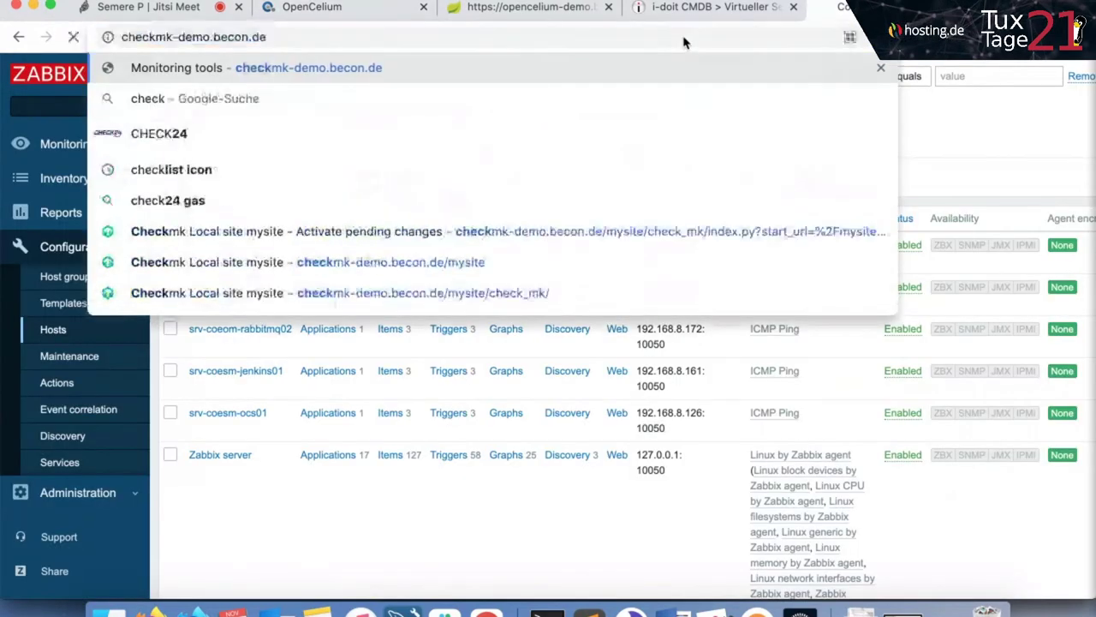
key(Return)
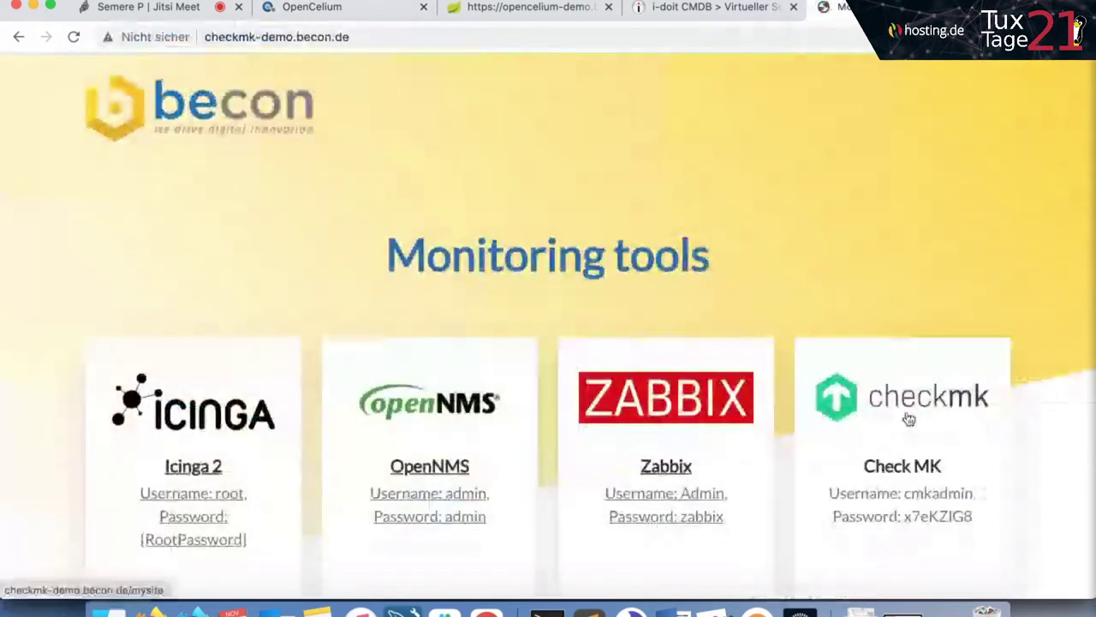
click(909, 418)
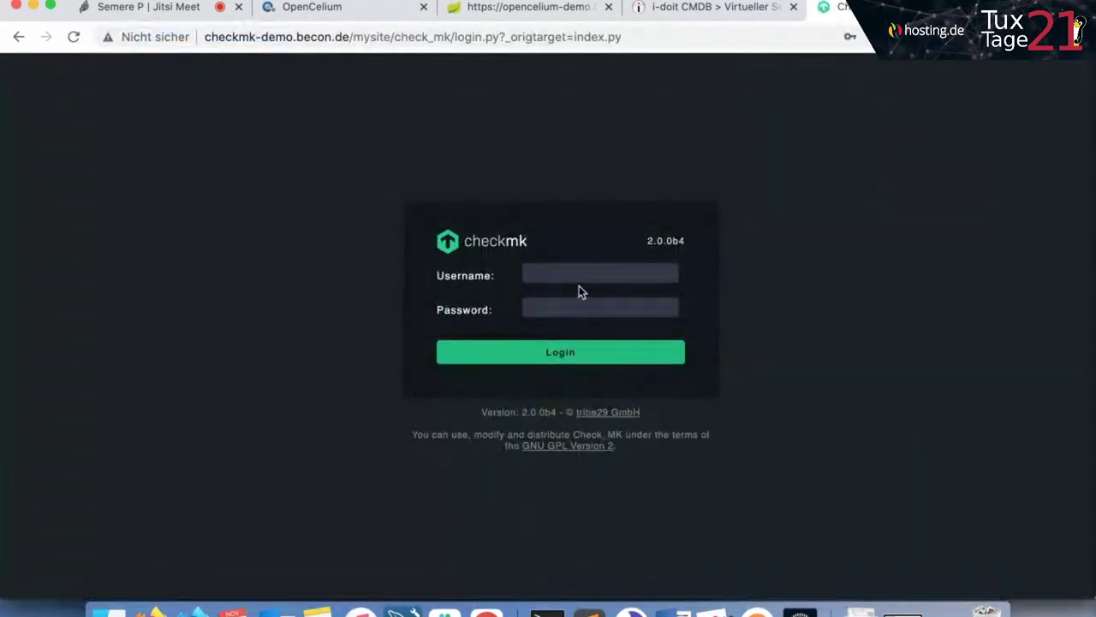
click(588, 272)
click(567, 306)
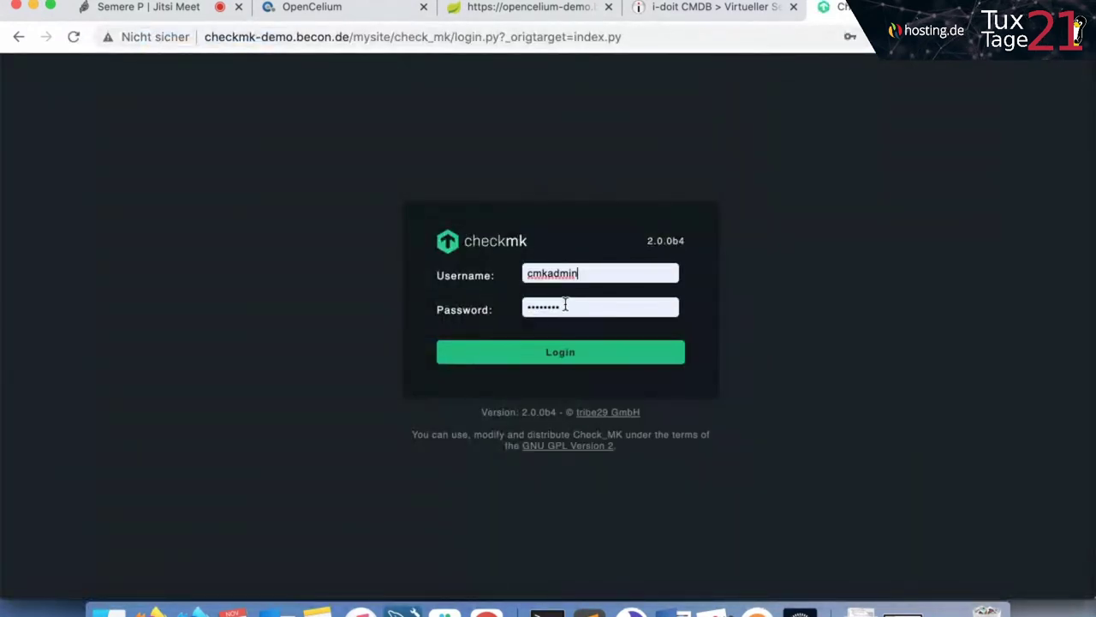
click(541, 350)
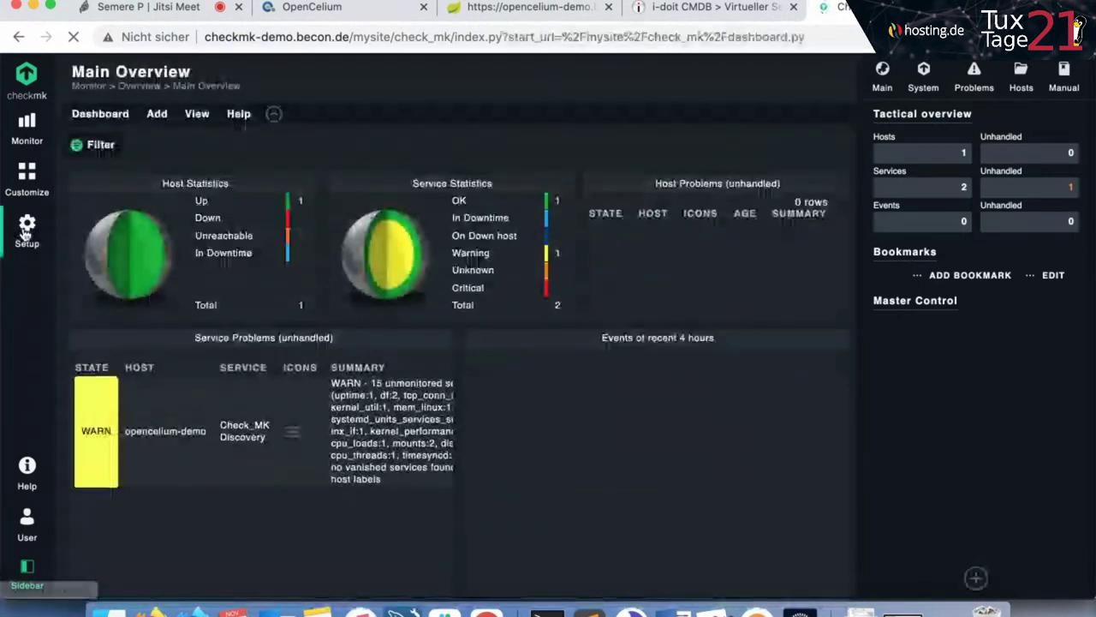
Check Setup > Hosts > fuldaer > network, holding only opencelium-demo, then return to OpenCelium.
click(26, 231)
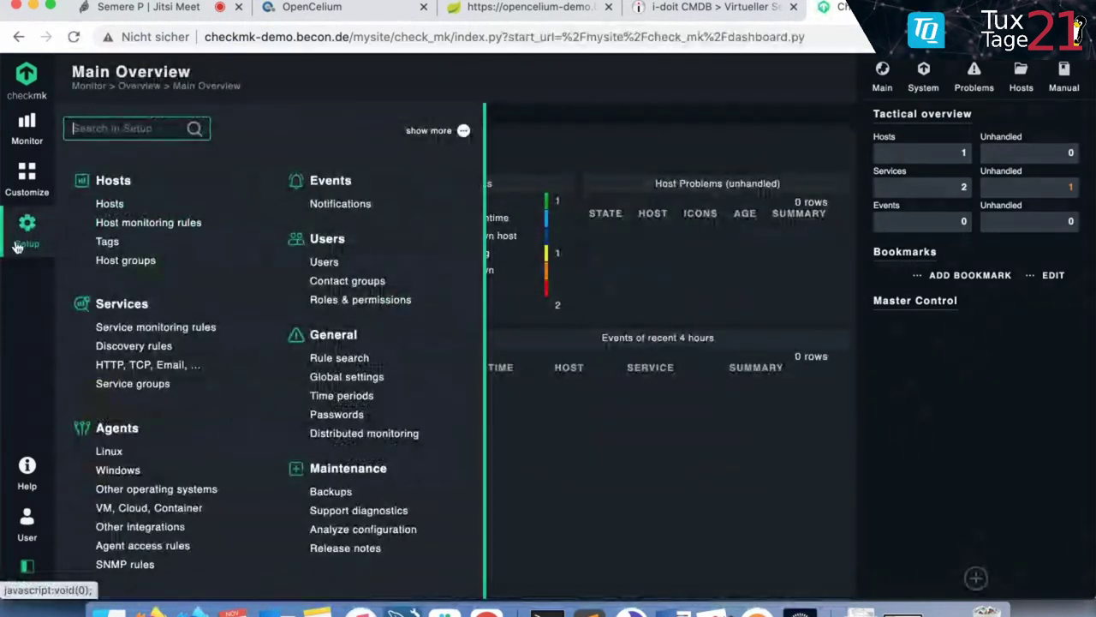
click(109, 204)
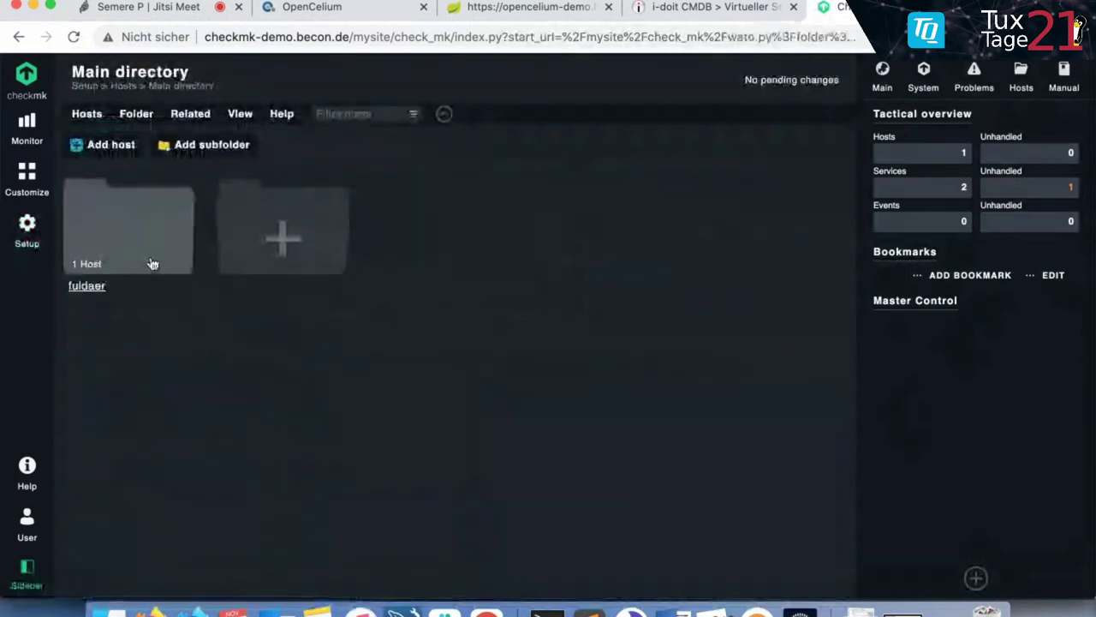
click(122, 227)
click(122, 227)
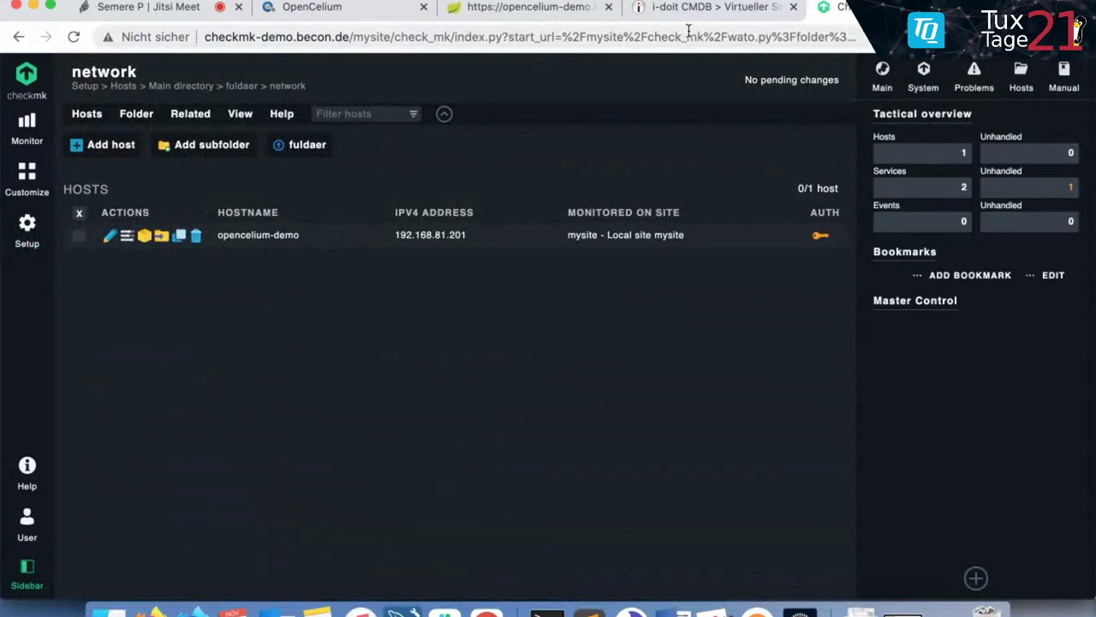
click(360, 8)
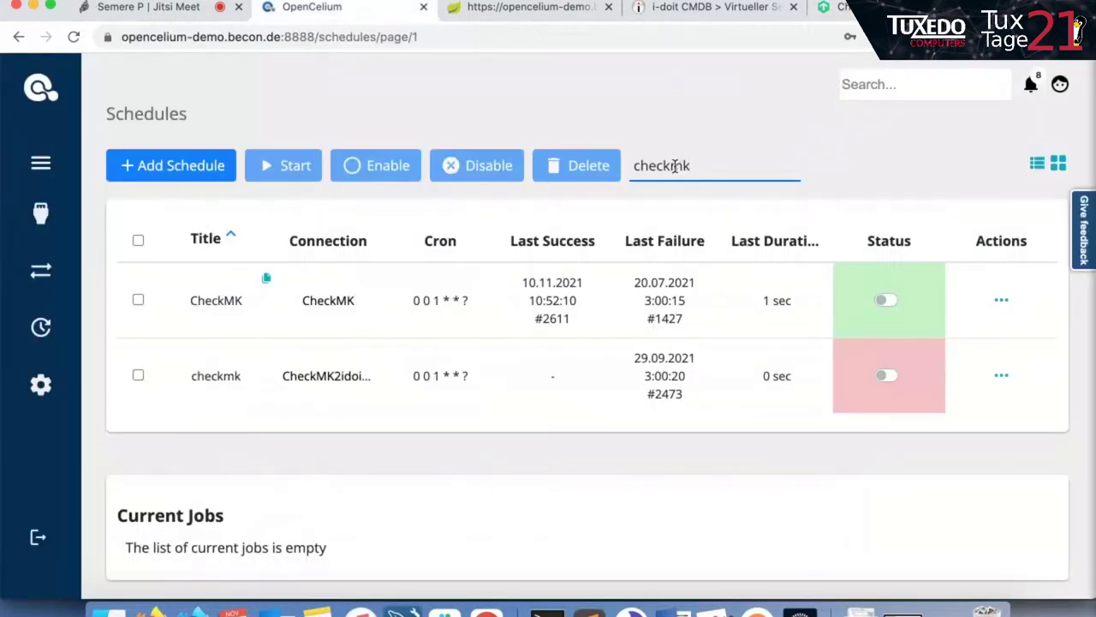
Start the CheckMK schedule's job and return to Checkmk's network folder.
click(1002, 301)
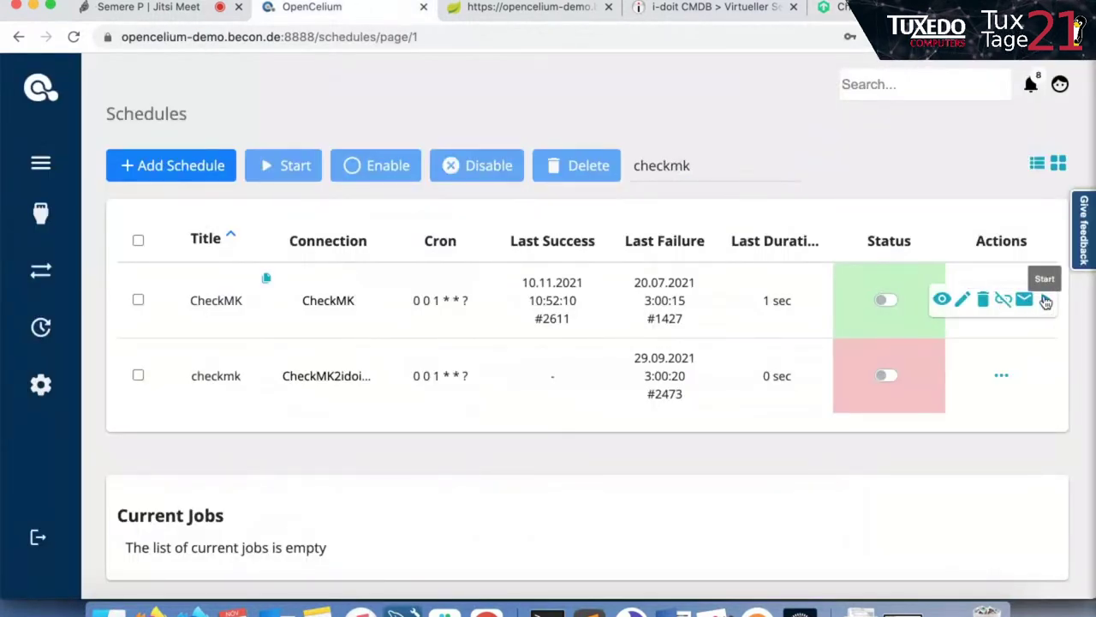
click(1045, 300)
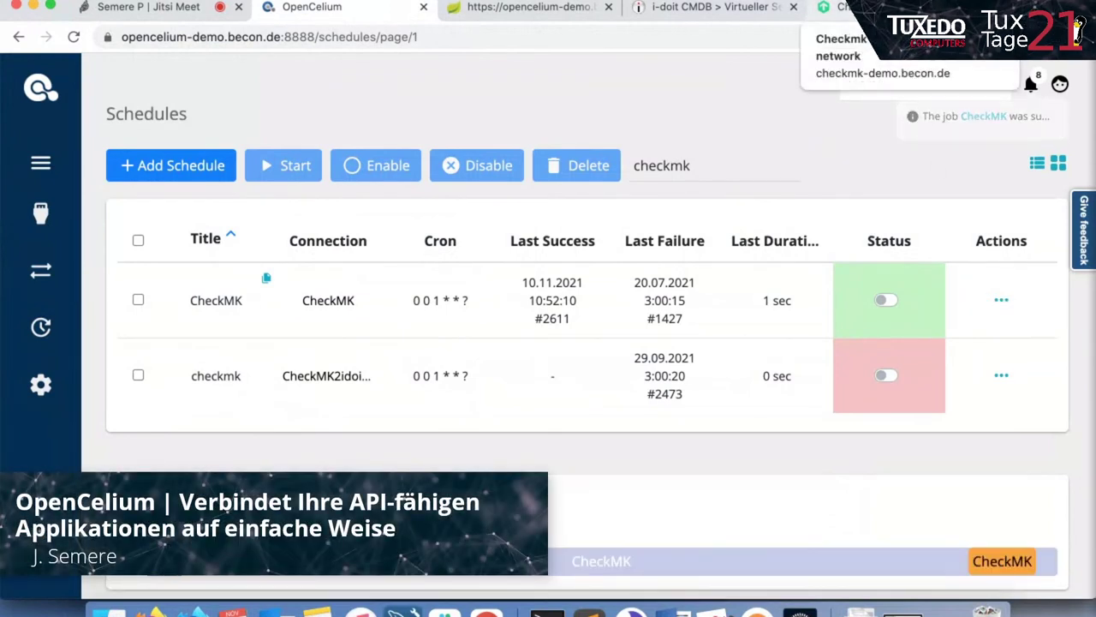
click(844, 9)
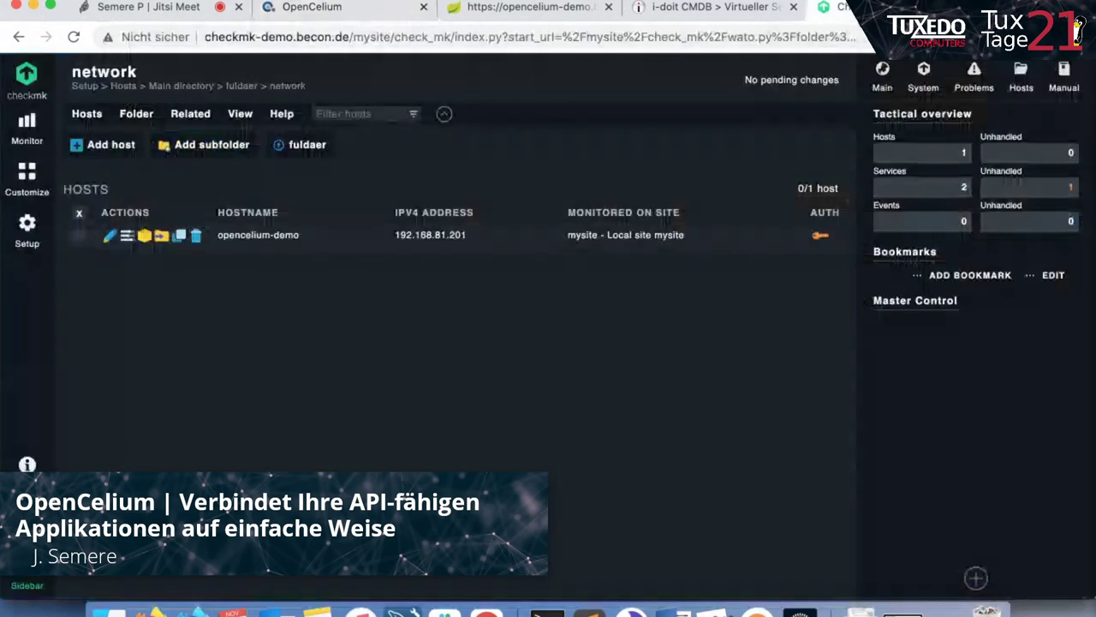
Refresh Checkmk's network folder to show six hosts, review the five pending host creations, then return to OpenCelium.
click(72, 37)
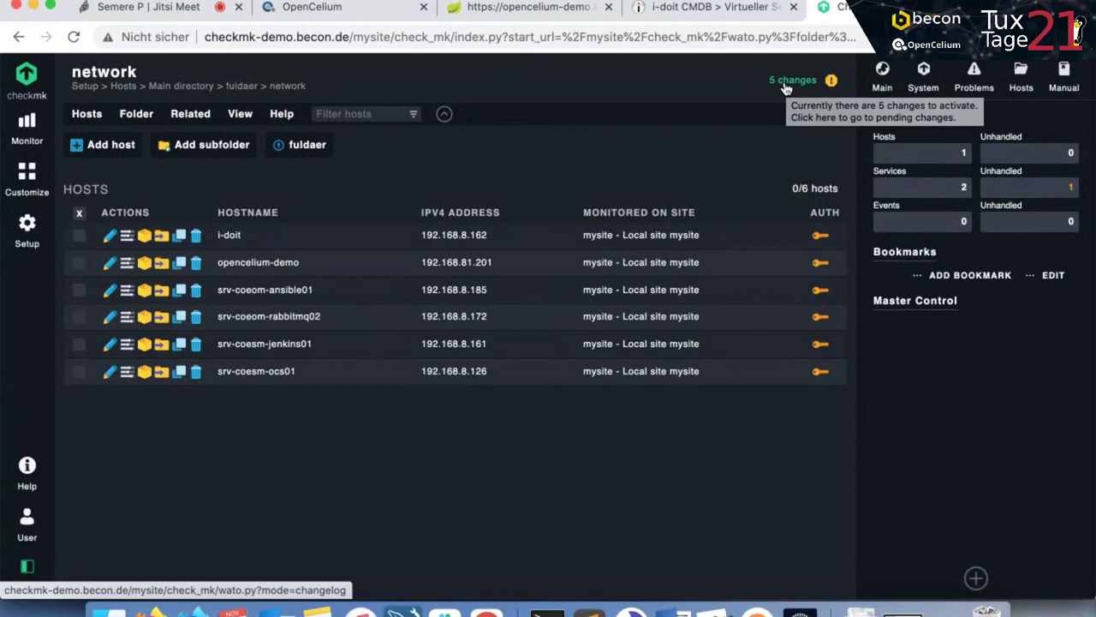
click(785, 86)
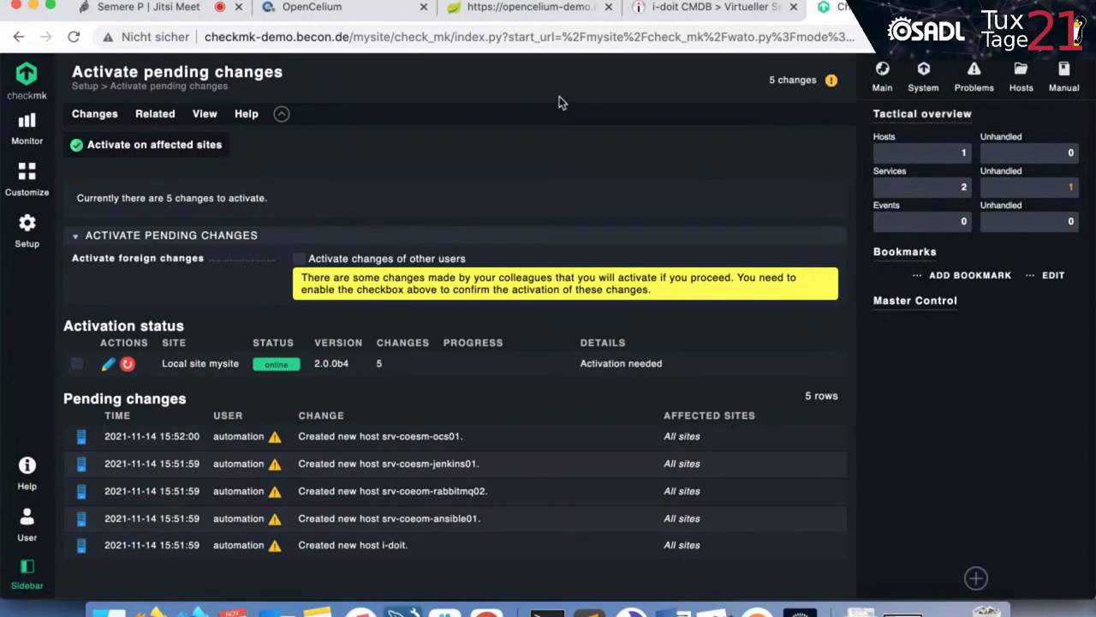
click(374, 18)
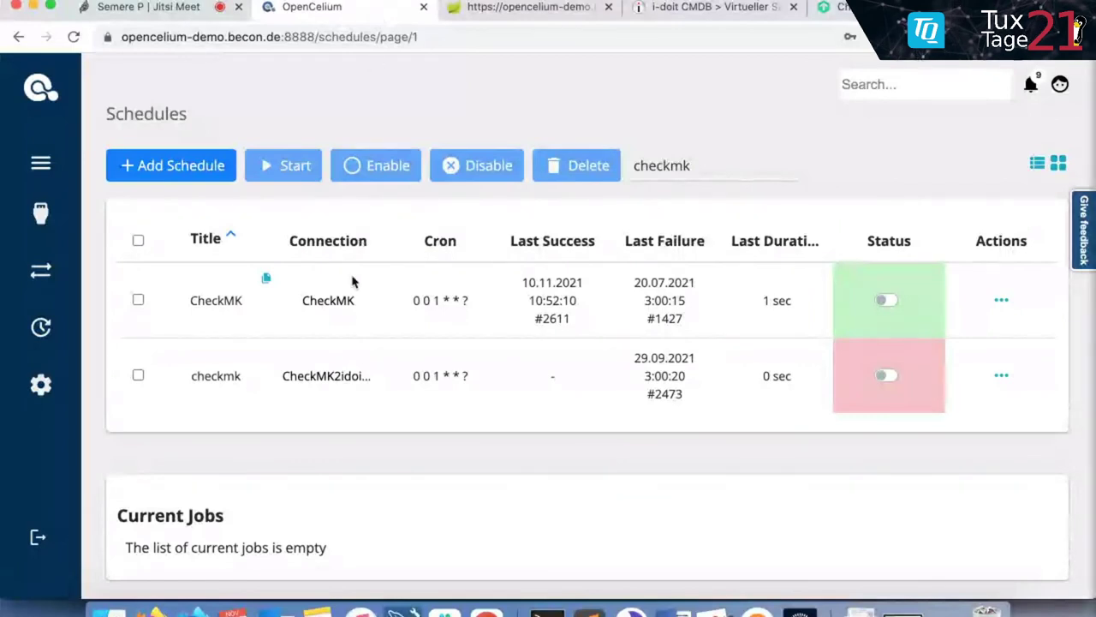
Open the CheckMK connection's Update Connection page and inspect its i-doit-to-CheckMK method diagram.
click(338, 302)
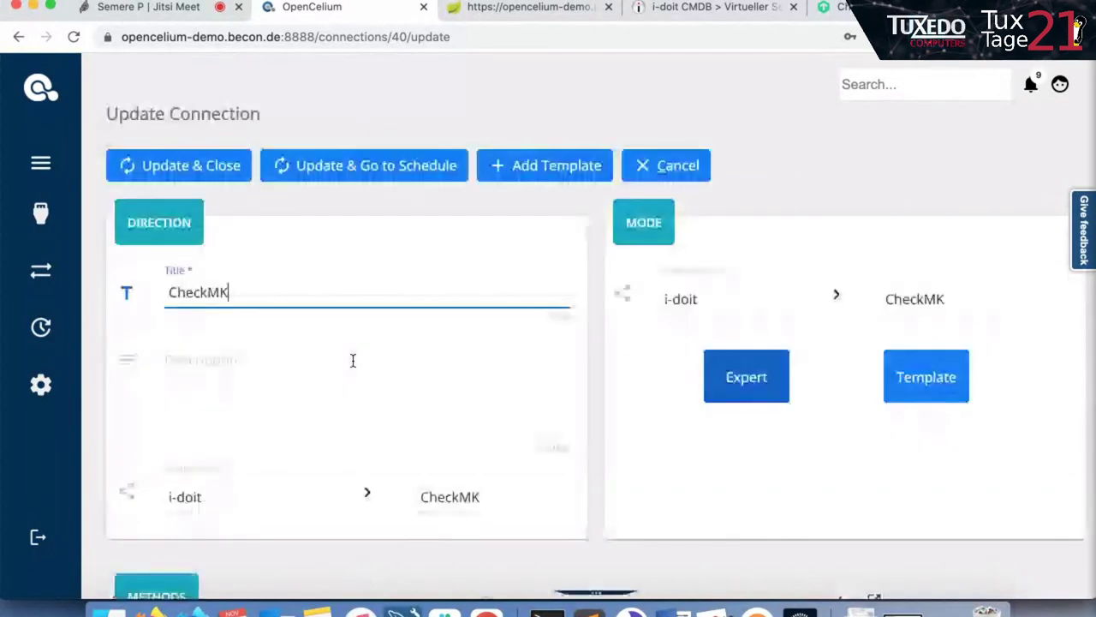
scroll(353, 360, down, 10)
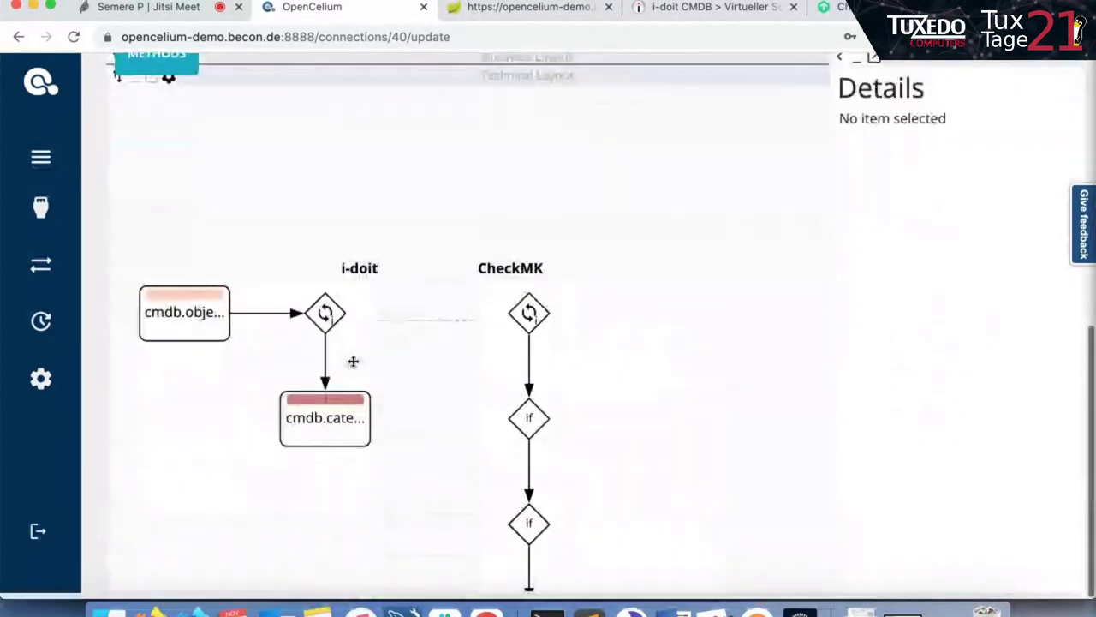
scroll(353, 360, up, 2)
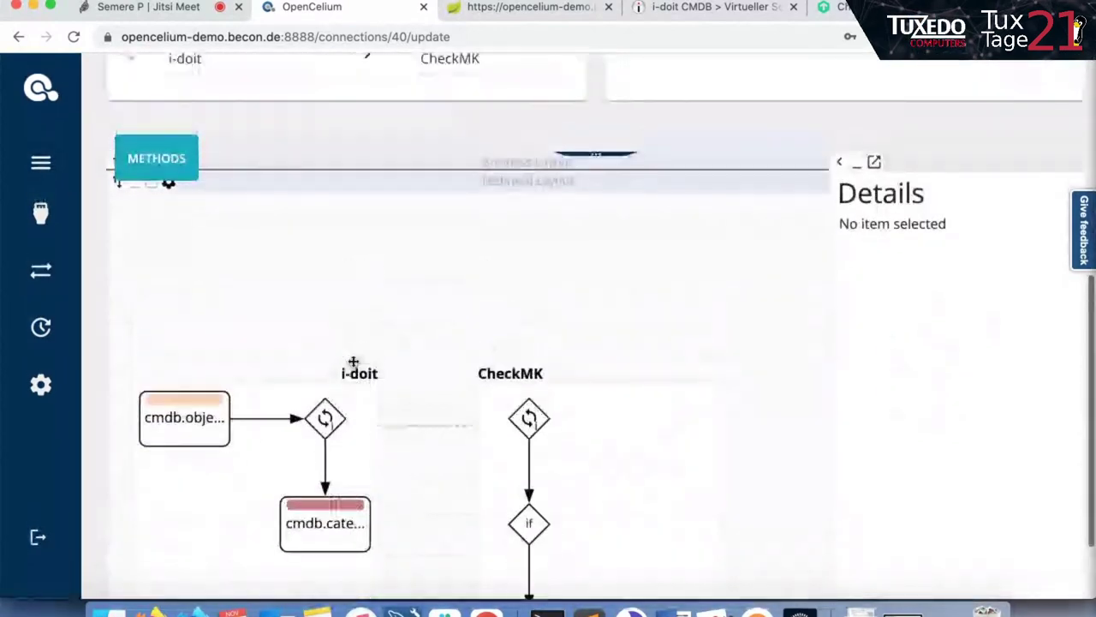
scroll(353, 361, up, 8)
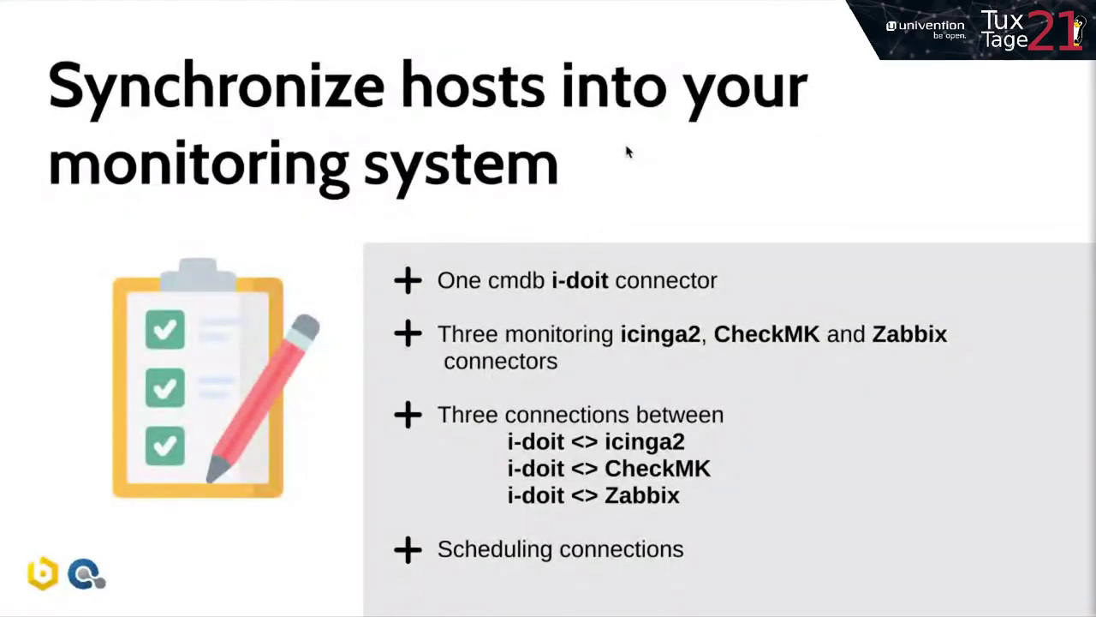
Advance the Prezi past the Use Case slides to the overview and zoom into the Architecture topic.
key(Right)
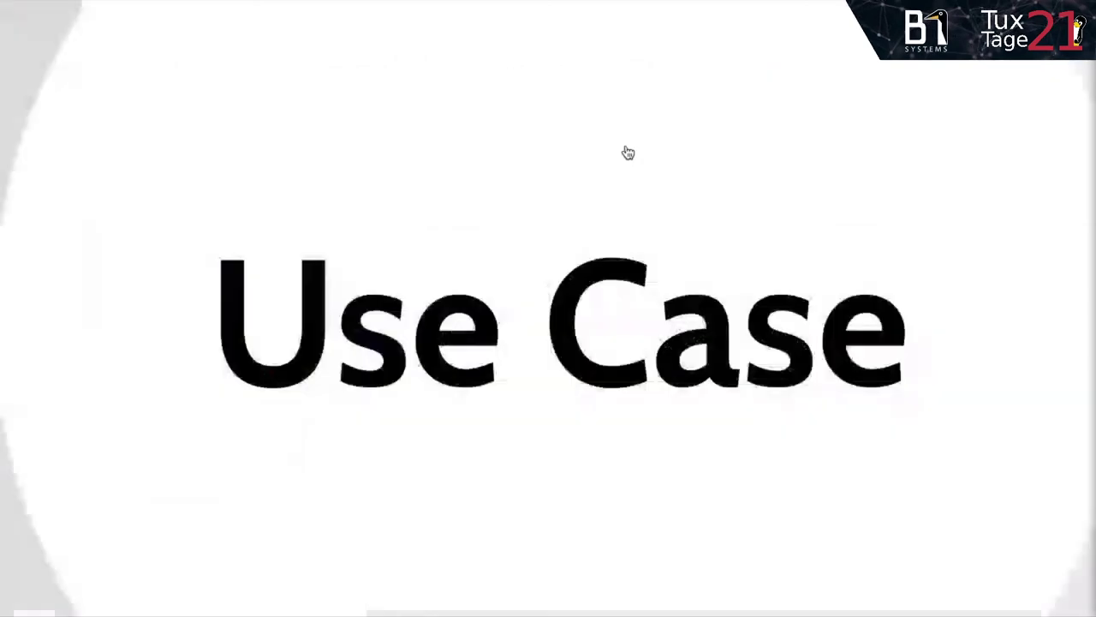
key(Right)
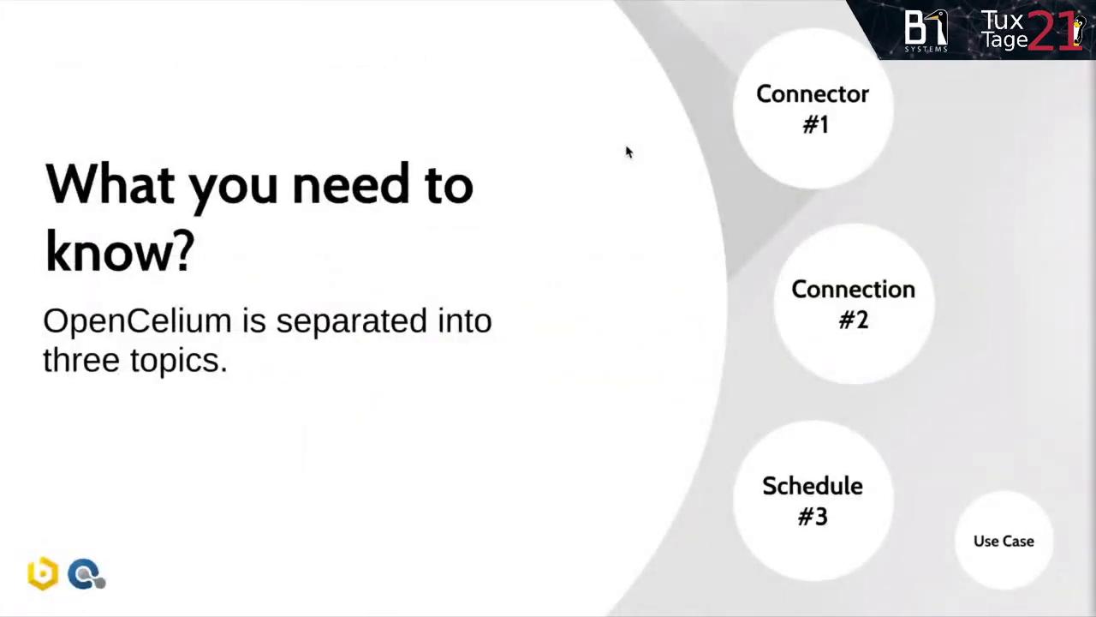
key(Right)
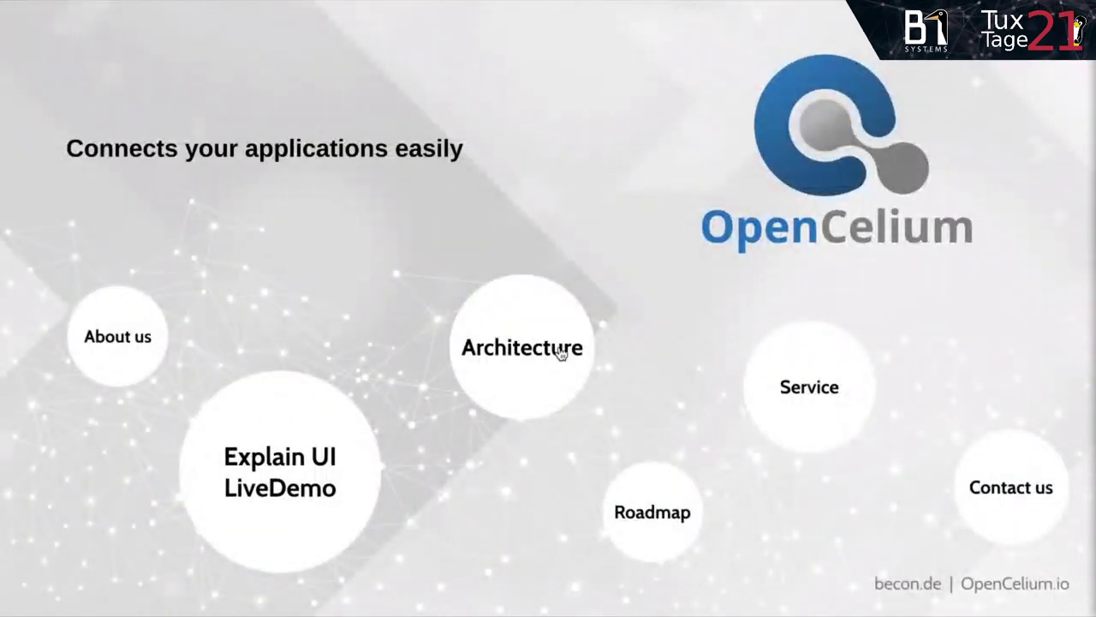
click(560, 351)
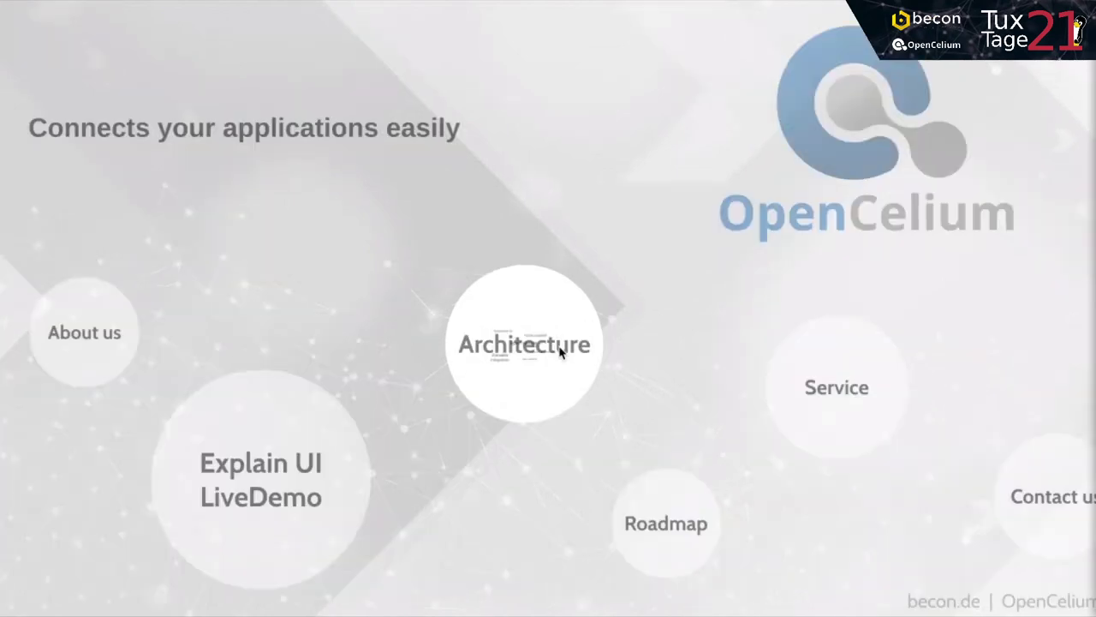